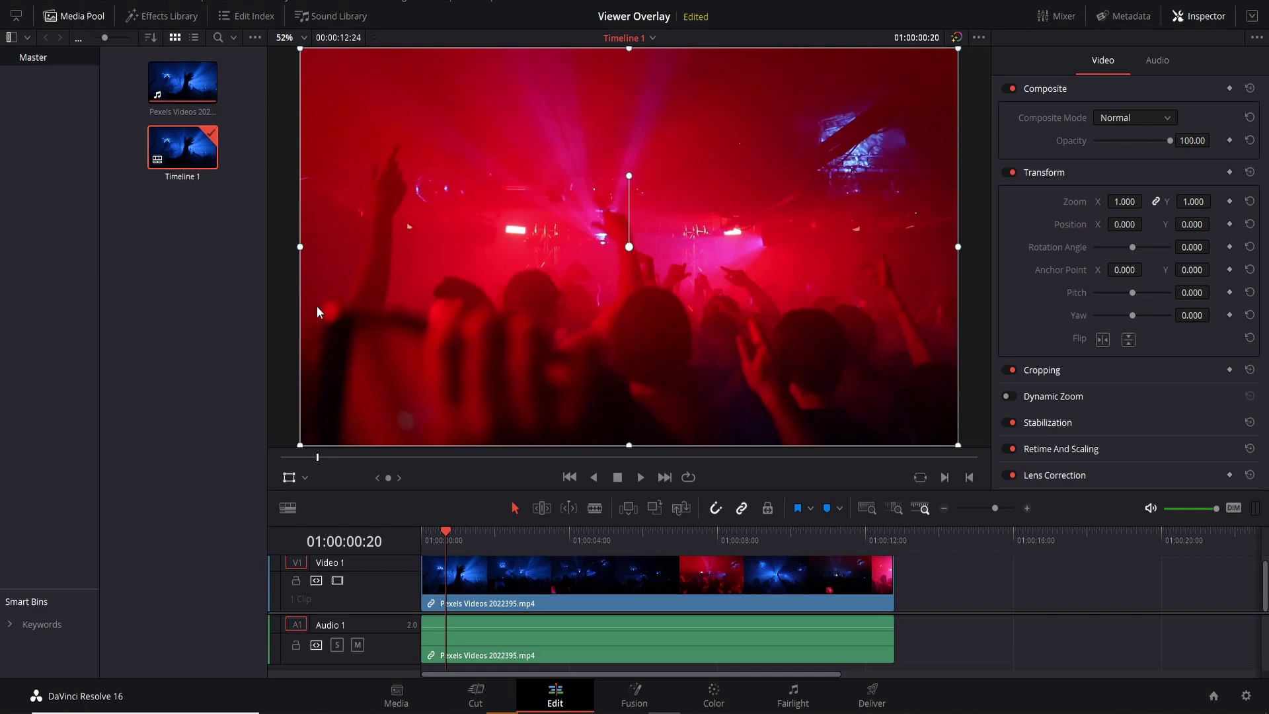
Toggle the viewer's transform overlay off and back on, and look through the available overlay modes.
{"action": "left_click", "coordinate": [288, 478]}
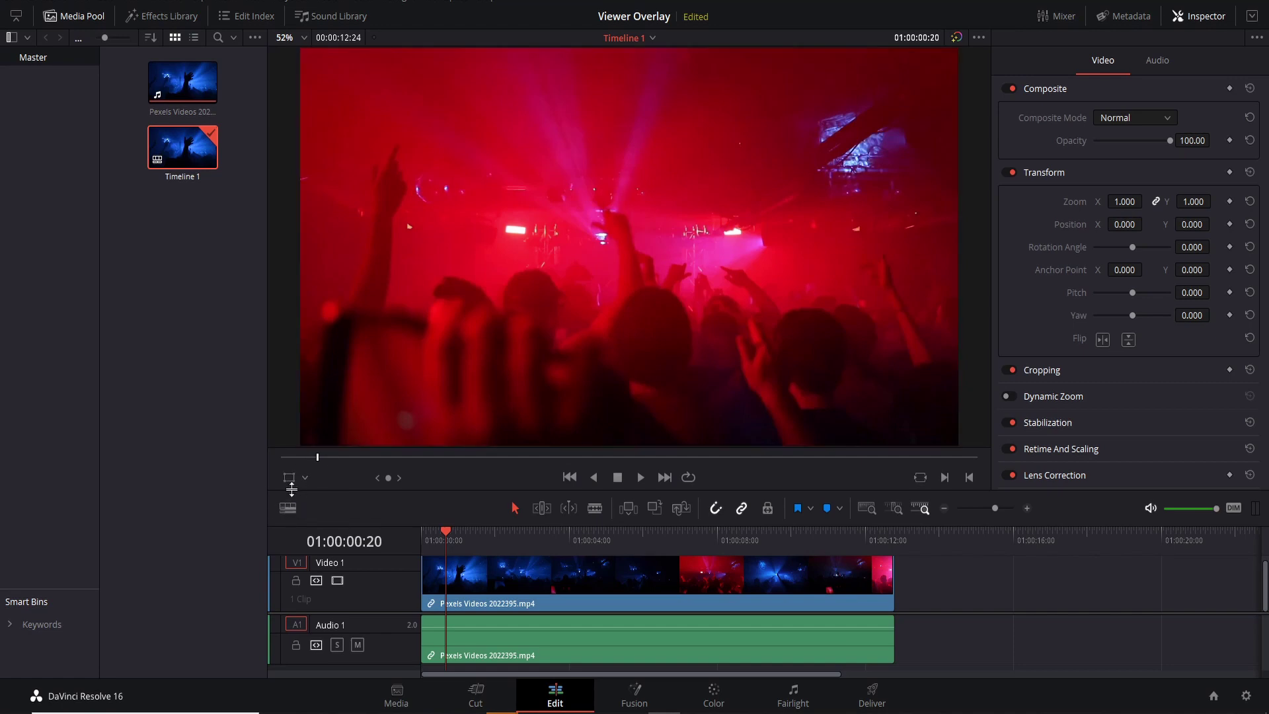
{"action": "left_click", "coordinate": [287, 479]}
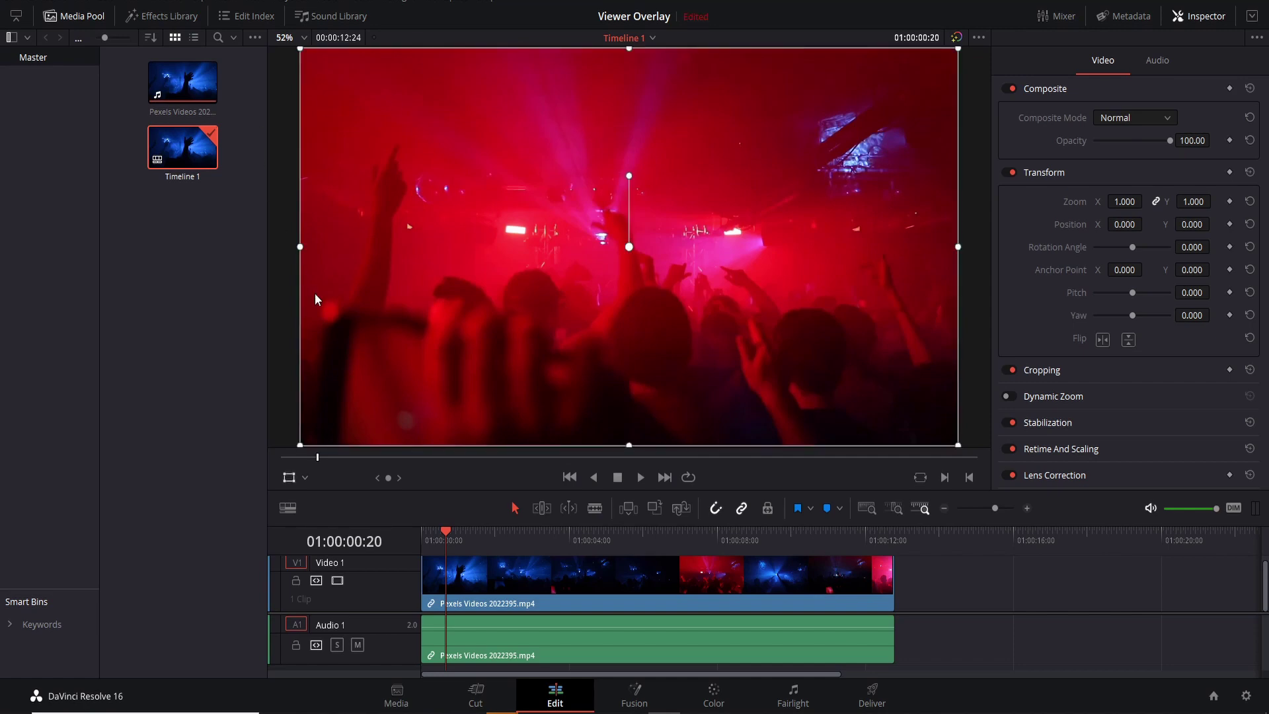
{"action": "left_click", "coordinate": [304, 479]}
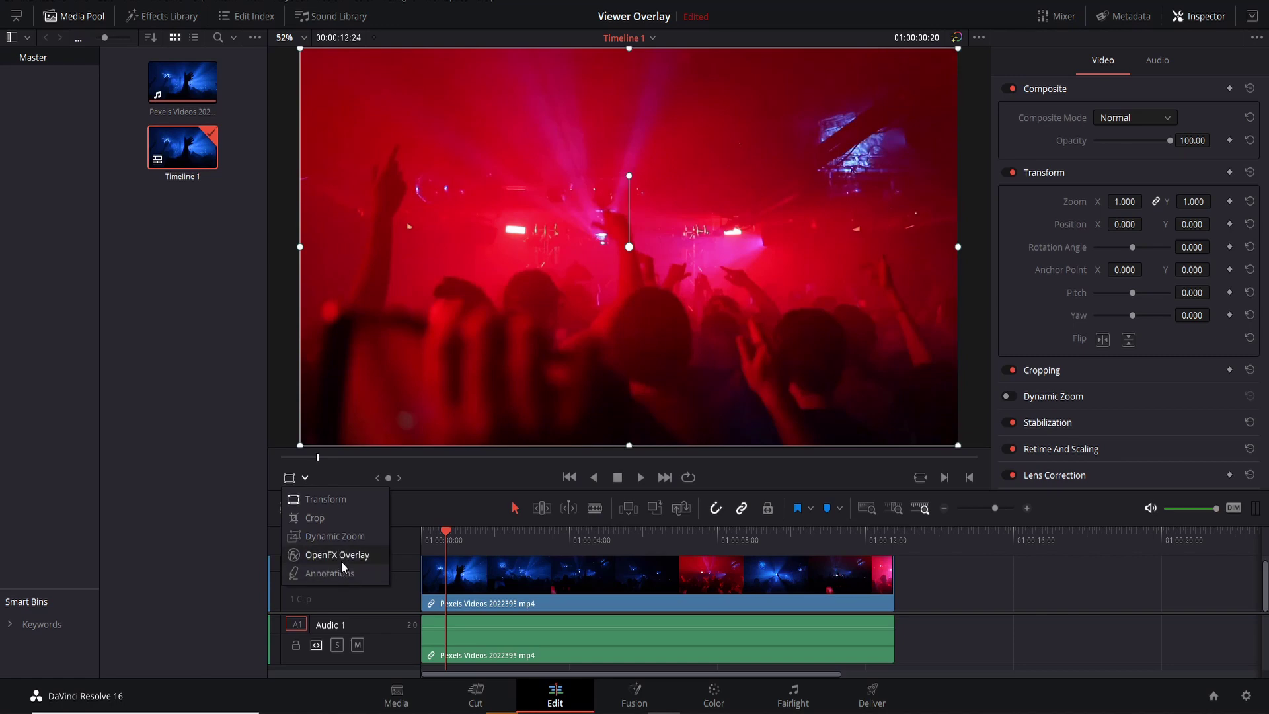
{"action": "left_click", "coordinate": [457, 477]}
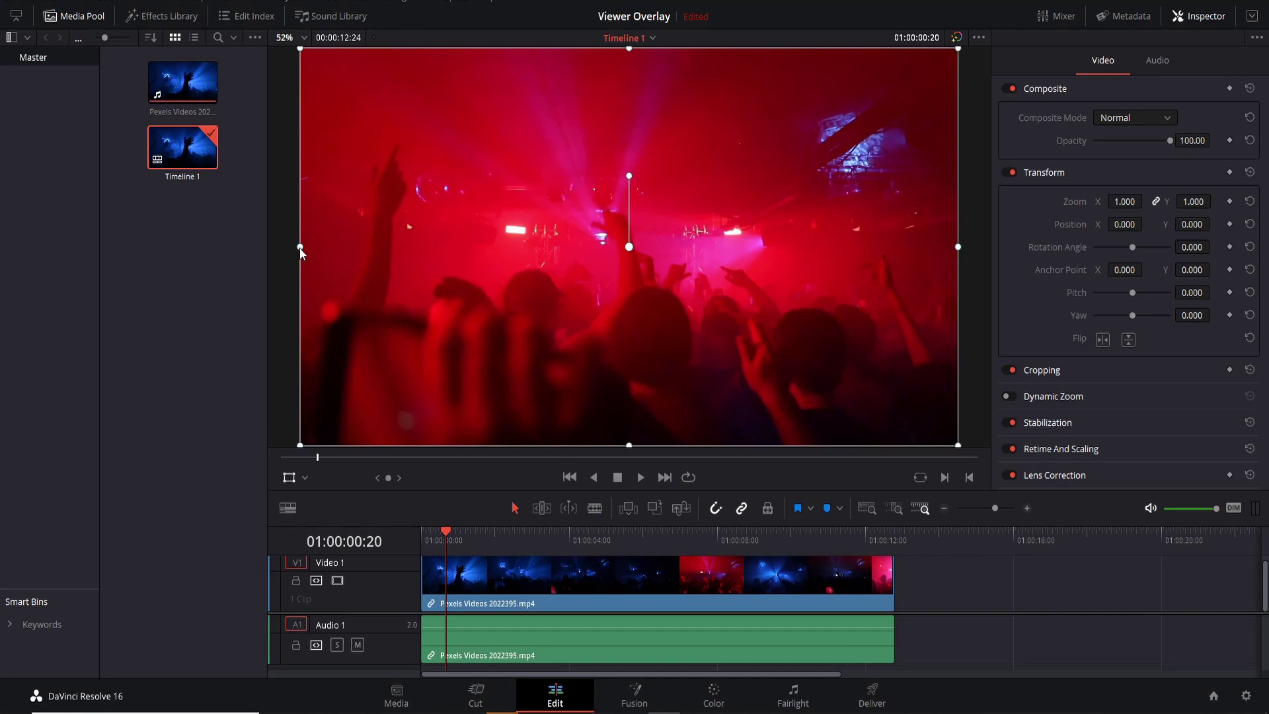
Squeeze the clip horizontally, widen it to an X zoom of 0.823, and stretch it back to full width at 1.000.
{"action": "left_click_drag", "start_coordinate": [301, 250], "coordinate": [435, 257]}
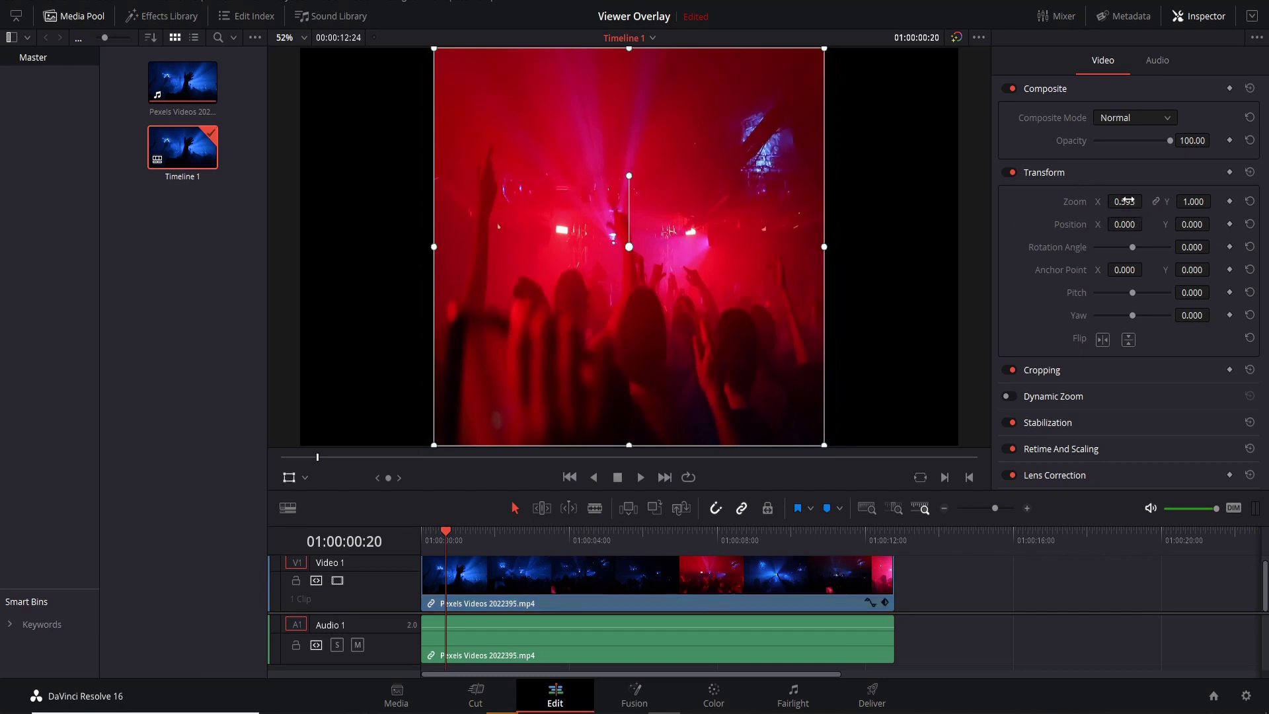
{"action": "mouse_move", "coordinate": [1125, 202]}
{"action": "left_mouse_down"}
{"action": "mouse_move", "coordinate": [1149, 202]}
{"action": "mouse_move", "coordinate": [1114, 202]}
{"action": "mouse_move", "coordinate": [1146, 201]}
{"action": "left_mouse_up"}
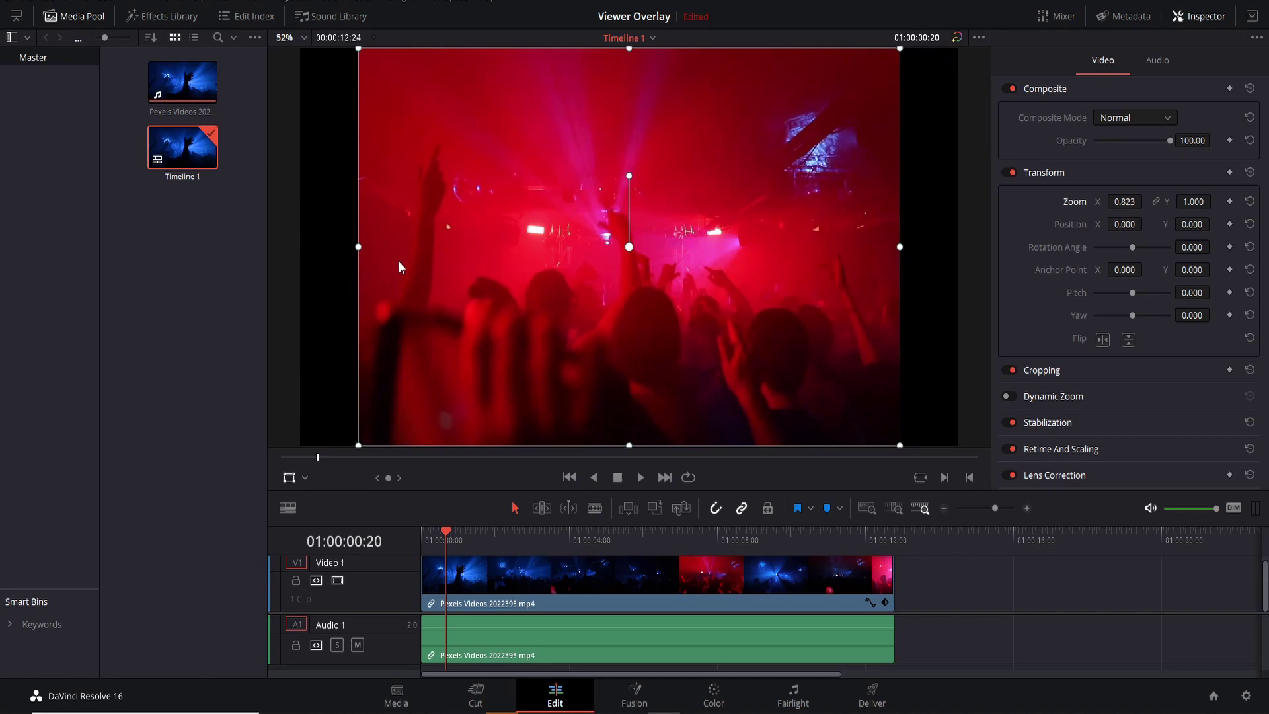
{"action": "left_click_drag", "start_coordinate": [358, 248], "coordinate": [289, 218]}
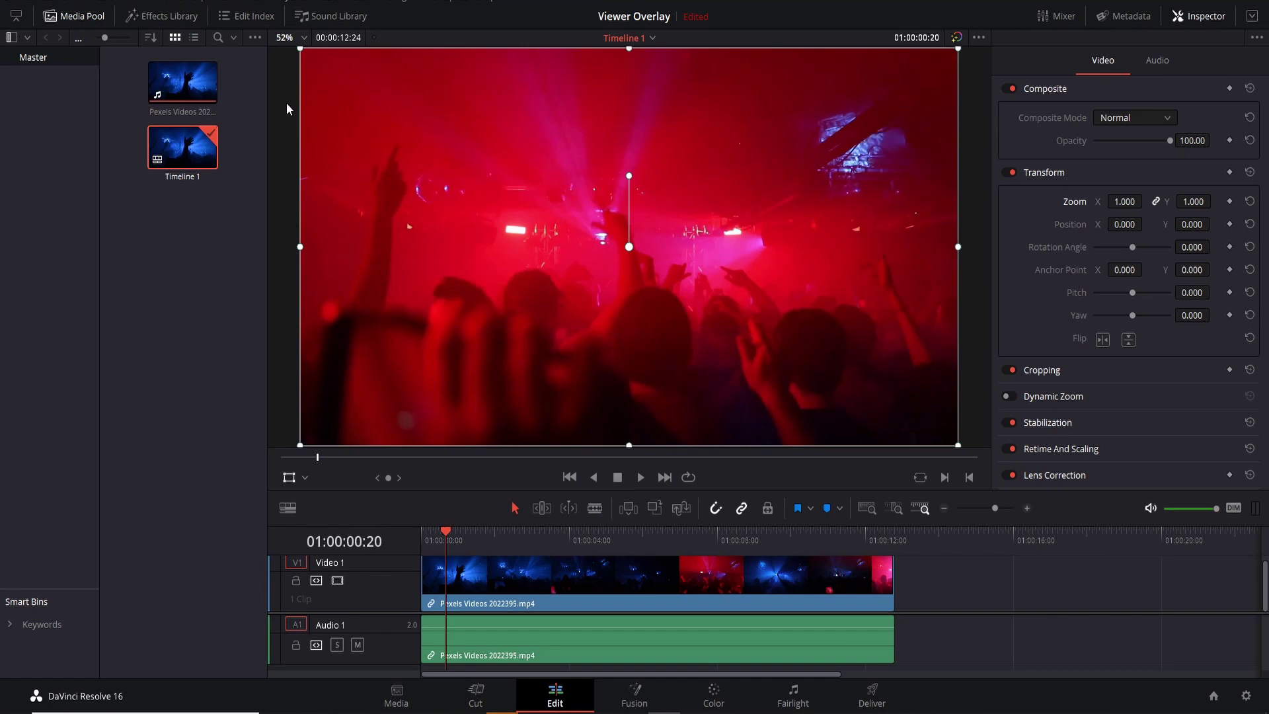
Scale the clip proportionally to a zoom of 0.972 and offset it to X 15.429, Y -7.714.
{"action": "left_click_drag", "start_coordinate": [300, 49], "coordinate": [261, 61]}
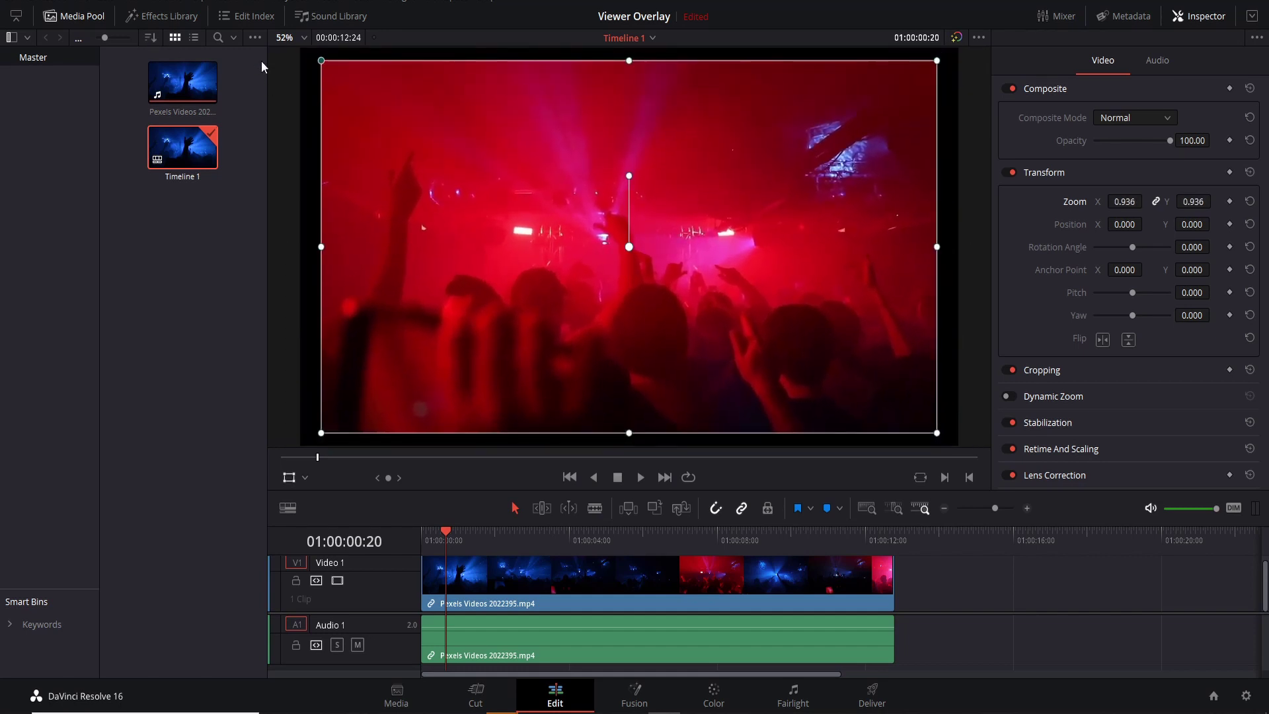
{"action": "left_click_drag", "start_coordinate": [260, 60], "coordinate": [295, 69]}
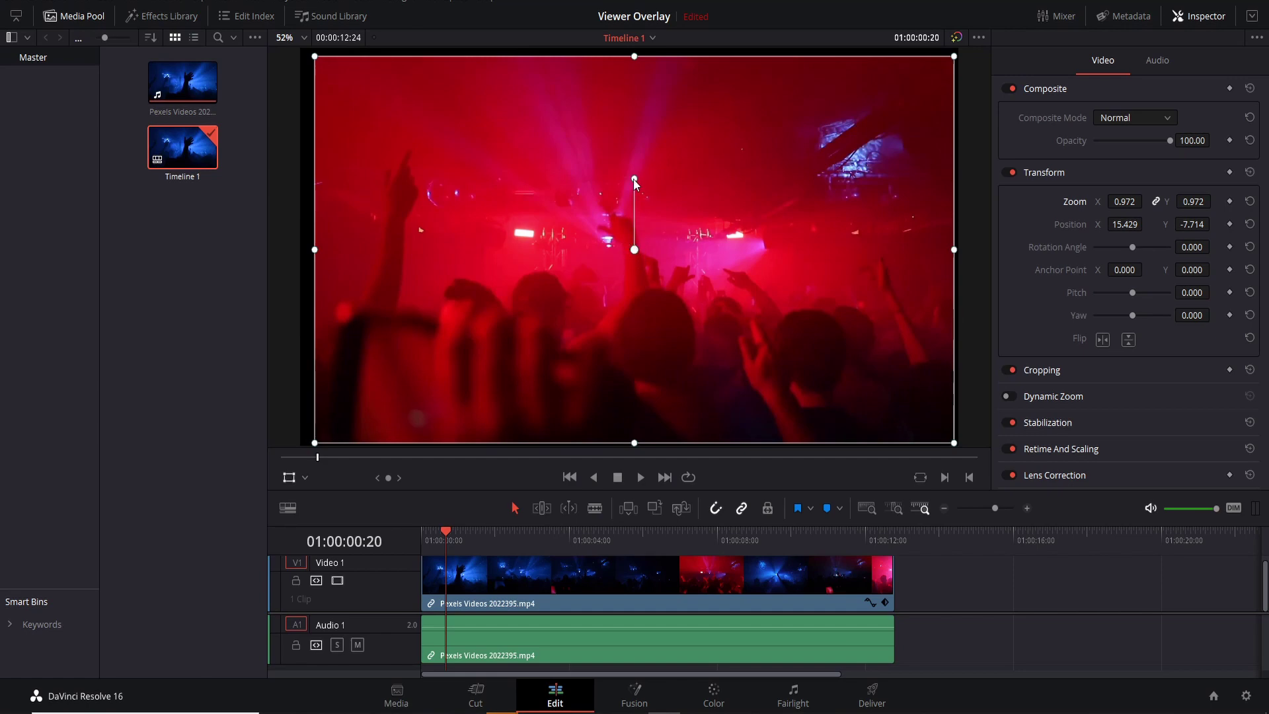
Try rotating the clip around its center in the viewer, and undo the rotation.
{"action": "left_click_drag", "start_coordinate": [635, 180], "coordinate": [653, 151]}
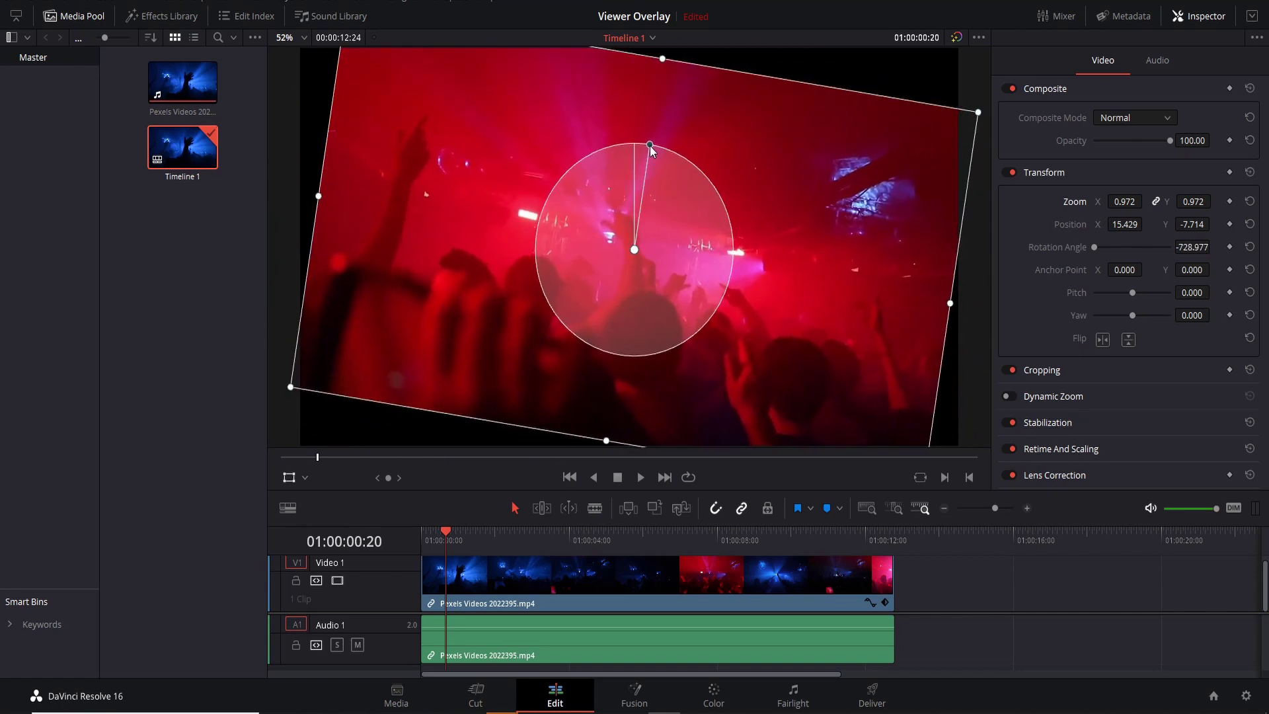
{"action": "left_click_drag", "start_coordinate": [653, 151], "coordinate": [676, 180]}
{"action": "key", "text": "ctrl+z"}
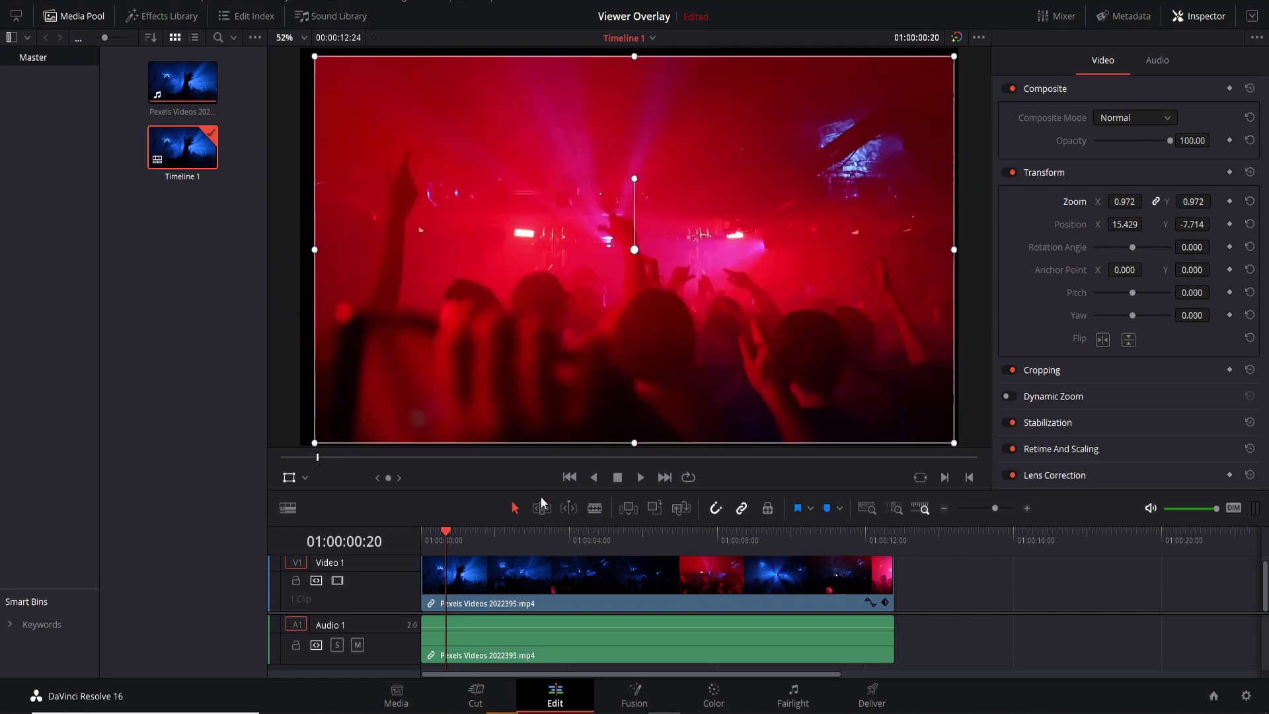
Keyframe the rotation angle from 0.000 at 01:00:00:20 to -1080.14 at 01:00:01:24 and play the spin back.
{"action": "left_click", "coordinate": [1230, 247]}
{"action": "left_click_drag", "start_coordinate": [492, 532], "coordinate": [499, 531]}
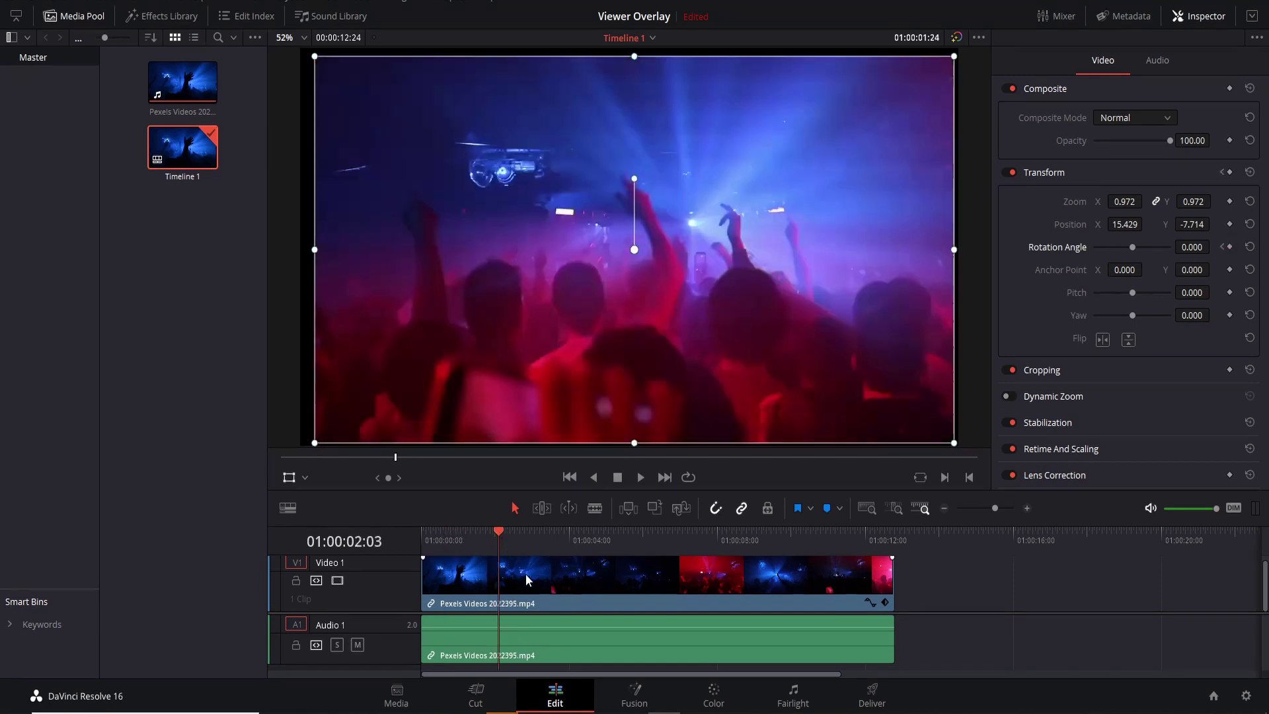
{"action": "mouse_move", "coordinate": [636, 178]}
{"action": "left_mouse_down"}
{"action": "mouse_move", "coordinate": [661, 181]}
{"action": "mouse_move", "coordinate": [597, 368]}
{"action": "mouse_move", "coordinate": [531, 171]}
{"action": "mouse_move", "coordinate": [708, 152]}
{"action": "mouse_move", "coordinate": [603, 332]}
{"action": "mouse_move", "coordinate": [532, 221]}
{"action": "mouse_move", "coordinate": [631, 180]}
{"action": "mouse_move", "coordinate": [704, 201]}
{"action": "mouse_move", "coordinate": [689, 297]}
{"action": "mouse_move", "coordinate": [608, 323]}
{"action": "mouse_move", "coordinate": [562, 251]}
{"action": "mouse_move", "coordinate": [635, 177]}
{"action": "left_mouse_up"}
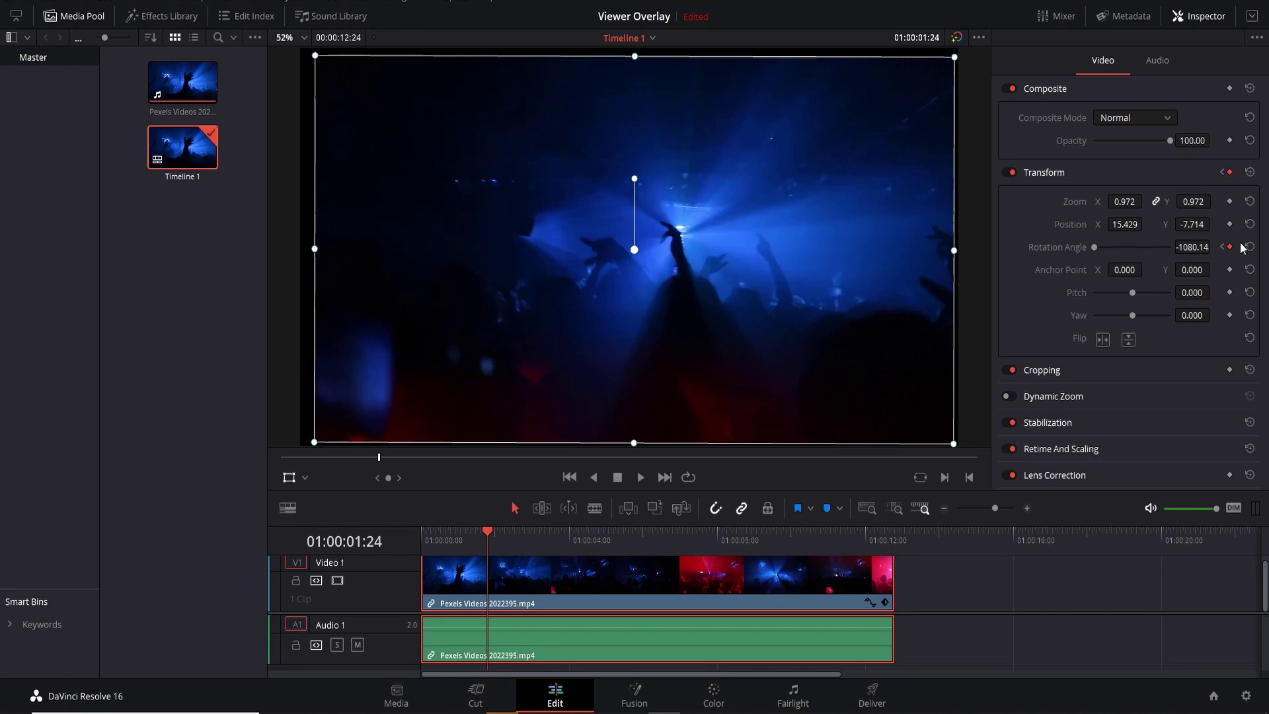
{"action": "left_click", "coordinate": [443, 538]}
{"action": "key", "text": "space"}
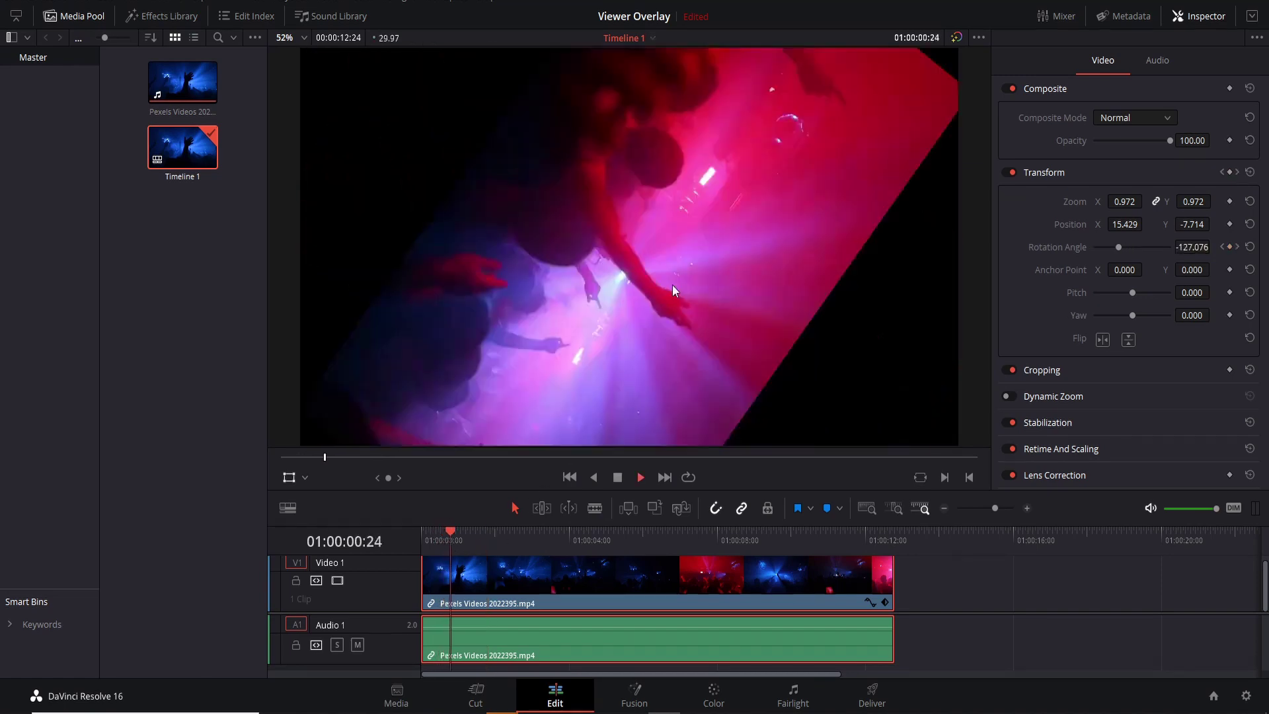
{"action": "key", "text": "space"}
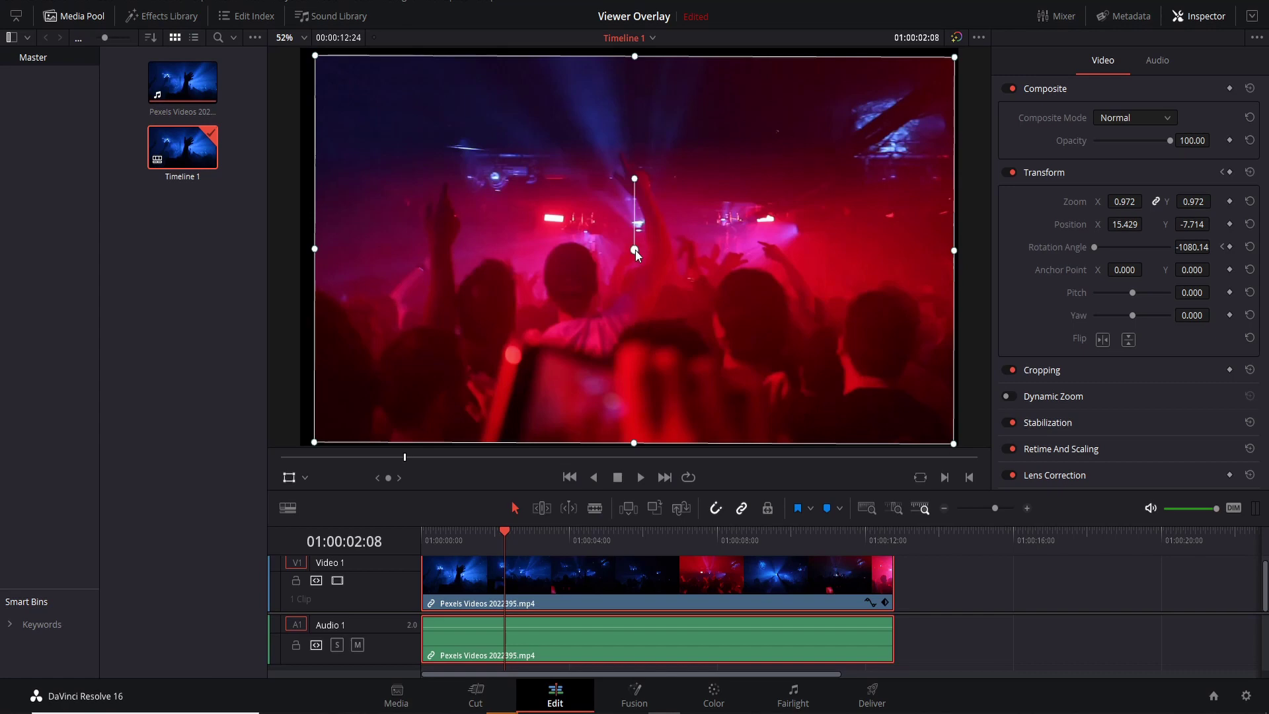
Set the clip's anchor point to X 272.630, Y -42.319 and test rotating around it, undoing the rotation.
{"action": "left_click_drag", "start_coordinate": [636, 250], "coordinate": [725, 271]}
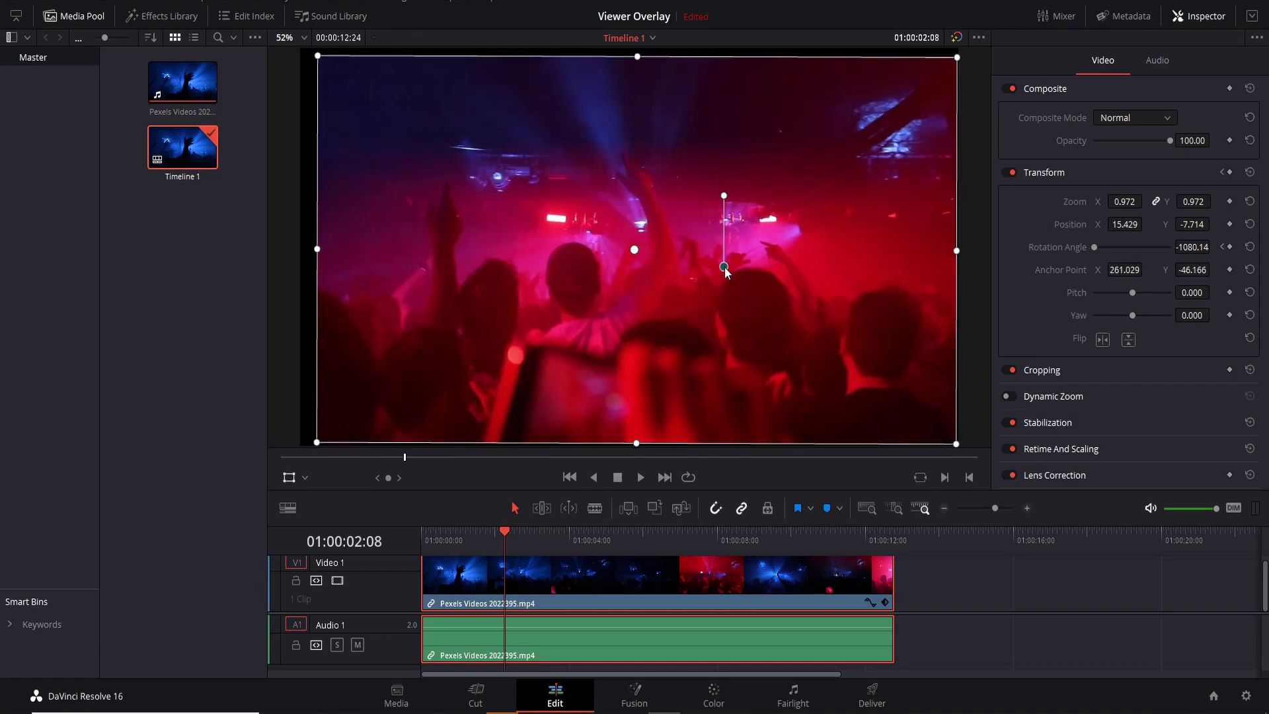
{"action": "left_click_drag", "start_coordinate": [725, 271], "coordinate": [730, 270]}
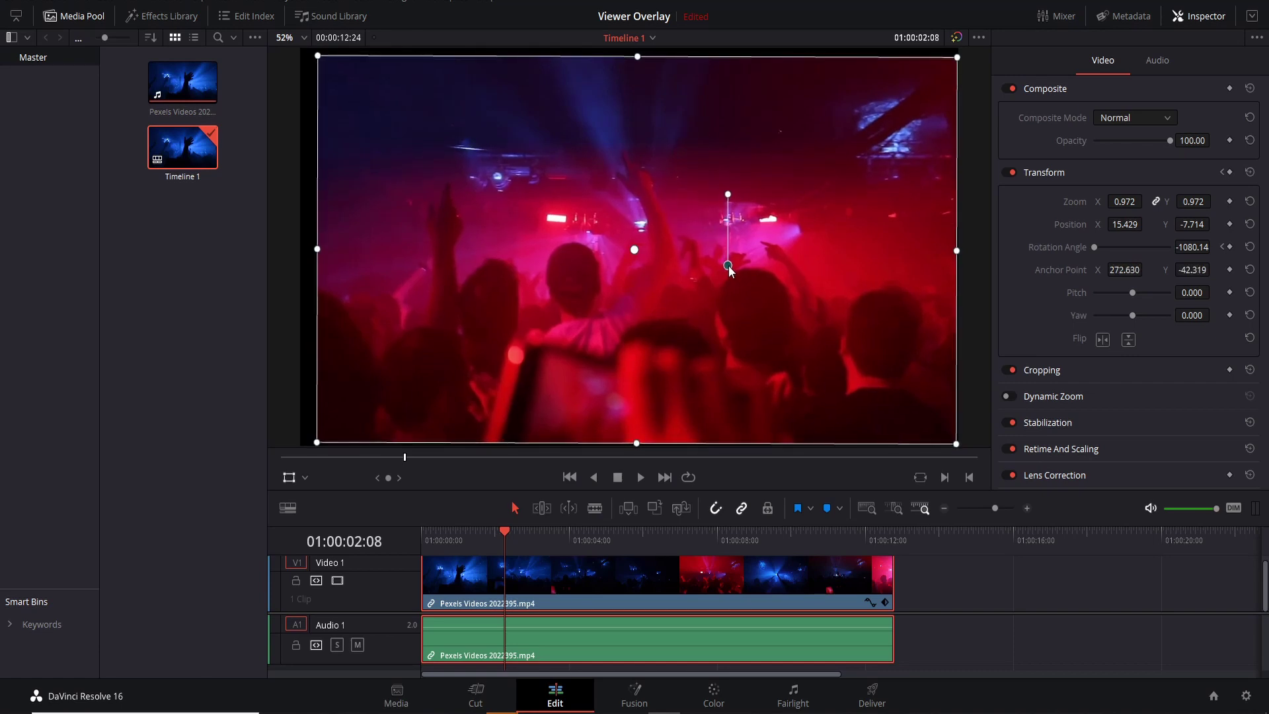
{"action": "left_click_drag", "start_coordinate": [728, 196], "coordinate": [766, 206]}
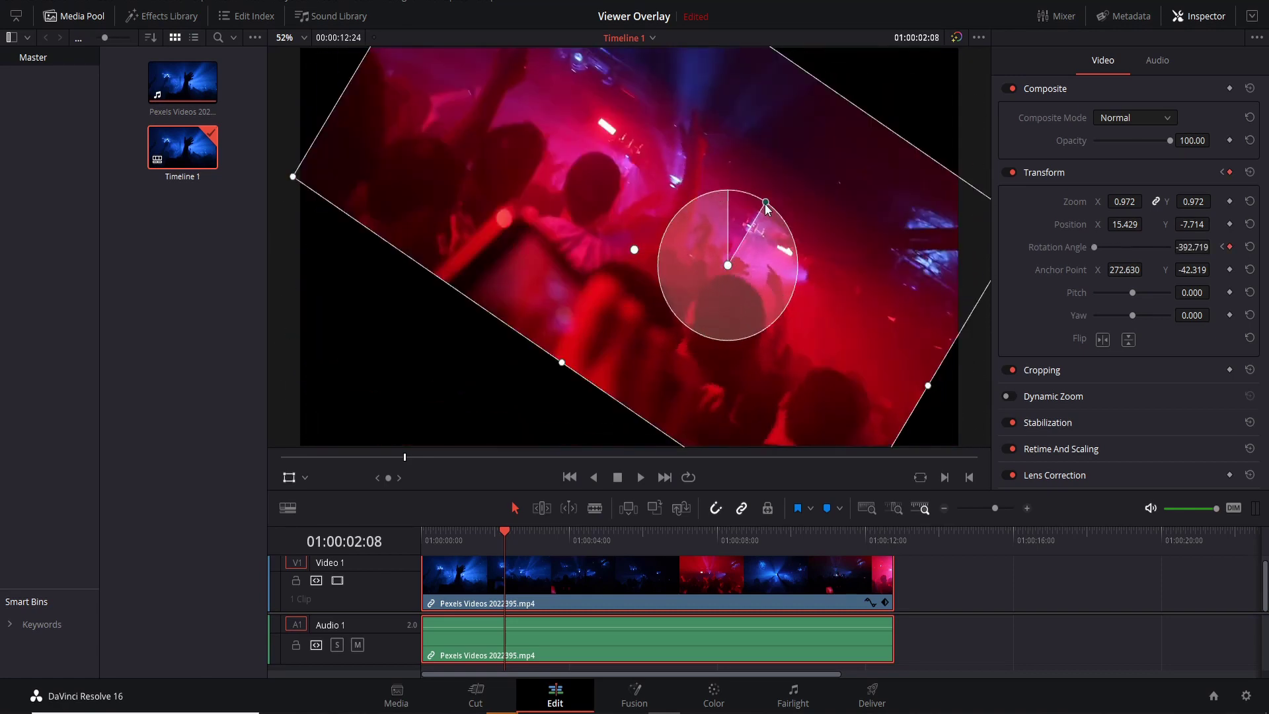
{"action": "left_click_drag", "start_coordinate": [765, 206], "coordinate": [767, 208]}
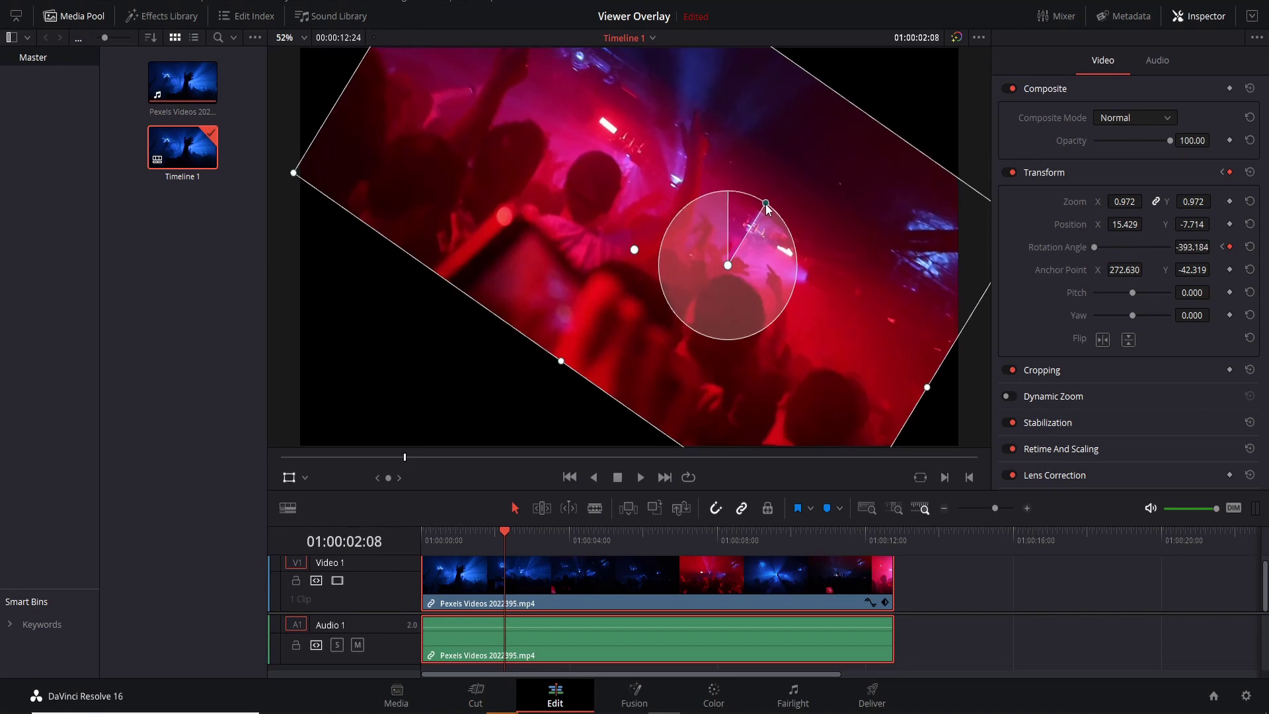
{"action": "key", "text": "ctrl+z"}
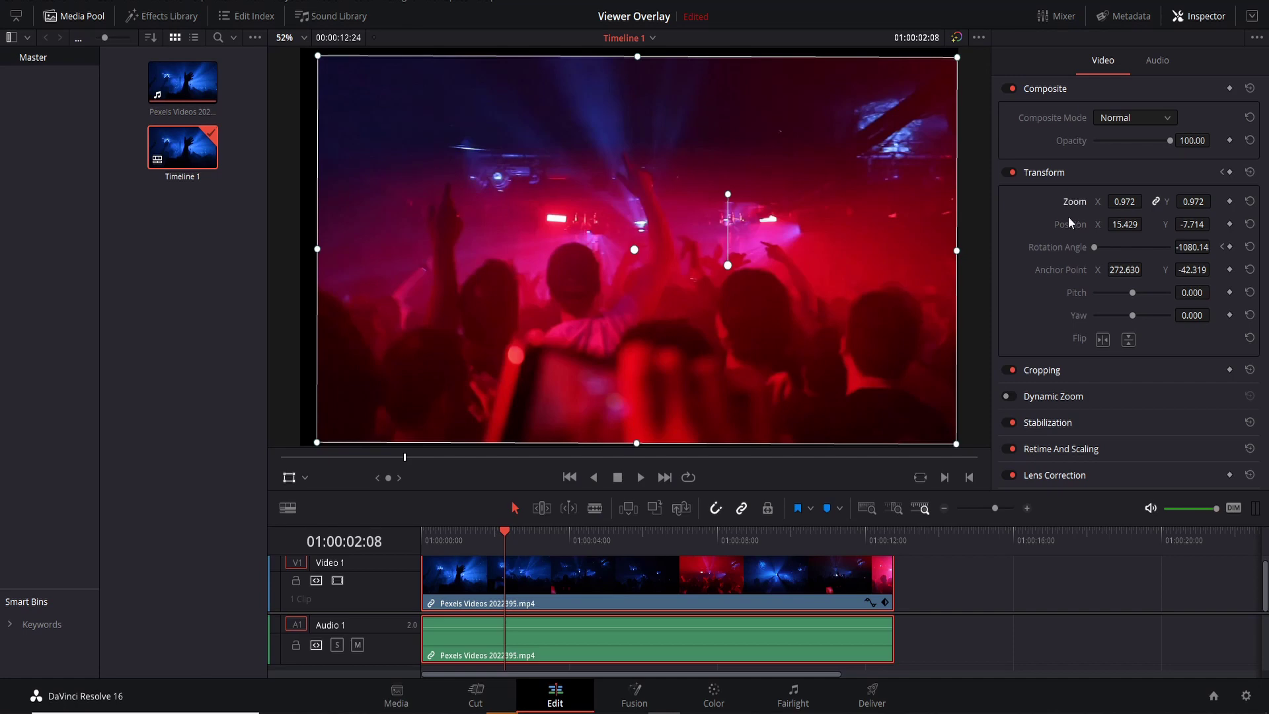
Shrink the clip to a zoom of 0.301 and place it in the frame's lower-left corner at X -862.071, Y -354.857.
{"action": "mouse_move", "coordinate": [1125, 202]}
{"action": "left_mouse_down"}
{"action": "mouse_move", "coordinate": [1081, 202]}
{"action": "mouse_move", "coordinate": [1123, 201]}
{"action": "left_mouse_up"}
{"action": "left_click_drag", "start_coordinate": [633, 251], "coordinate": [408, 382]}
{"action": "left_click_drag", "start_coordinate": [723, 190], "coordinate": [483, 363]}
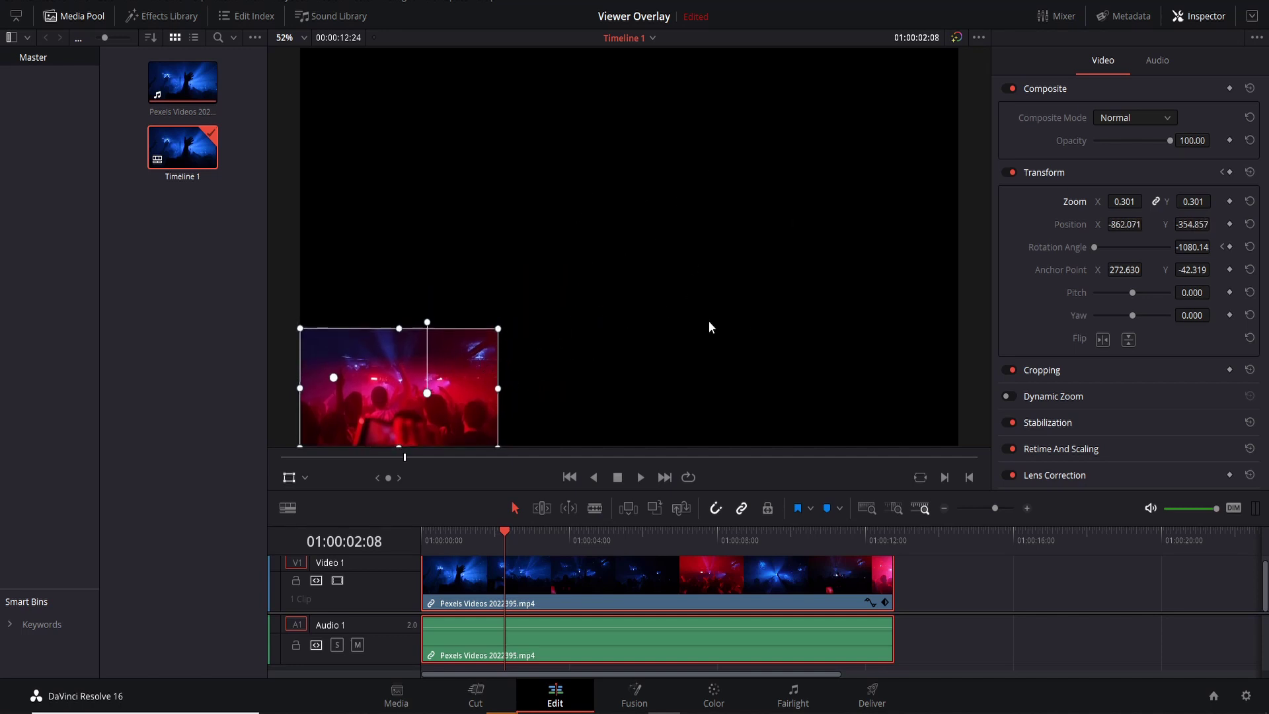
Delete the transformed clip and add a fresh copy of the Pexels video from the media pool to the timeline.
{"action": "key", "text": "Delete"}
{"action": "left_click_drag", "start_coordinate": [183, 82], "coordinate": [489, 589]}
Crop the clip with the viewer's Crop overlay by about 256.5 left, 394.5 right, 362.6 top and 100.3 bottom.
{"action": "left_click", "coordinate": [303, 479]}
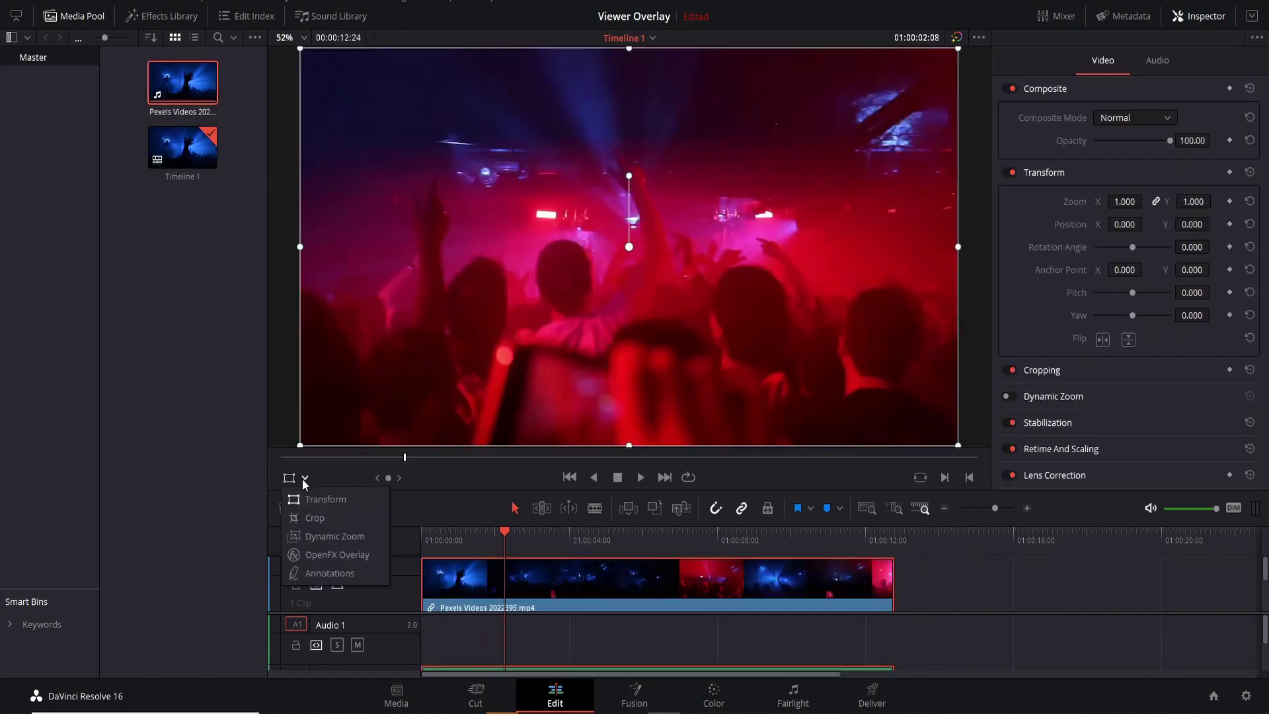
{"action": "left_click", "coordinate": [313, 517]}
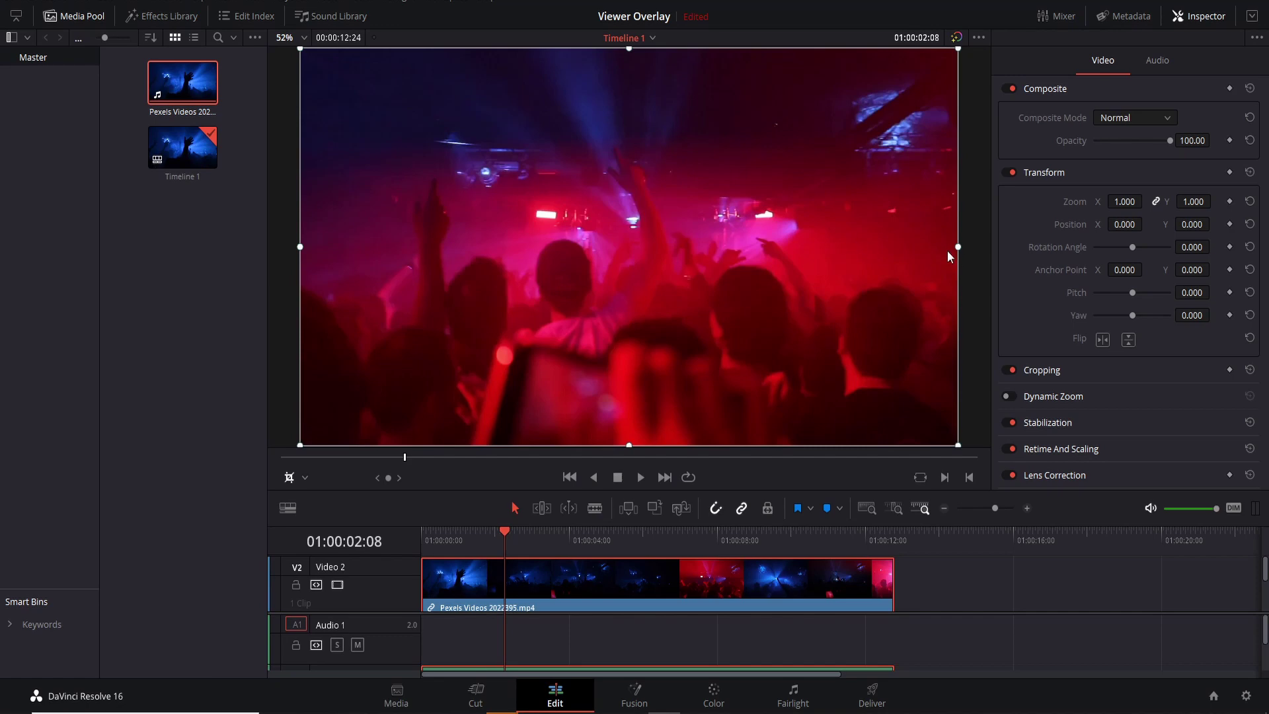
{"action": "left_click_drag", "start_coordinate": [958, 247], "coordinate": [825, 265]}
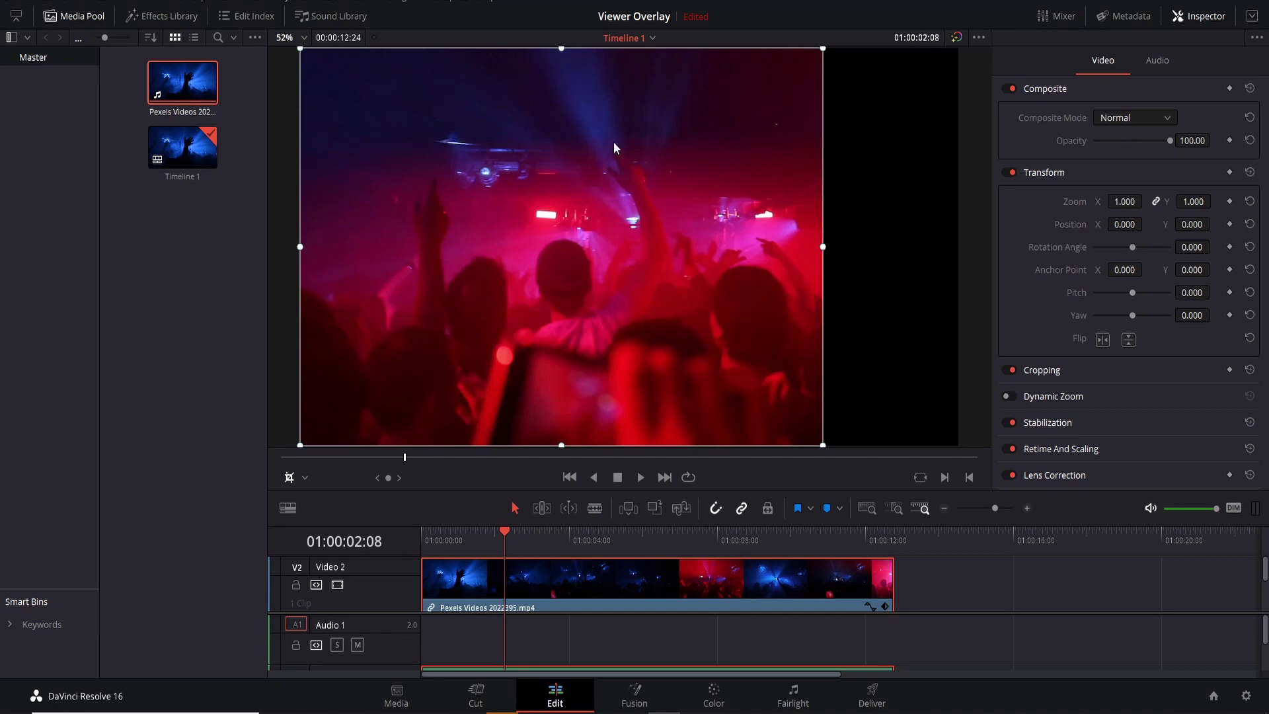
{"action": "left_click_drag", "start_coordinate": [300, 247], "coordinate": [389, 248]}
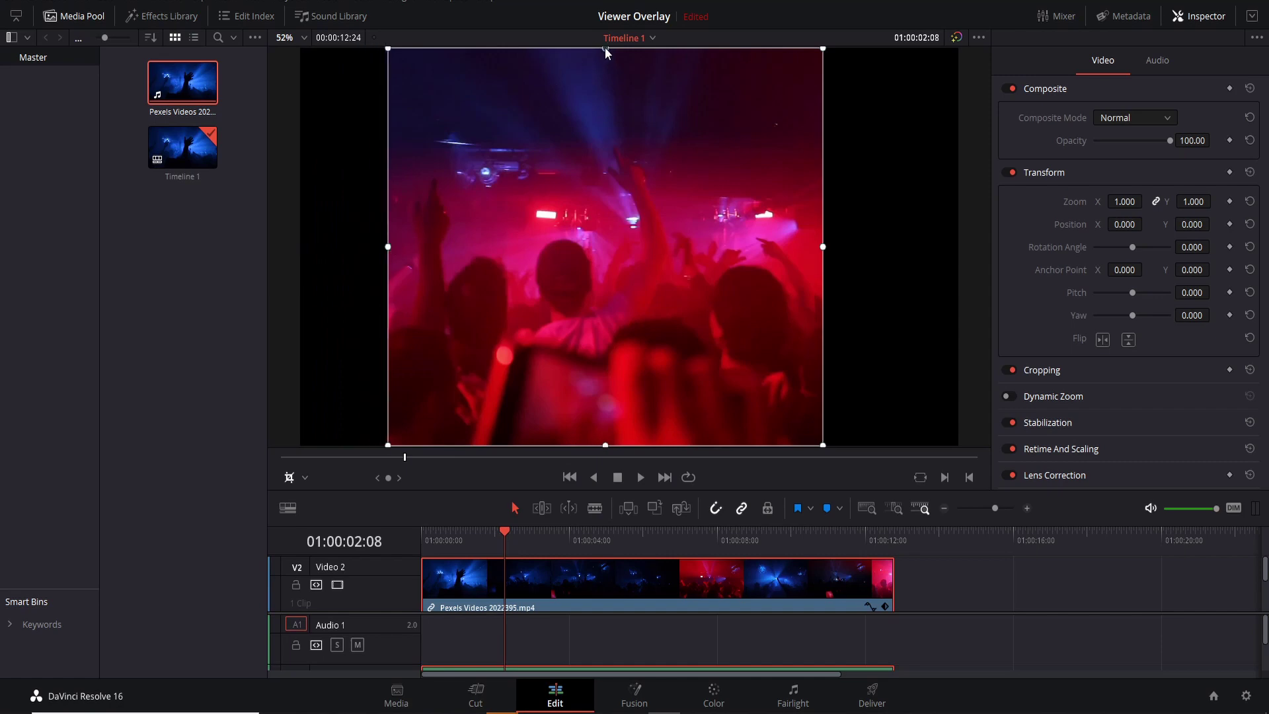
{"action": "left_click_drag", "start_coordinate": [604, 49], "coordinate": [609, 181]}
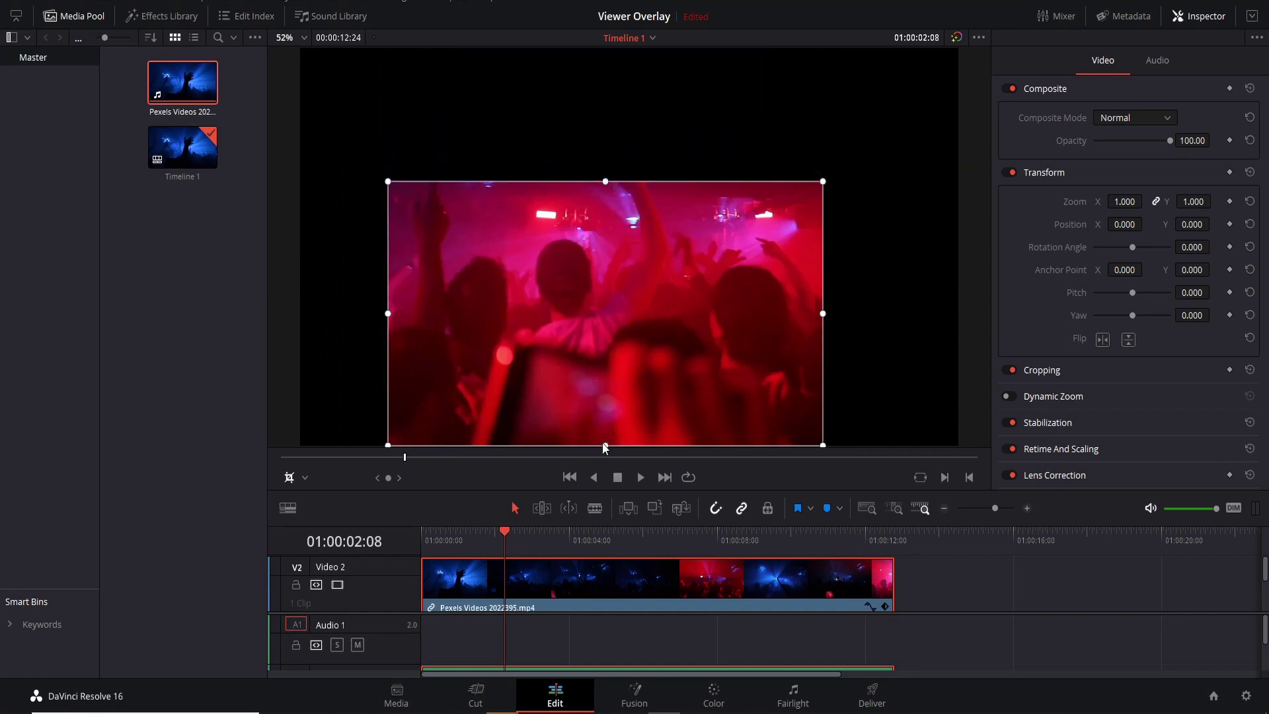
{"action": "left_click_drag", "start_coordinate": [606, 444], "coordinate": [605, 409]}
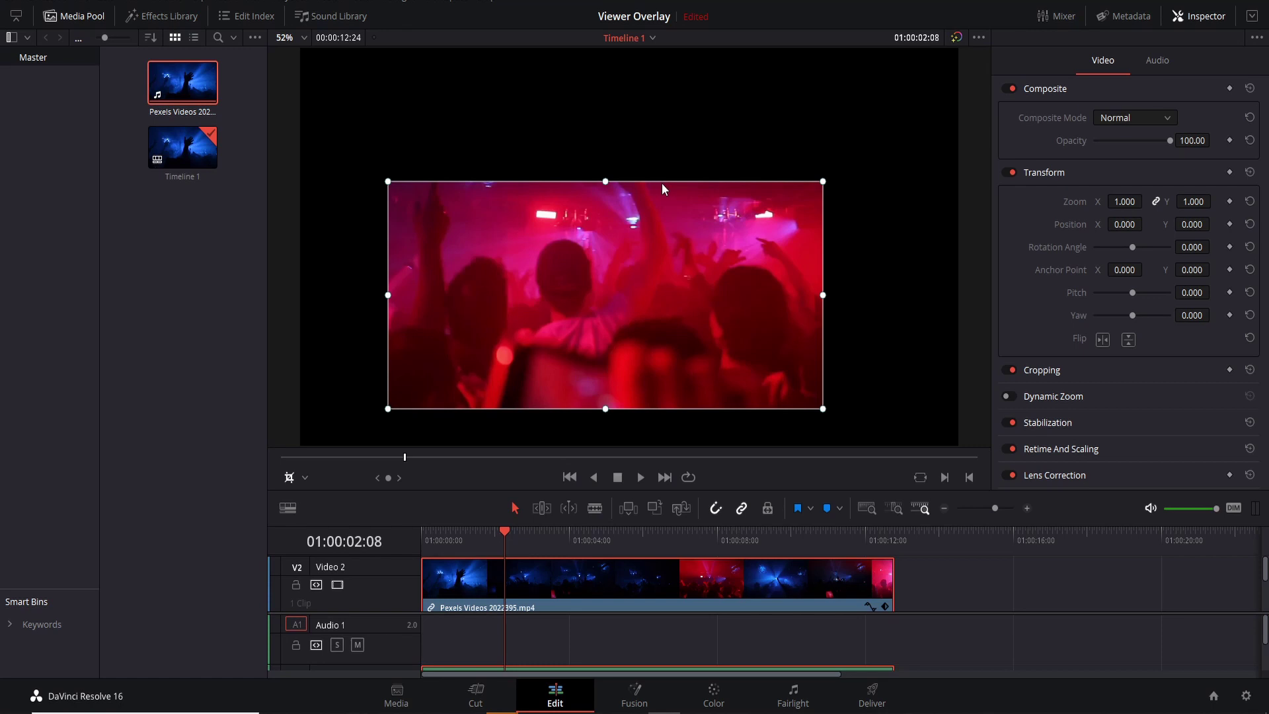
Set the crop softness to 20 to feather the cropped edges, and restore it to 0.
{"action": "left_click", "coordinate": [1048, 369]}
{"action": "scroll", "coordinate": [1063, 368], "scroll_direction": "down", "scroll_amount": 3}
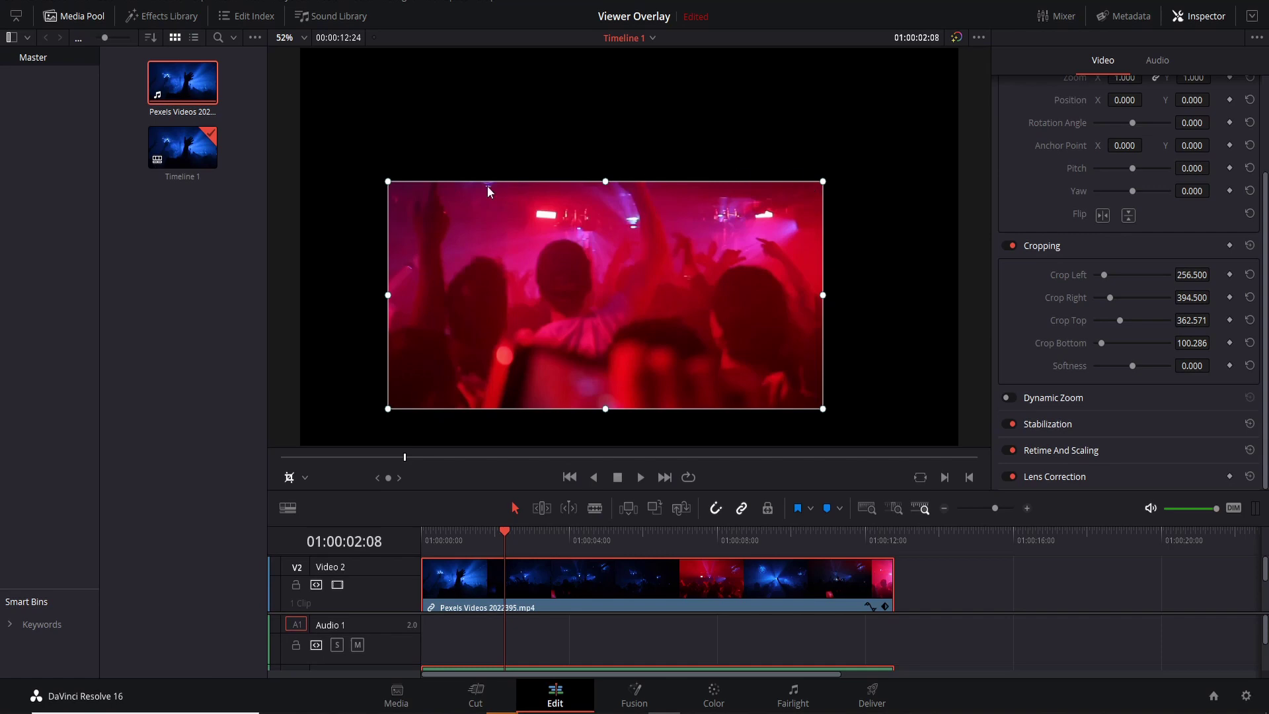
{"action": "left_click_drag", "start_coordinate": [1133, 370], "coordinate": [1140, 367]}
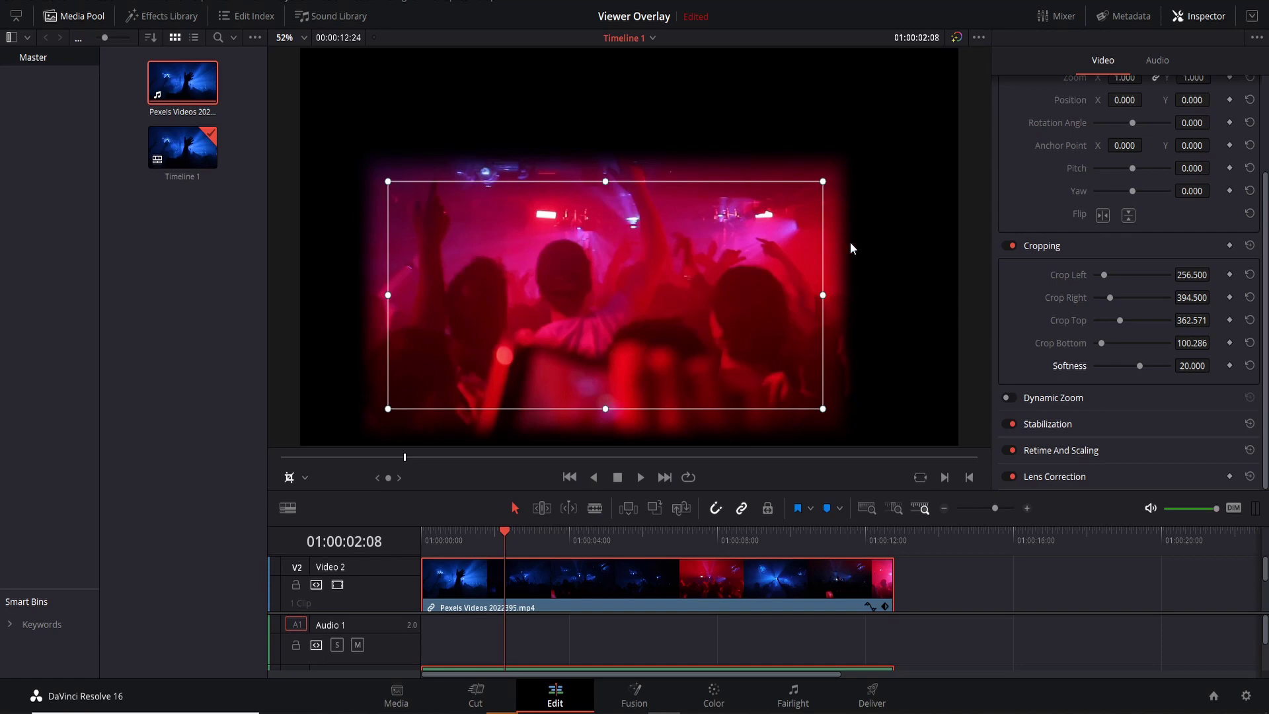
{"action": "double_click", "coordinate": [1129, 366]}
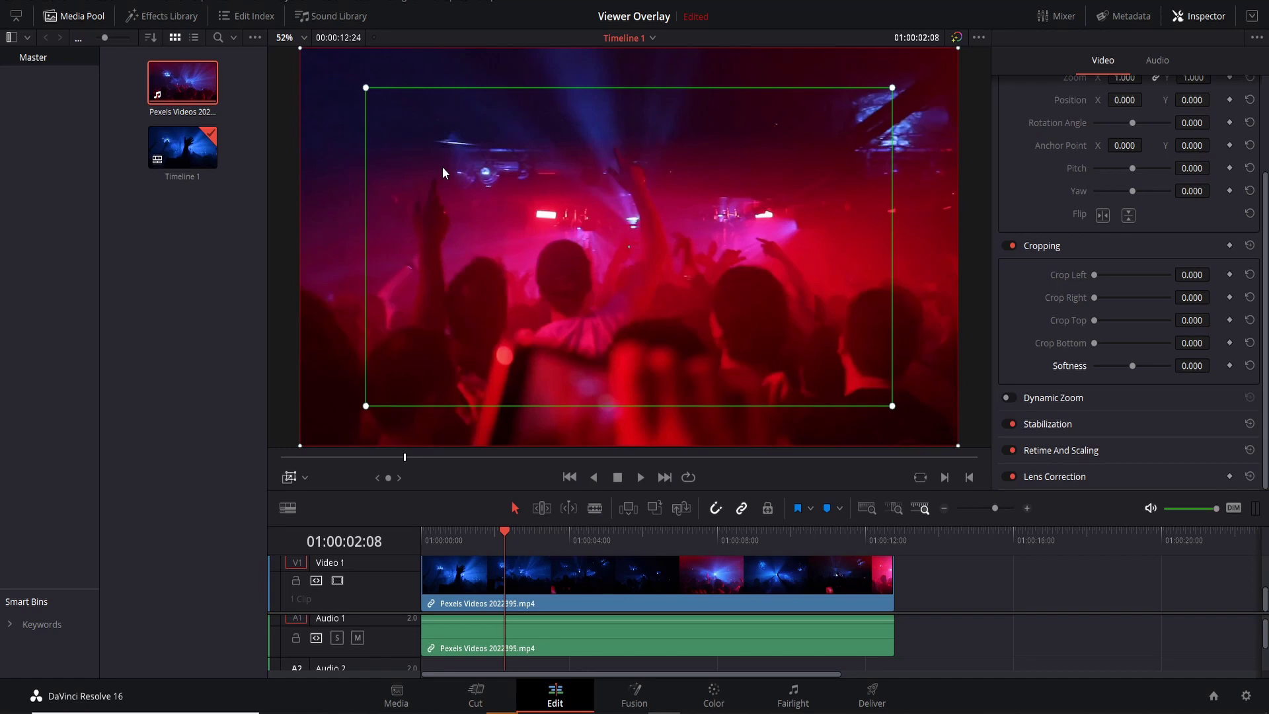
Enlarge the timeline area and split the clip on Video 1 about 5 seconds in.
{"action": "left_click_drag", "start_coordinate": [755, 490], "coordinate": [755, 463]}
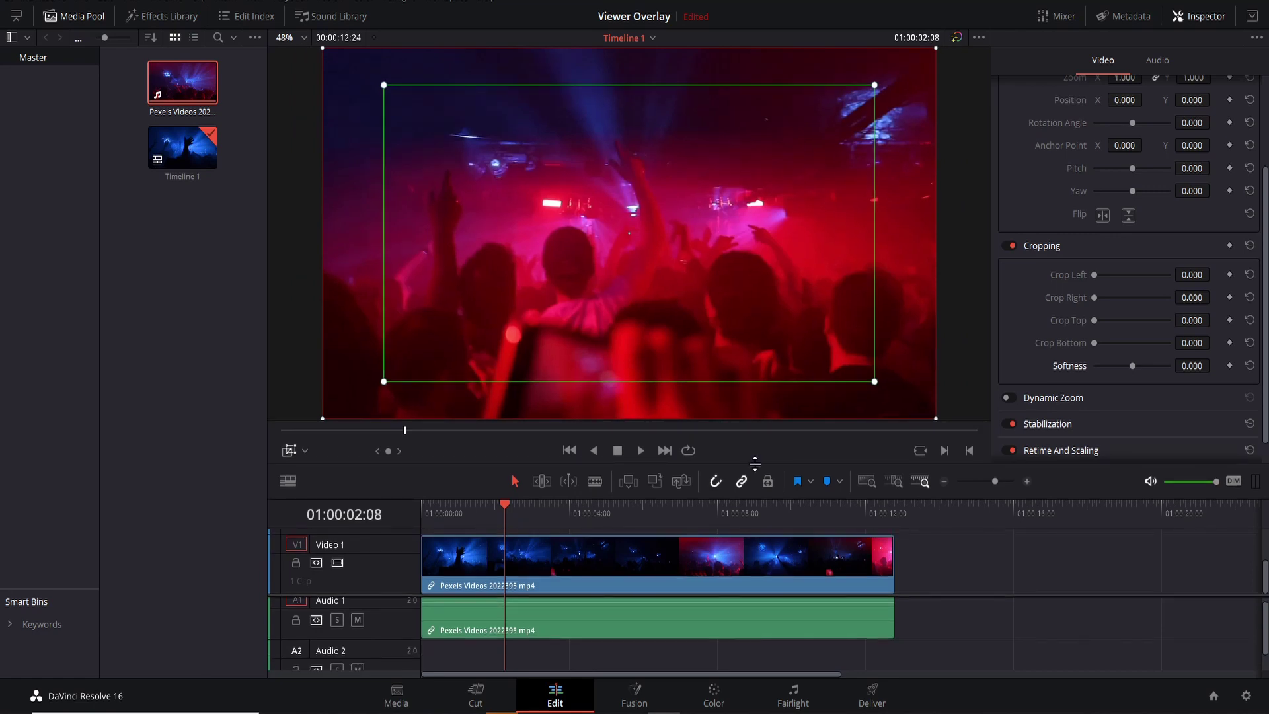
{"action": "left_click", "coordinate": [604, 559]}
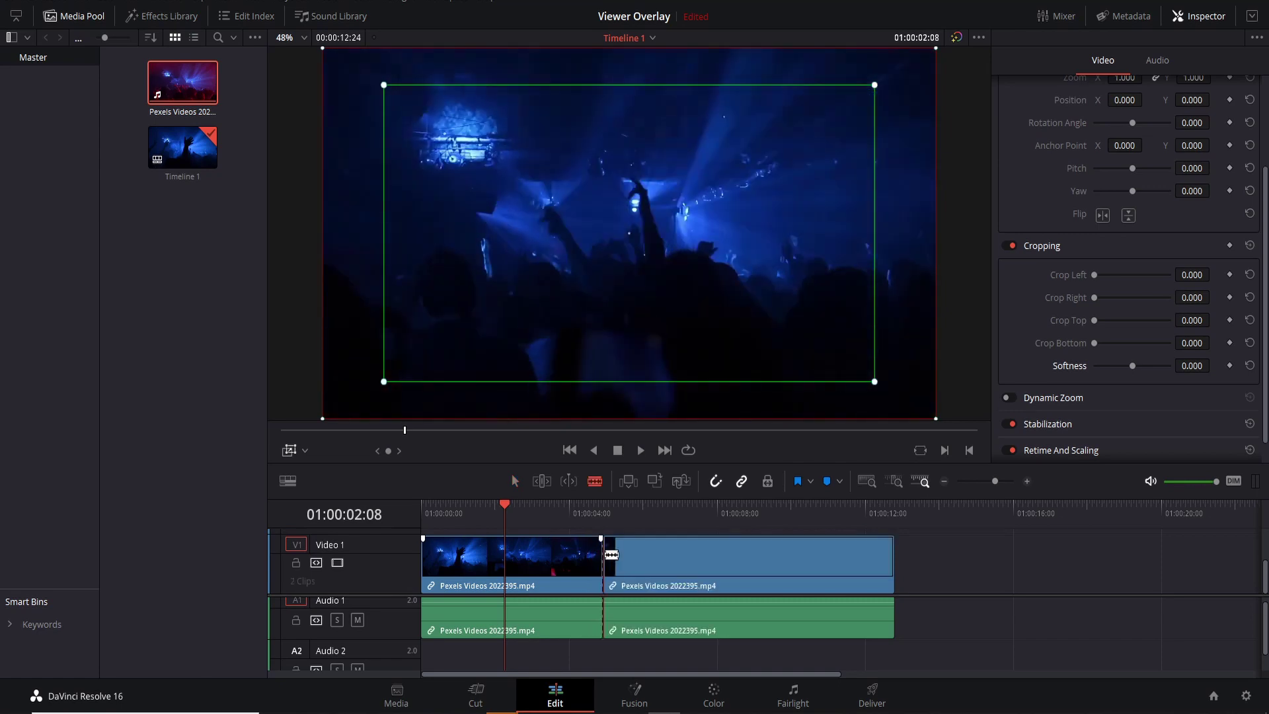
{"action": "key", "text": "a"}
Enable Dynamic Zoom on the clip's first part and move the playhead into the second part at 01:00:05:11.
{"action": "left_click", "coordinate": [522, 559]}
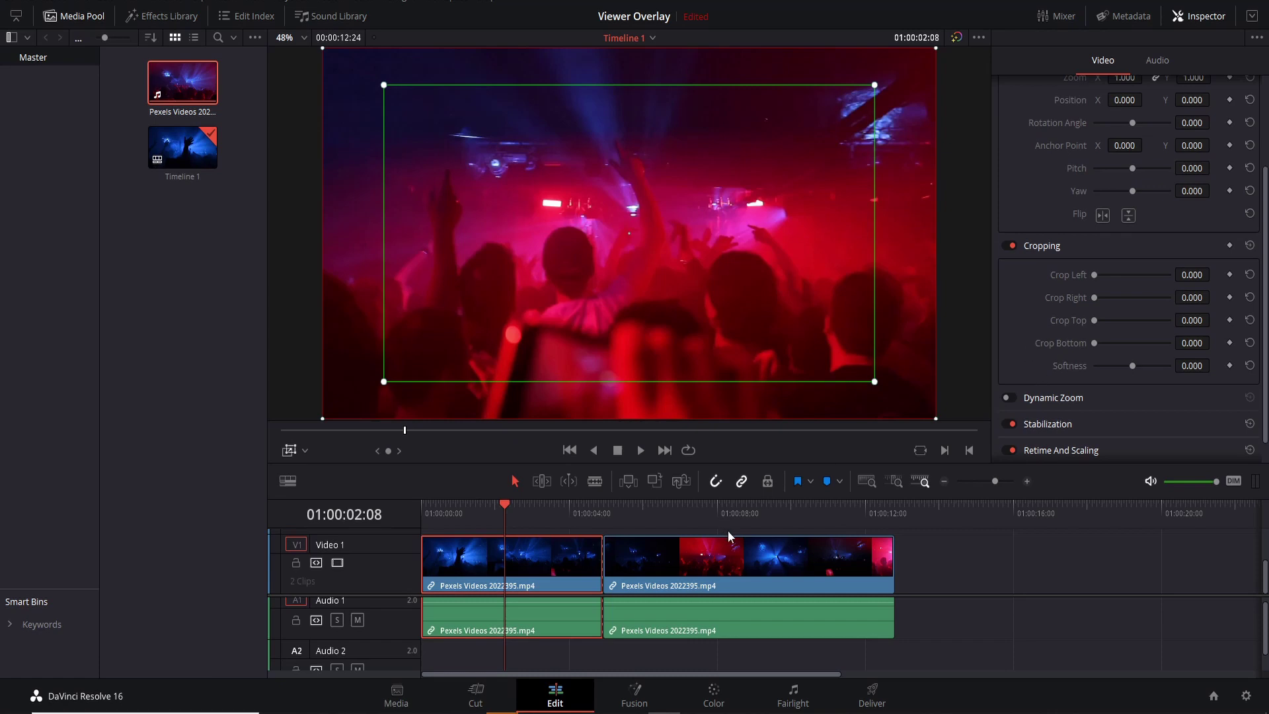
{"action": "scroll", "coordinate": [914, 433], "scroll_direction": "down", "scroll_amount": 1}
{"action": "scroll", "coordinate": [1017, 356], "scroll_direction": "down", "scroll_amount": 1}
{"action": "left_click", "coordinate": [1013, 371]}
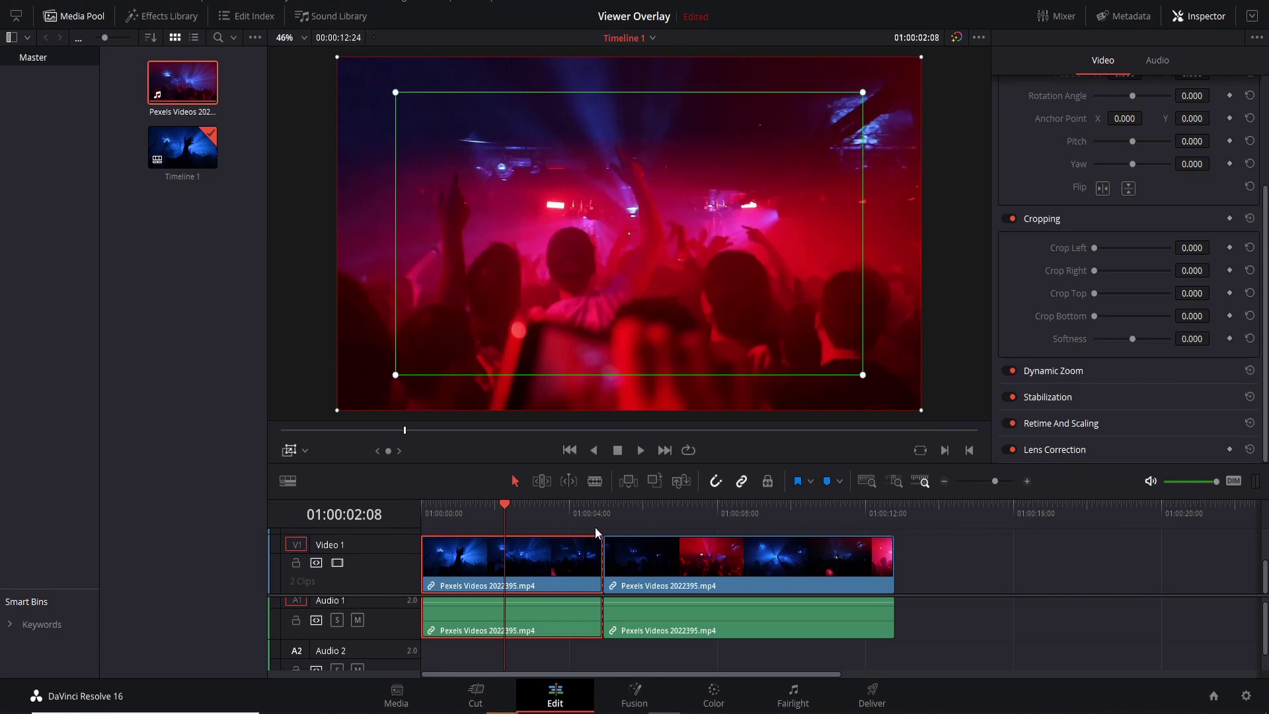
{"action": "left_click", "coordinate": [620, 506]}
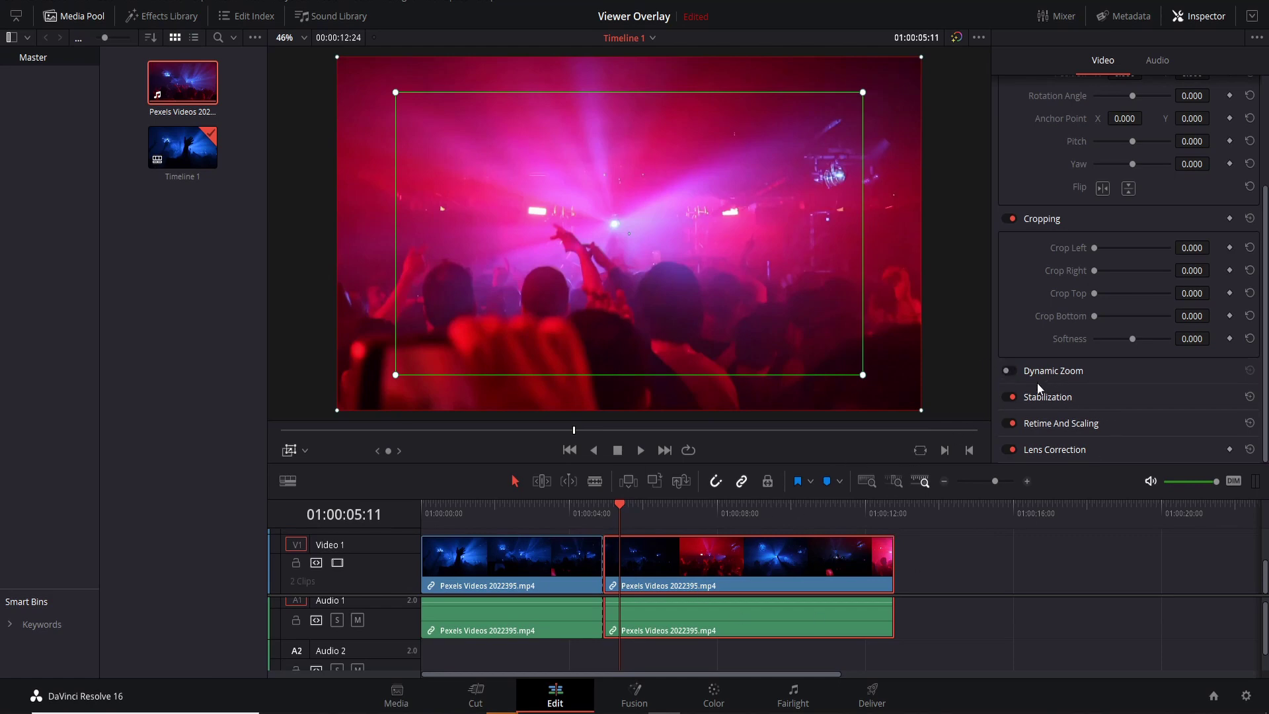
On the clip's first part, shrink the red Dynamic Zoom frame to sit inside the green one and play back the zoom.
{"action": "left_click", "coordinate": [552, 509]}
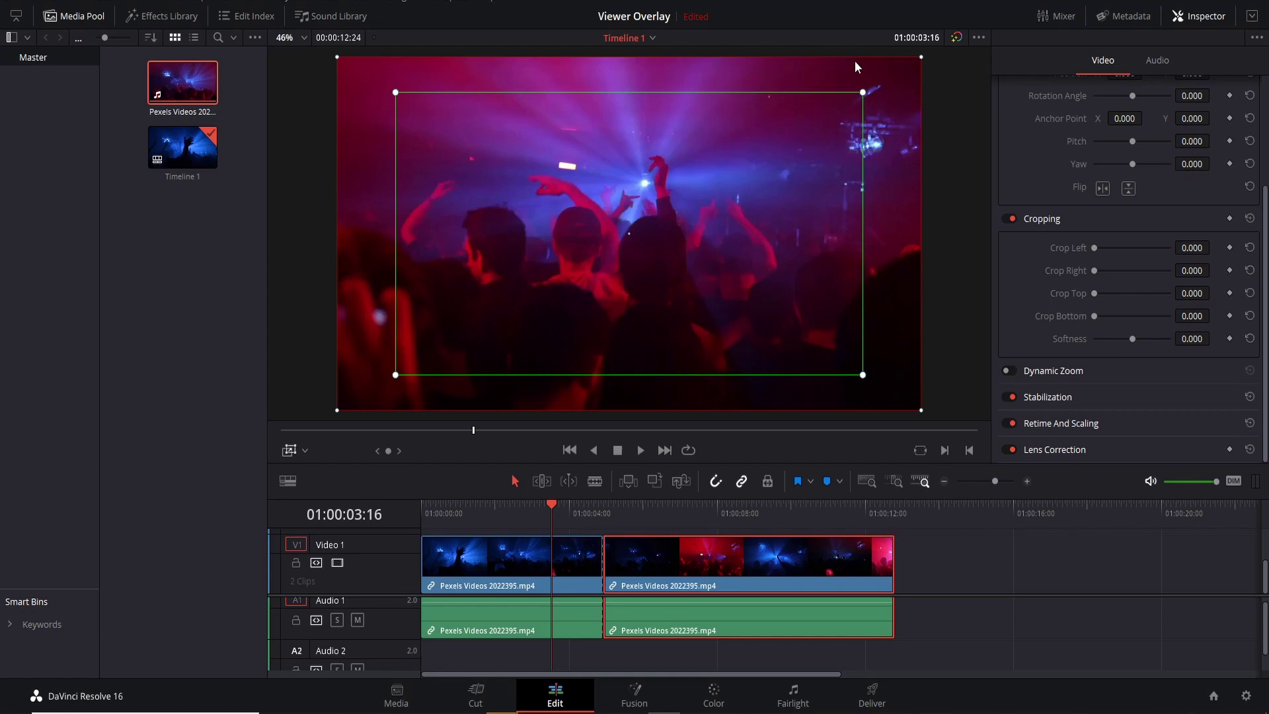
{"action": "left_click", "coordinate": [925, 58]}
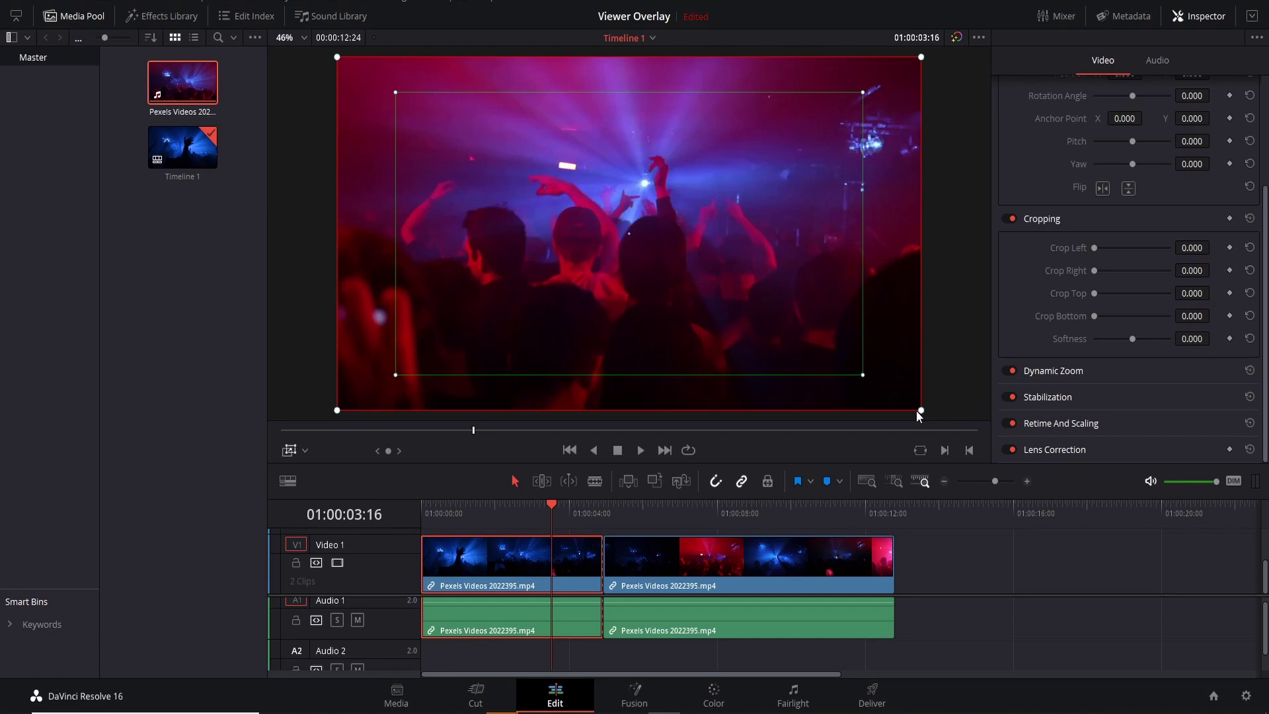
{"action": "left_click_drag", "start_coordinate": [923, 410], "coordinate": [807, 326]}
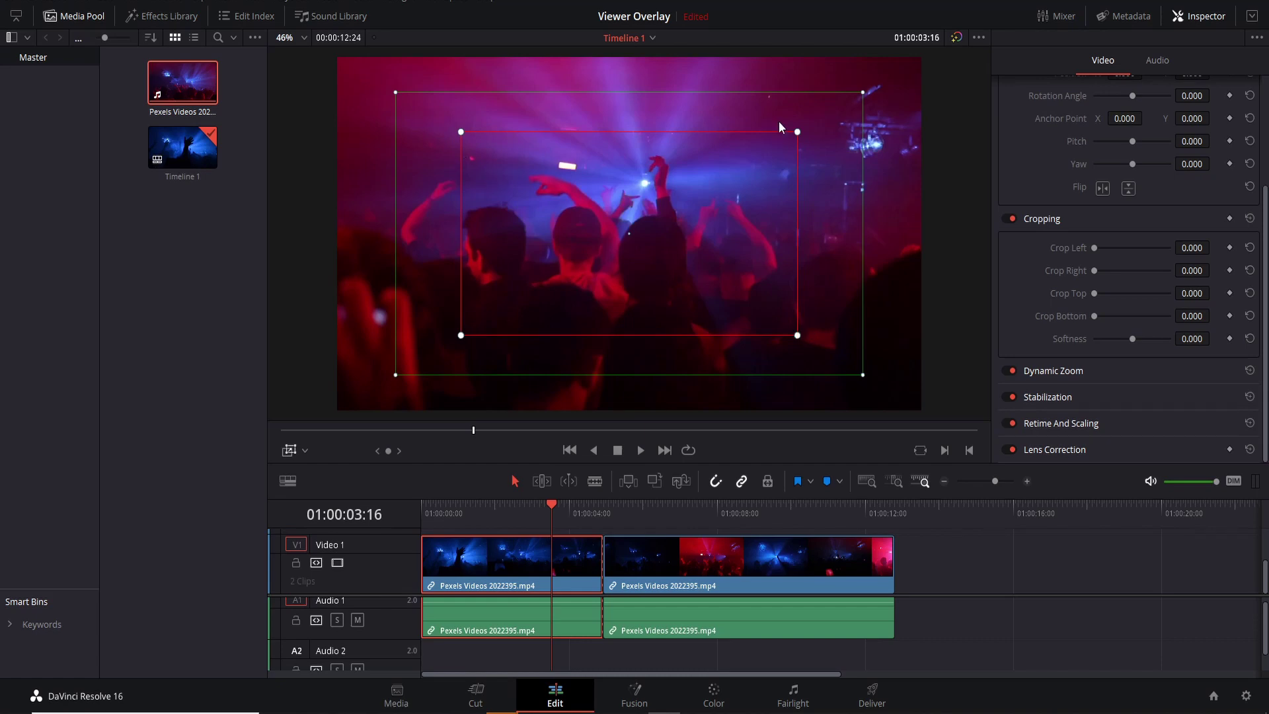
{"action": "key", "text": "space"}
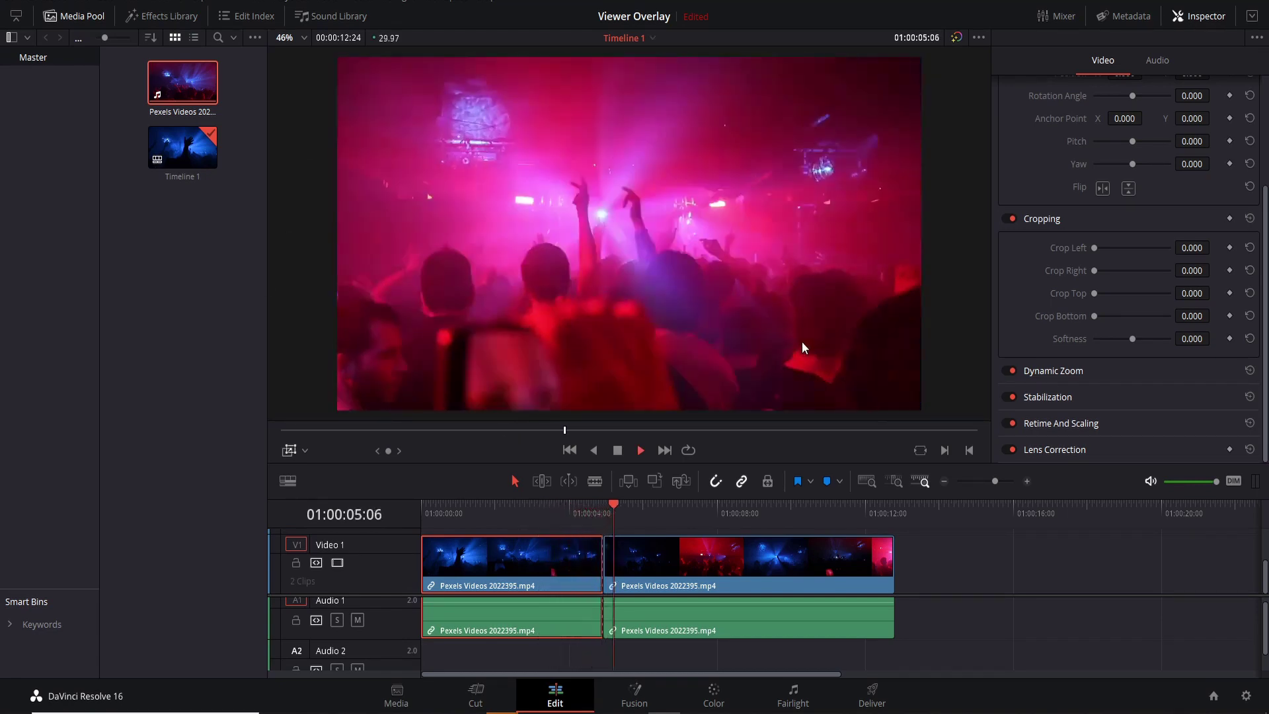
{"action": "key", "text": "space"}
{"action": "left_click", "coordinate": [589, 511]}
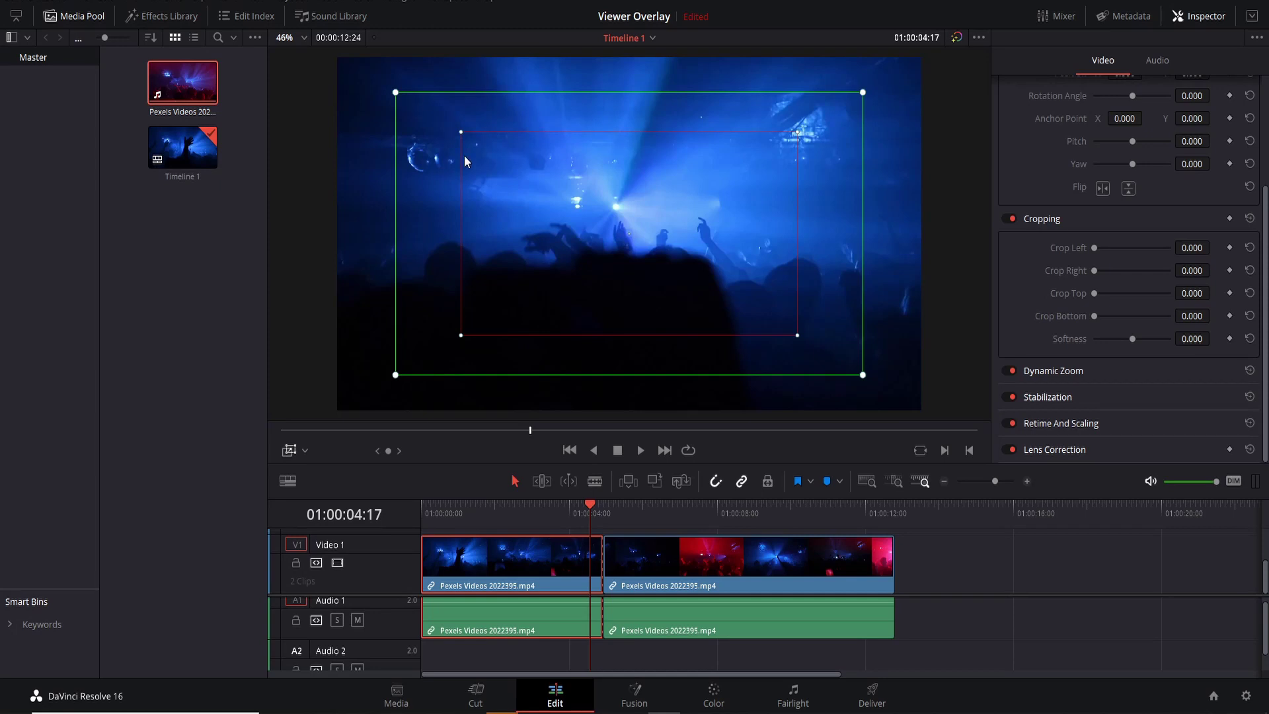
Enlarge the green Dynamic Zoom frame to the full image and play the first part from the timeline start.
{"action": "left_click_drag", "start_coordinate": [863, 375], "coordinate": [926, 408]}
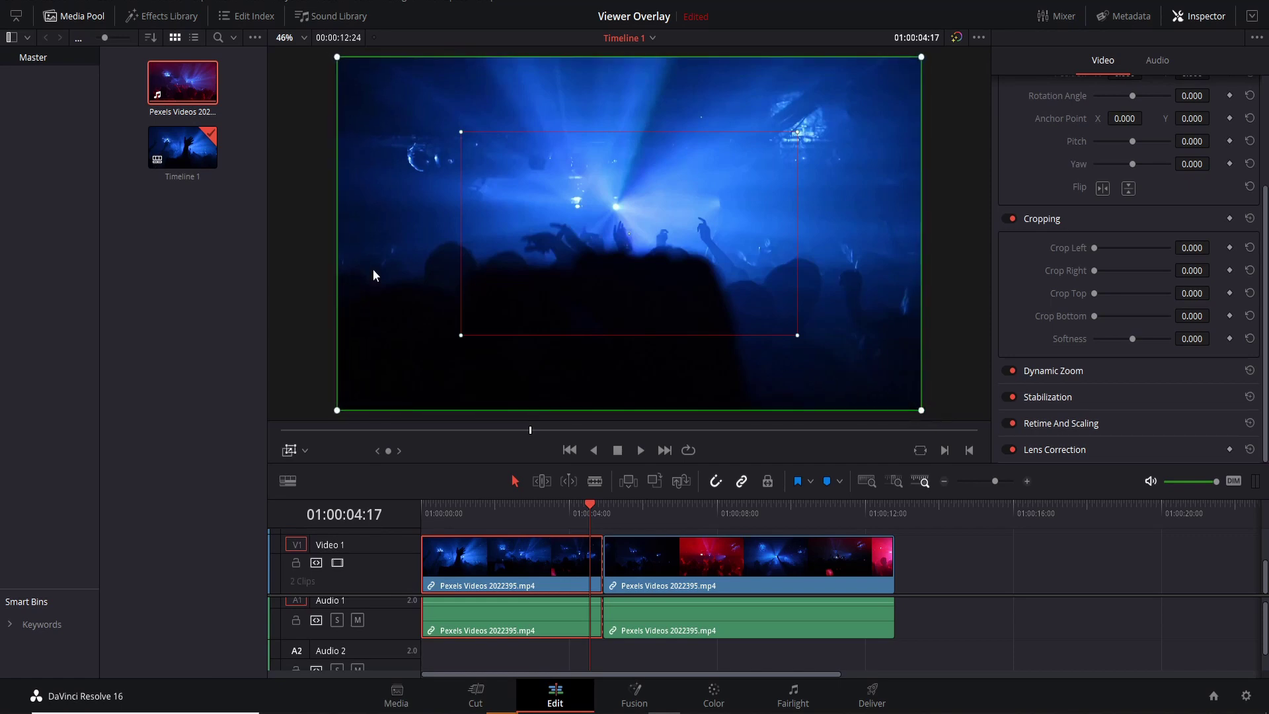
{"action": "left_click_drag", "start_coordinate": [446, 514], "coordinate": [406, 512]}
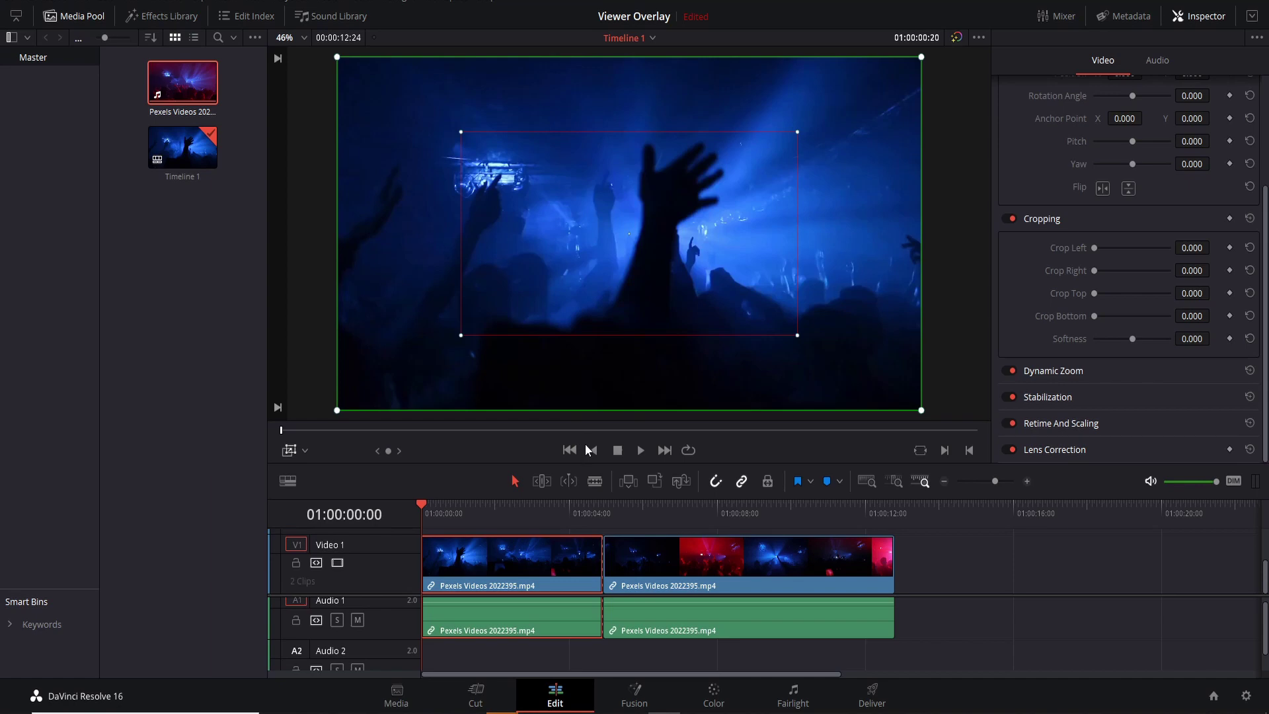
{"action": "left_click", "coordinate": [648, 451]}
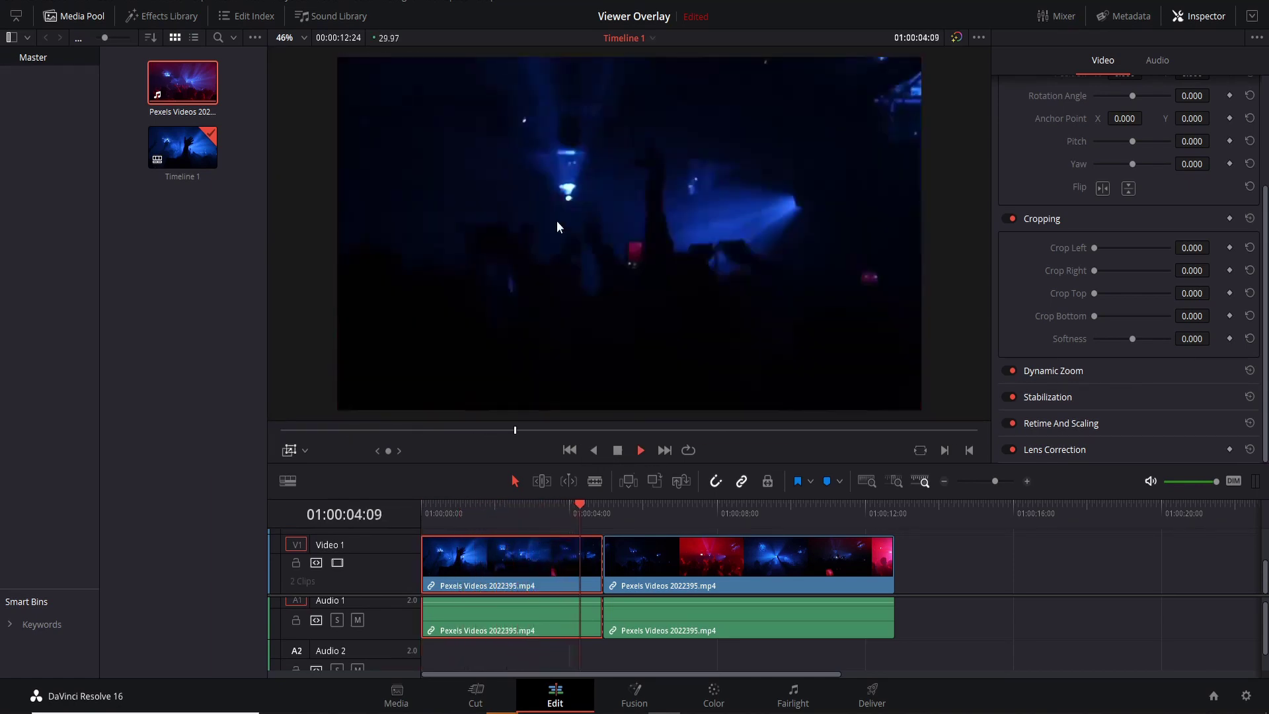
{"action": "key", "text": "space"}
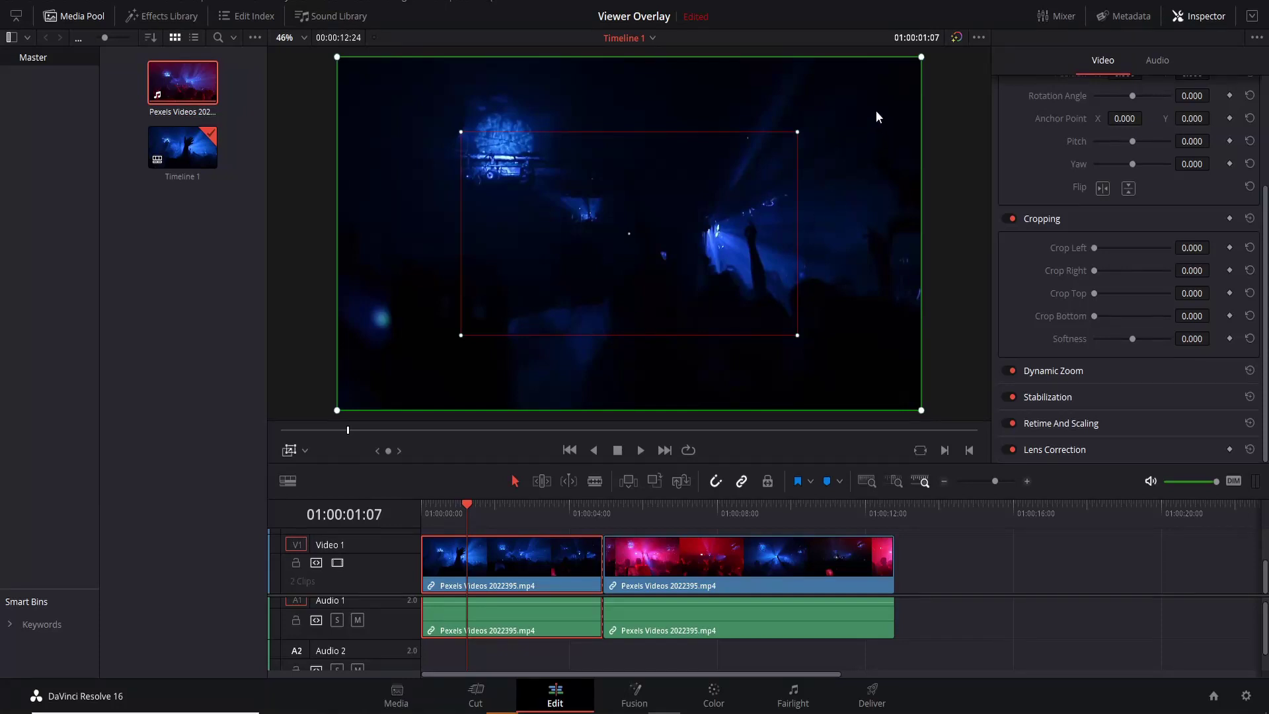
Reverse the zoom by shrinking the green frame around the centre and enlarging the red frame to the full image, and play it back.
{"action": "left_click_drag", "start_coordinate": [922, 58], "coordinate": [759, 167]}
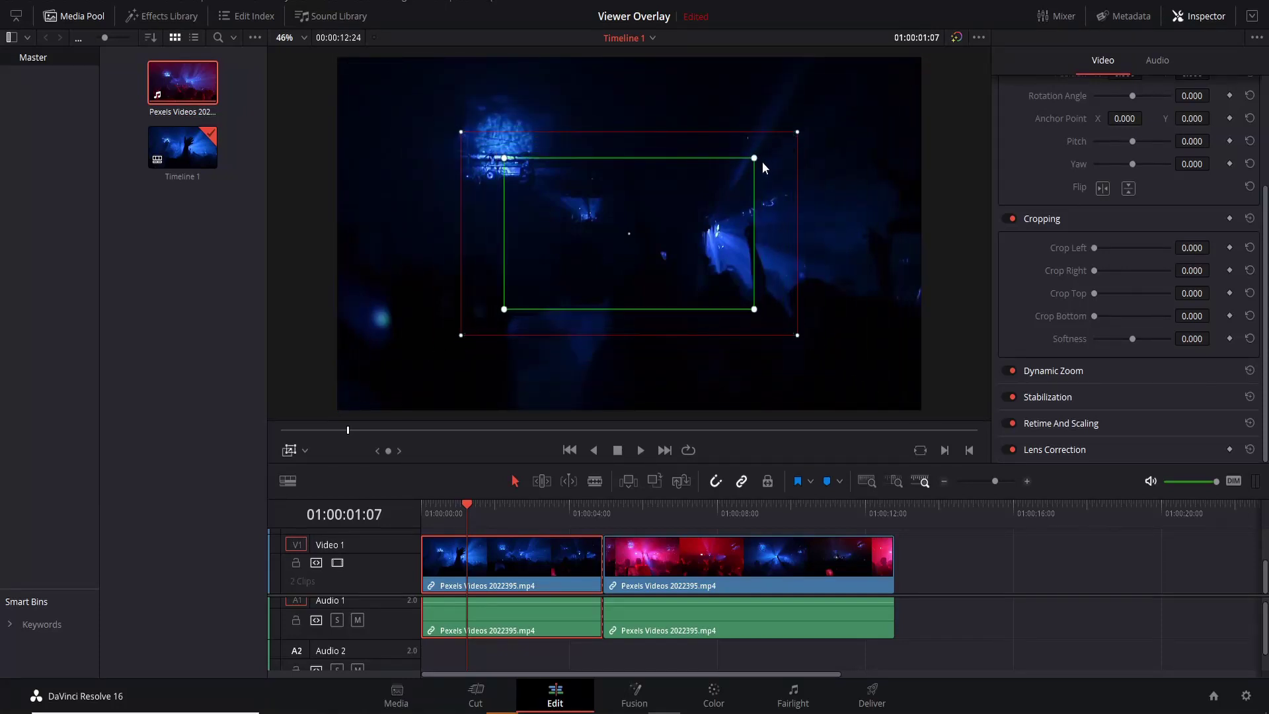
{"action": "left_click_drag", "start_coordinate": [796, 130], "coordinate": [934, 70]}
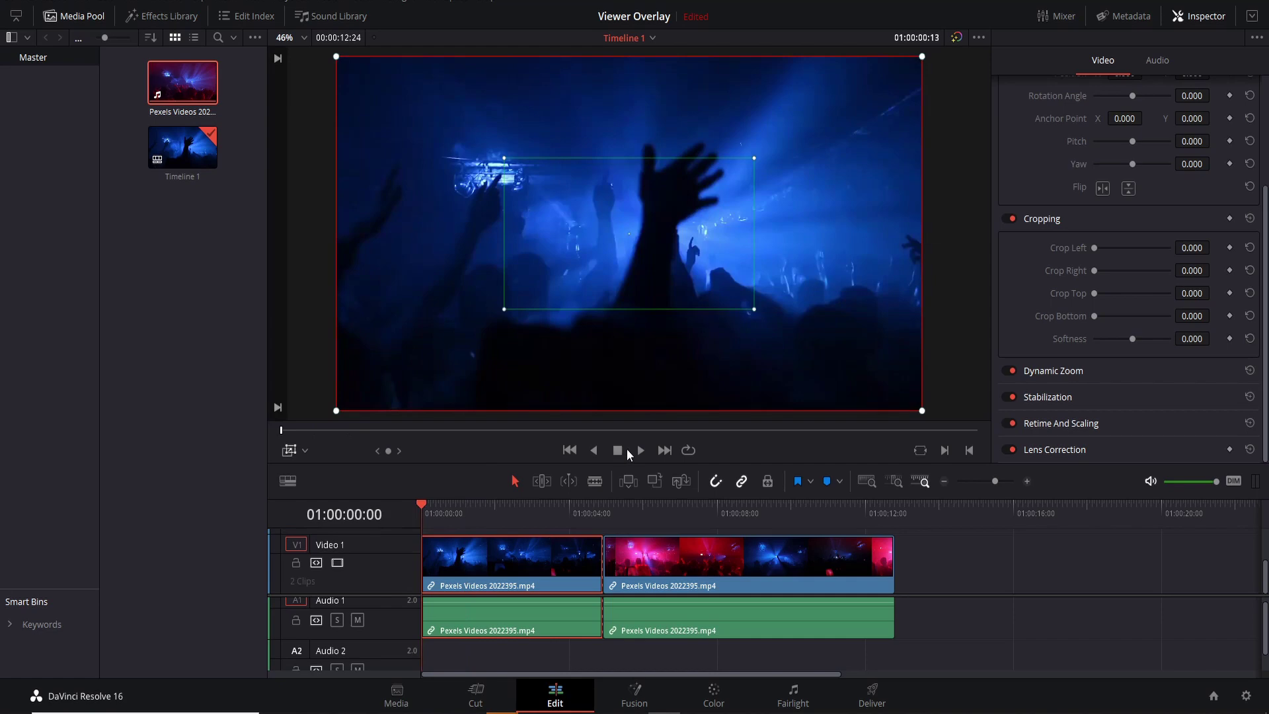
{"action": "left_click", "coordinate": [640, 450]}
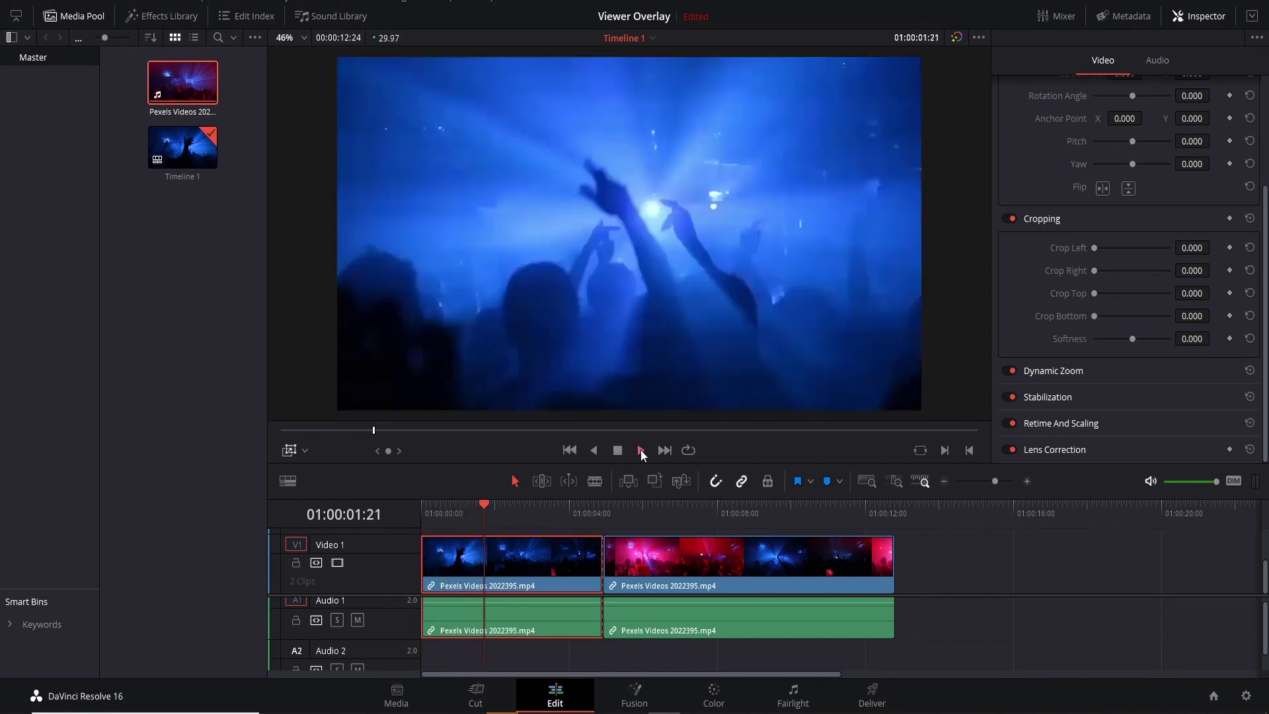
{"action": "left_click", "coordinate": [640, 449]}
{"action": "left_click", "coordinate": [525, 522]}
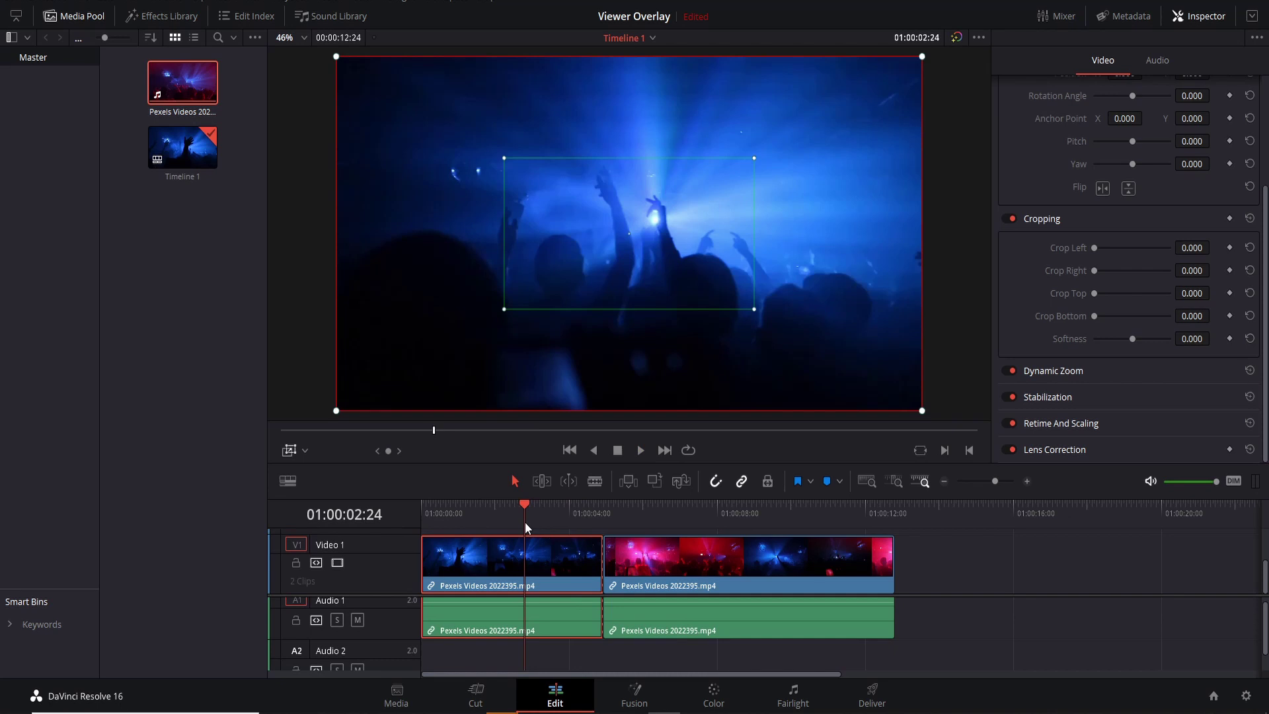
Change the Dynamic Zoom Ease through Ease In and Ease Out to Ease In and Out, and play the clip from the start.
{"action": "left_click", "coordinate": [1074, 370]}
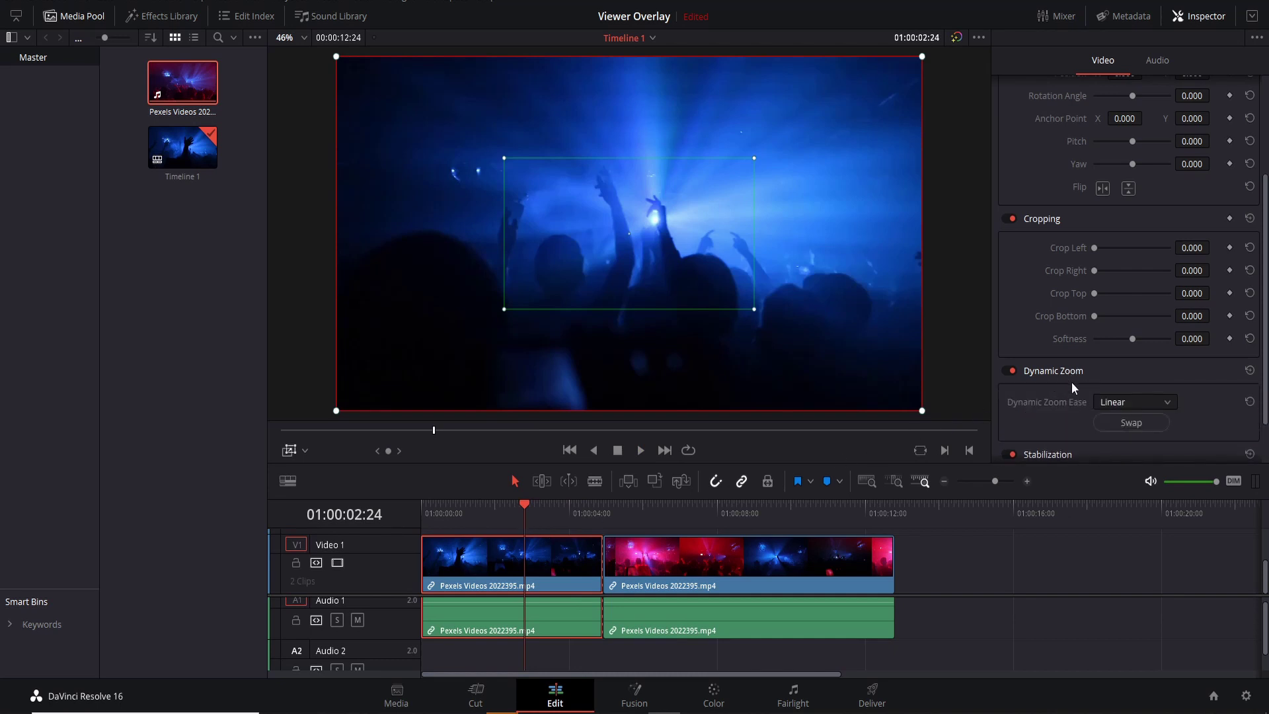
{"action": "scroll", "coordinate": [1072, 382], "scroll_direction": "down", "scroll_amount": 2}
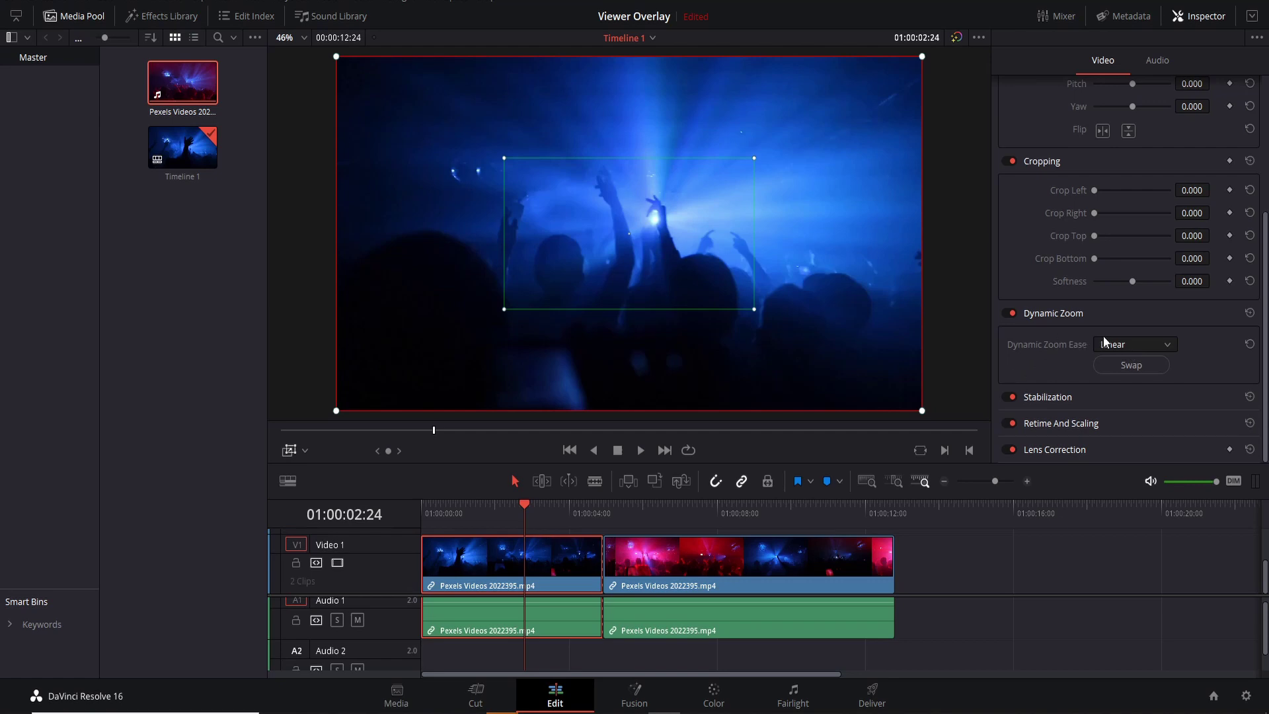
{"action": "left_click", "coordinate": [1117, 346]}
{"action": "left_click", "coordinate": [1129, 378]}
{"action": "left_click", "coordinate": [1145, 341]}
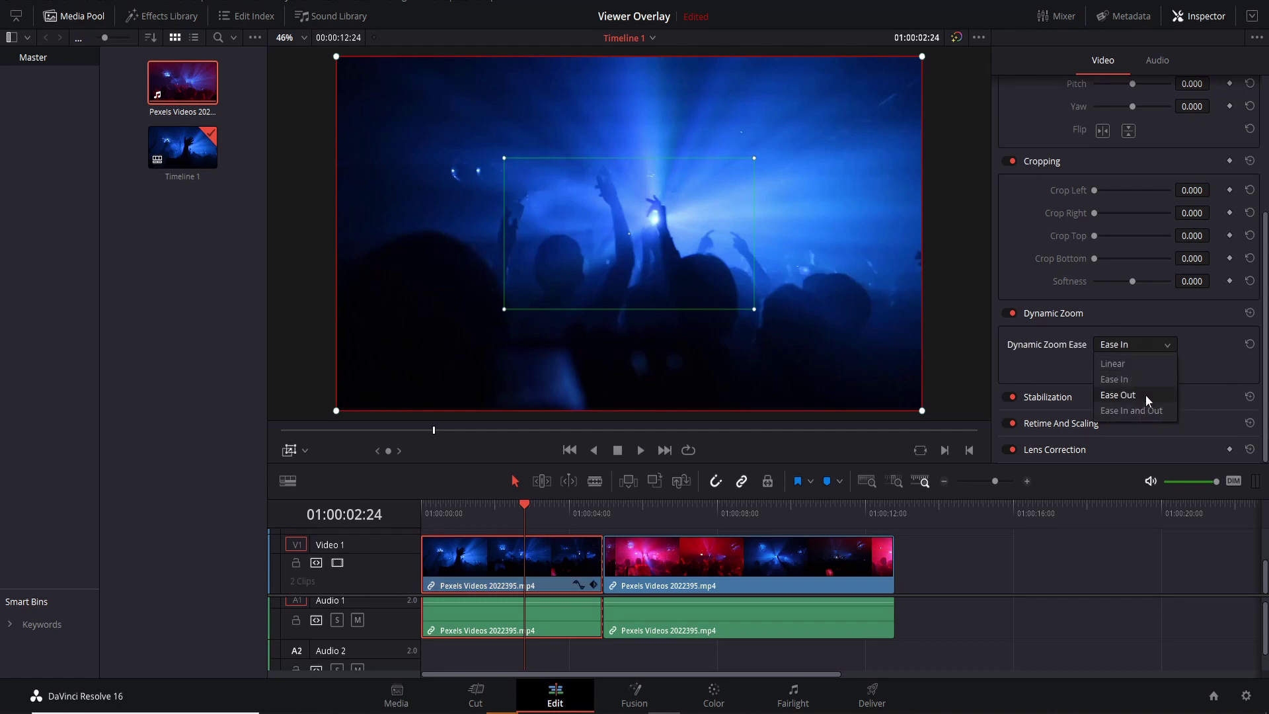
{"action": "left_click", "coordinate": [1147, 395]}
{"action": "left_click", "coordinate": [1147, 344]}
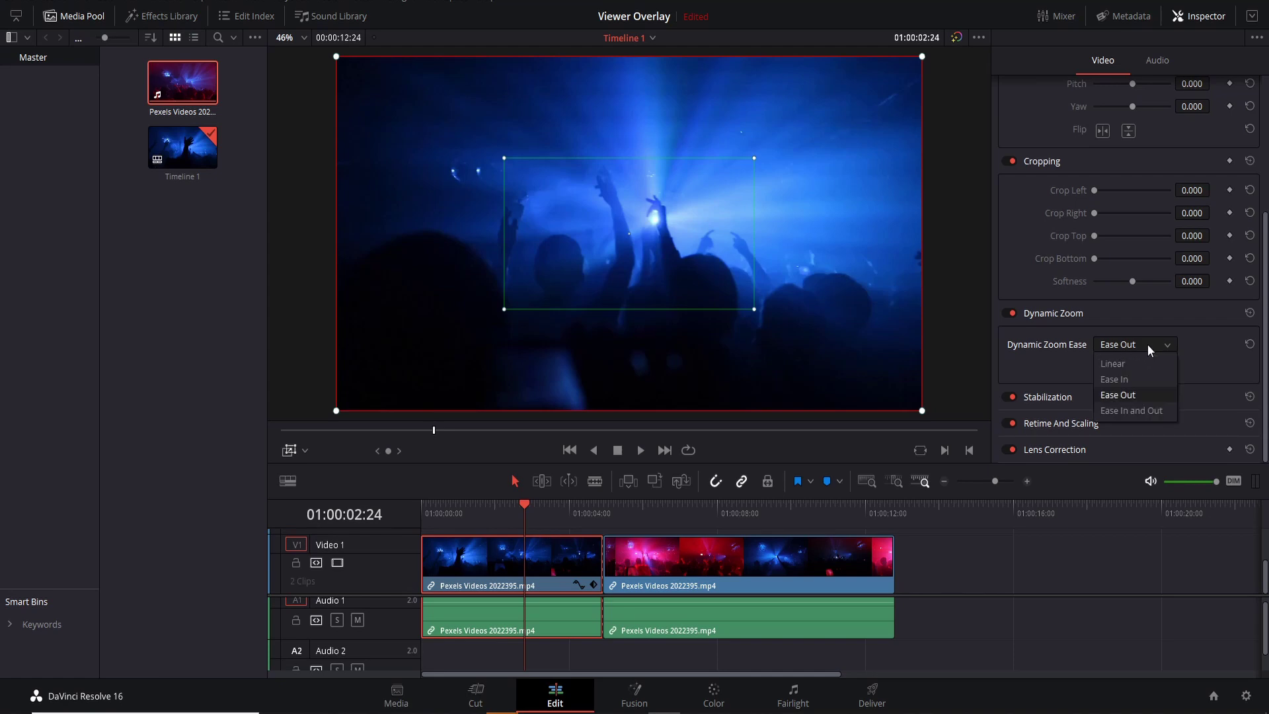
{"action": "left_click", "coordinate": [1154, 411]}
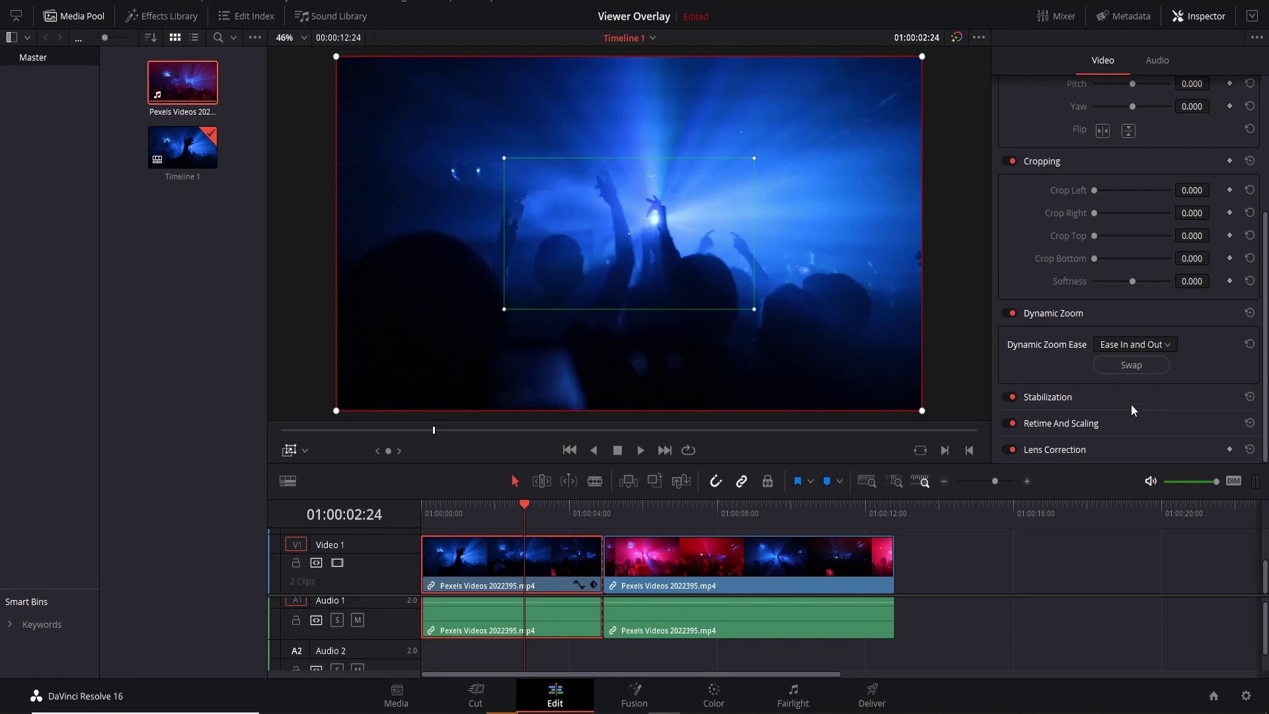
{"action": "left_click", "coordinate": [424, 512]}
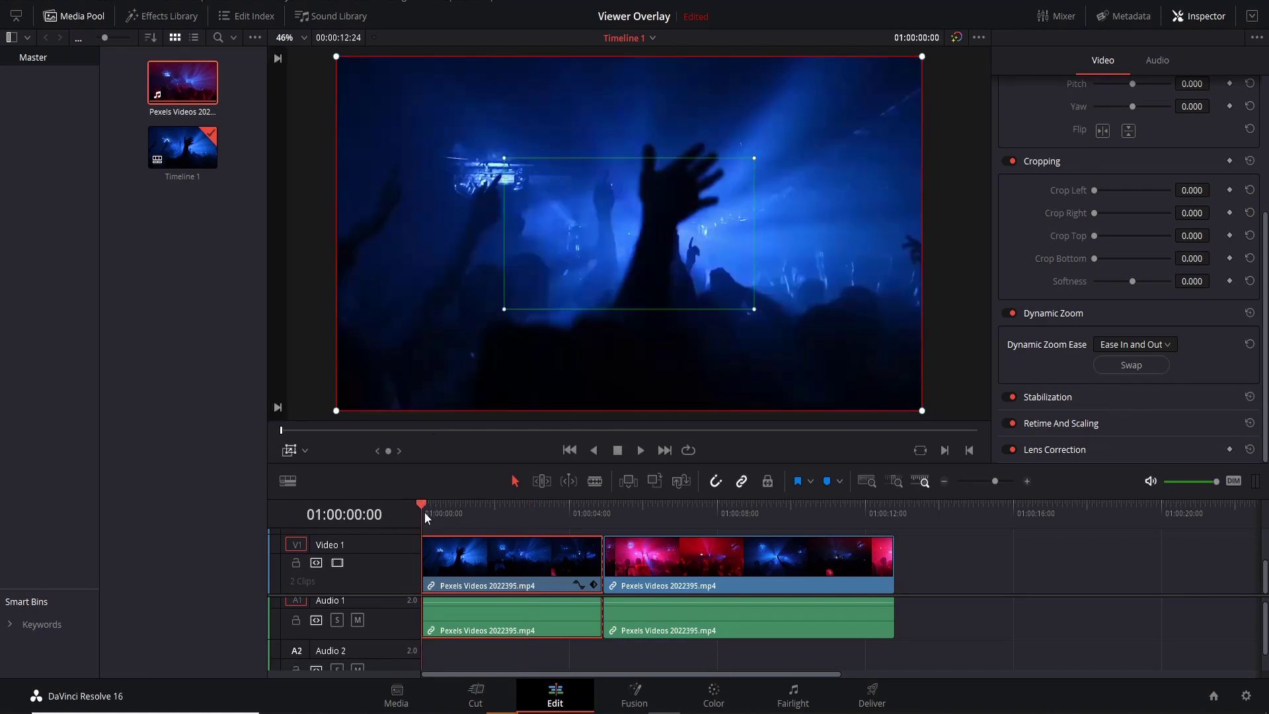
{"action": "left_click", "coordinate": [640, 450]}
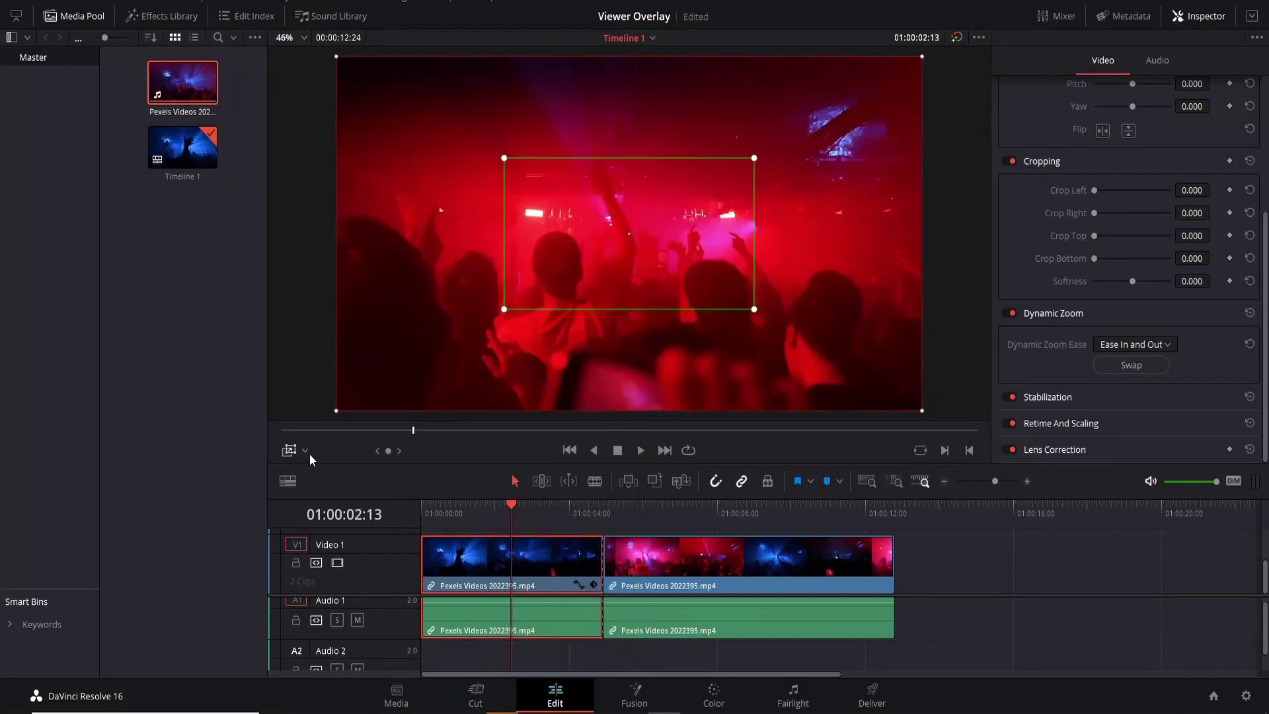
Switch the viewer to the OpenFX Overlay and apply the Light Rays effect to the clip's first part on Video 1.
{"action": "left_click", "coordinate": [305, 450]}
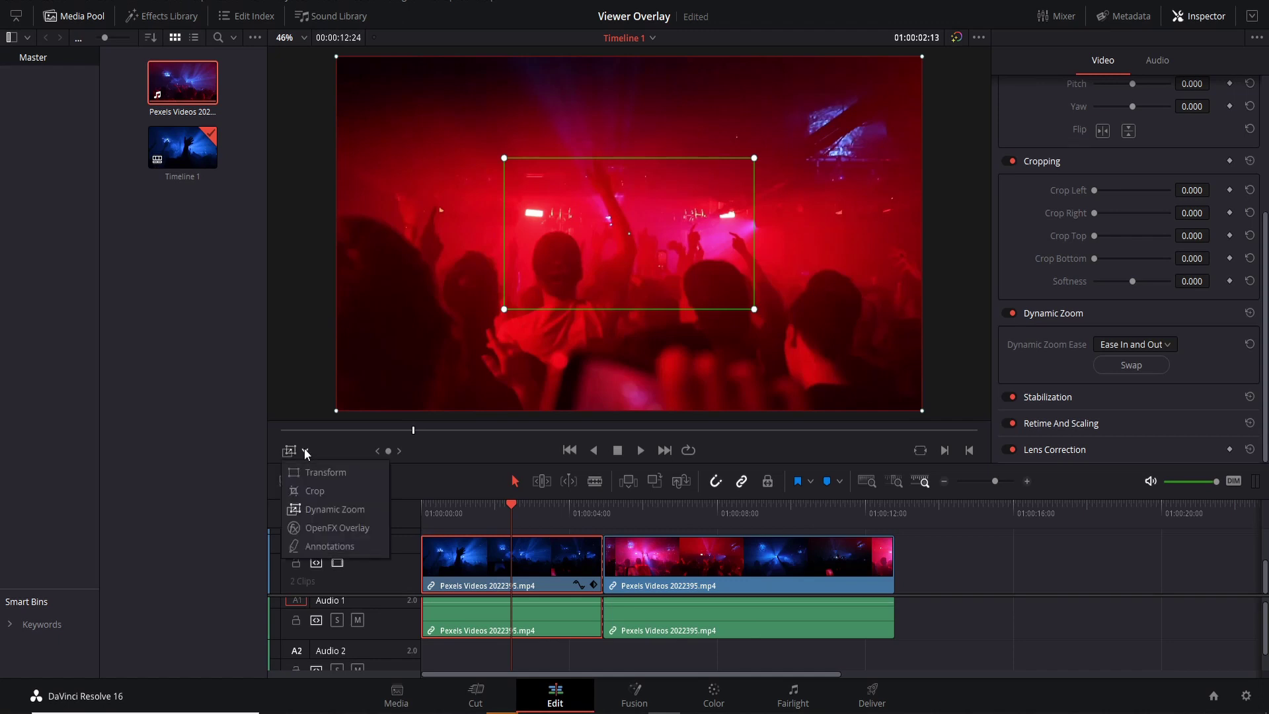
{"action": "left_click", "coordinate": [327, 511]}
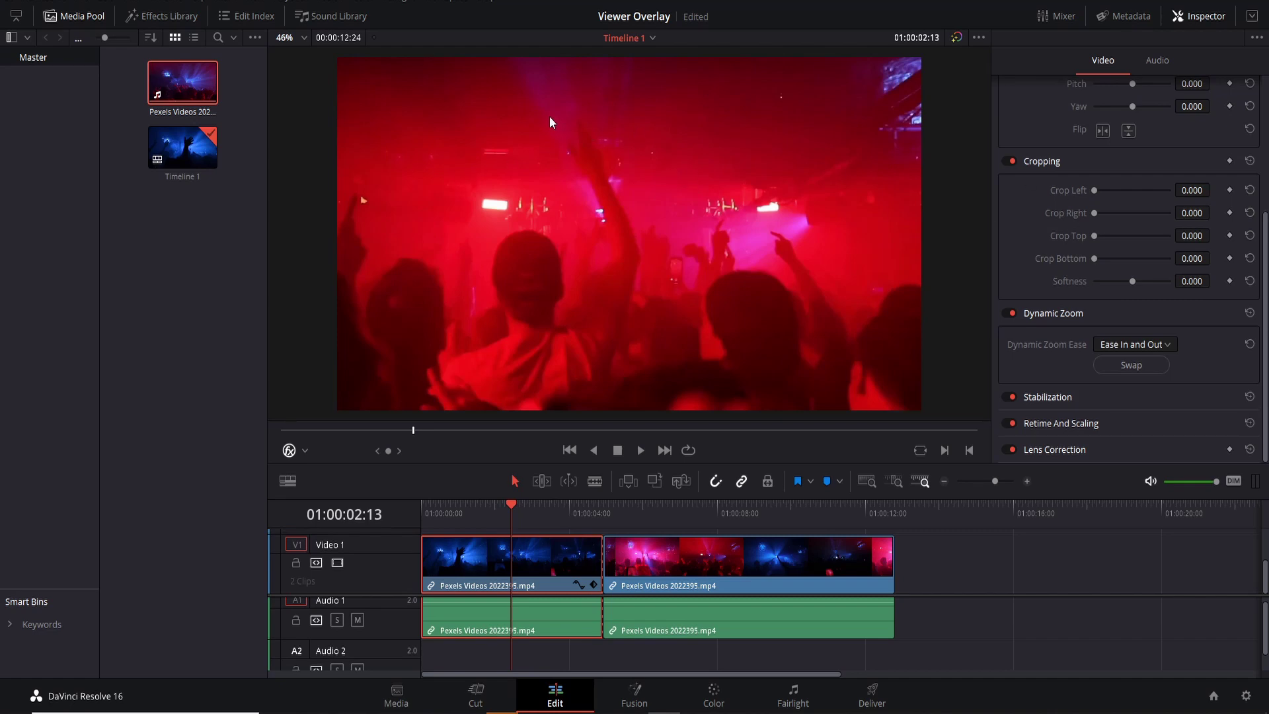
{"action": "left_click", "coordinate": [173, 21]}
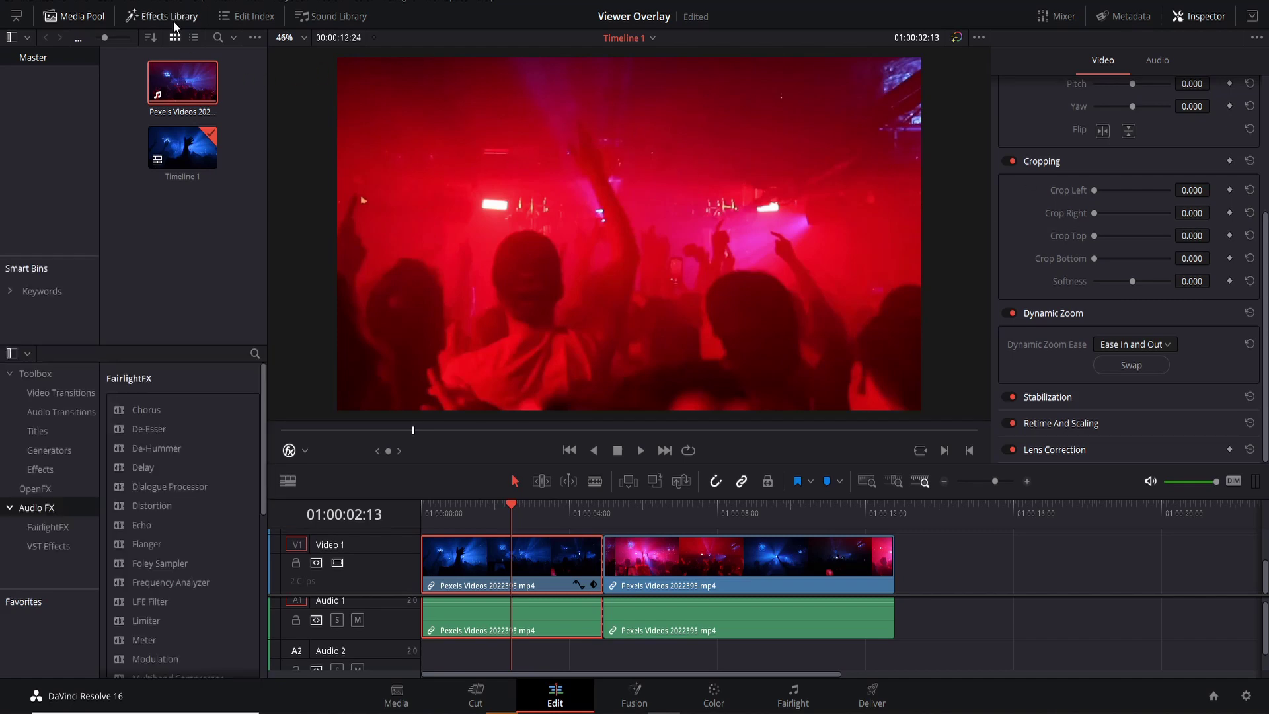
{"action": "left_click", "coordinate": [48, 489]}
{"action": "scroll", "coordinate": [168, 489], "scroll_direction": "down", "scroll_amount": 6}
{"action": "scroll", "coordinate": [172, 491], "scroll_direction": "down", "scroll_amount": 3}
{"action": "left_click_drag", "start_coordinate": [149, 530], "coordinate": [554, 579]}
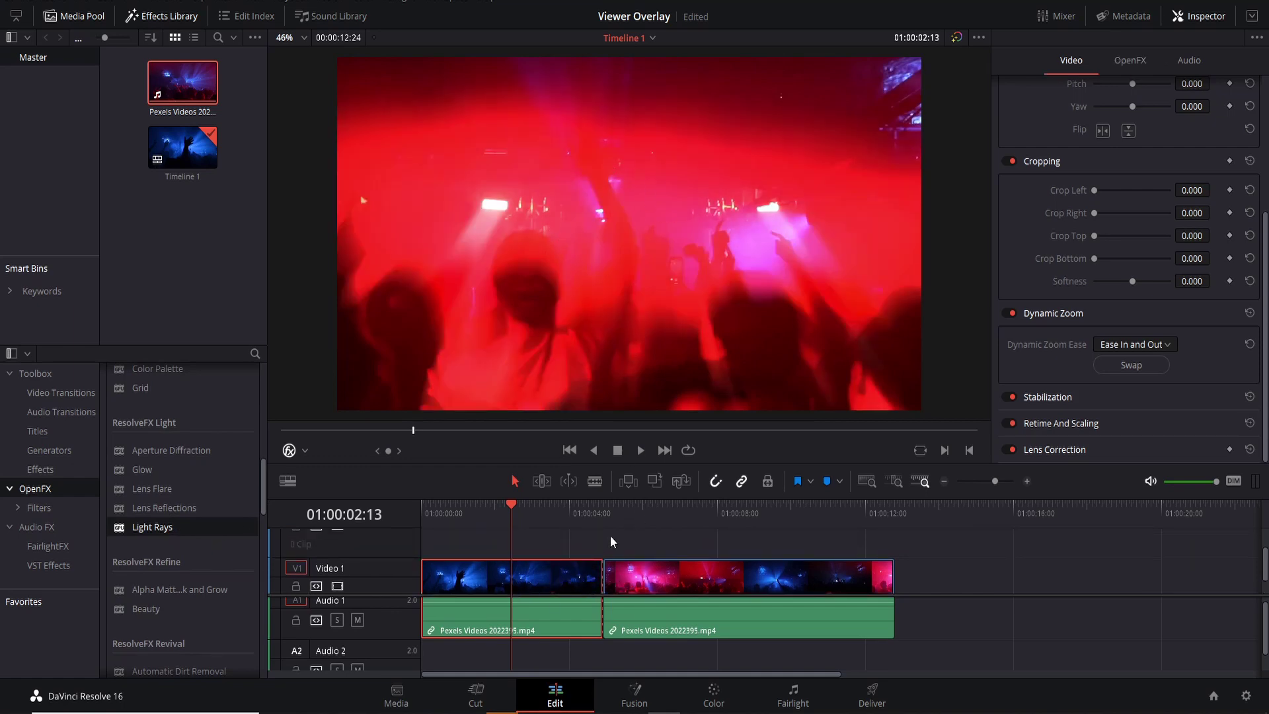
Review the position of the Light Rays source point in the viewer and the effect's OpenFX settings.
{"action": "scroll", "coordinate": [650, 207], "scroll_direction": "down", "scroll_amount": 4}
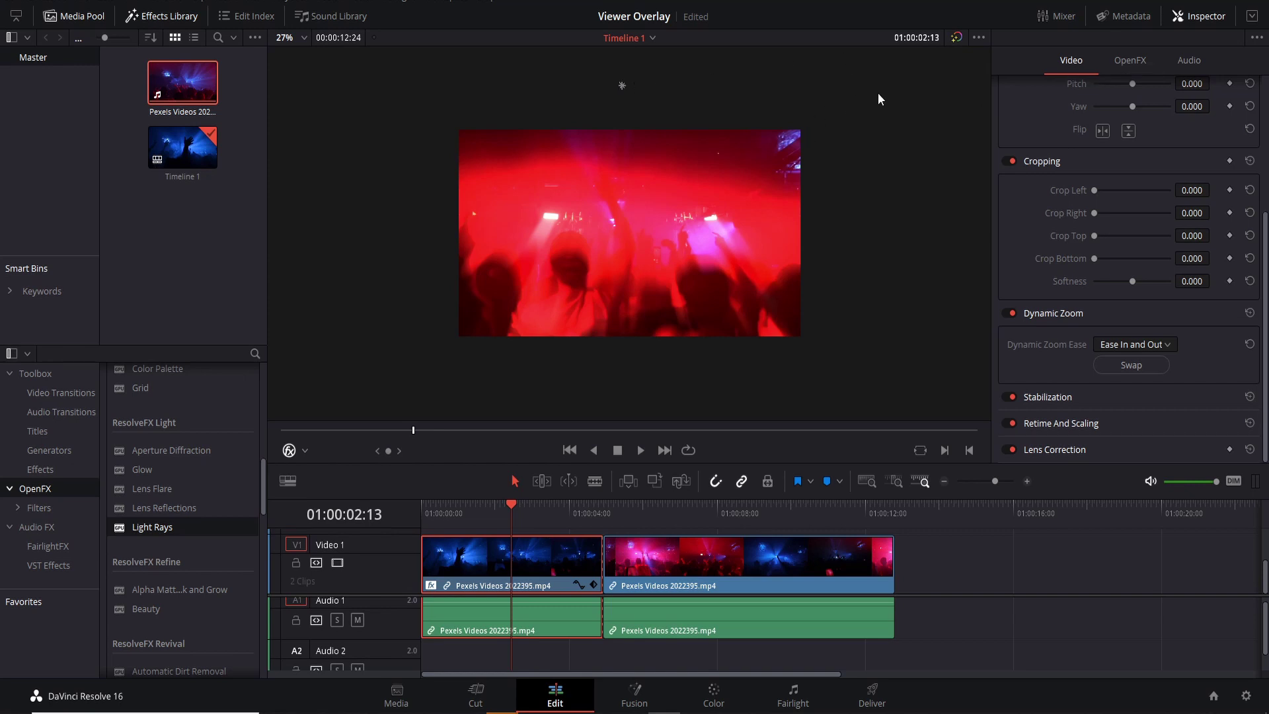
{"action": "left_click", "coordinate": [1123, 60]}
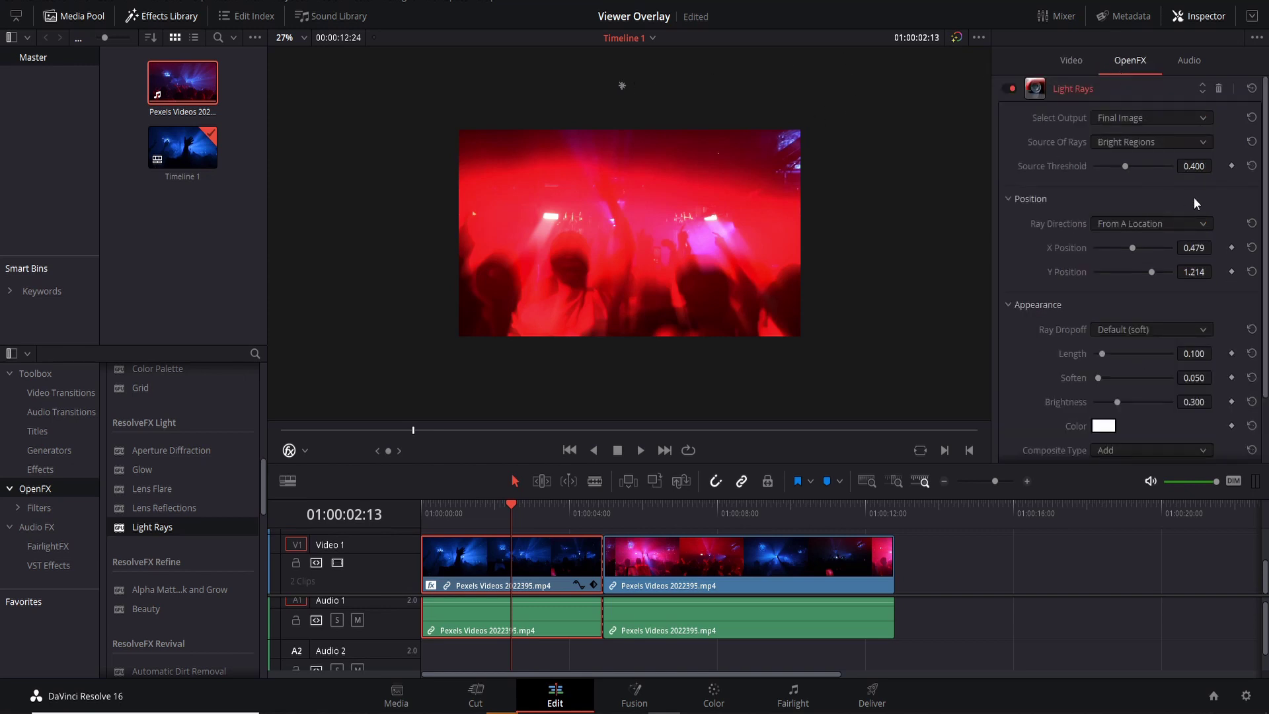
{"action": "scroll", "coordinate": [1186, 204], "scroll_direction": "down", "scroll_amount": 1}
{"action": "scroll", "coordinate": [1223, 245], "scroll_direction": "up", "scroll_amount": 1}
Switch the viewer overlay to Annotations, move the playhead to 01:00:03:02 and set the drawing colour to green.
{"action": "left_click", "coordinate": [291, 450]}
{"action": "left_click", "coordinate": [359, 549]}
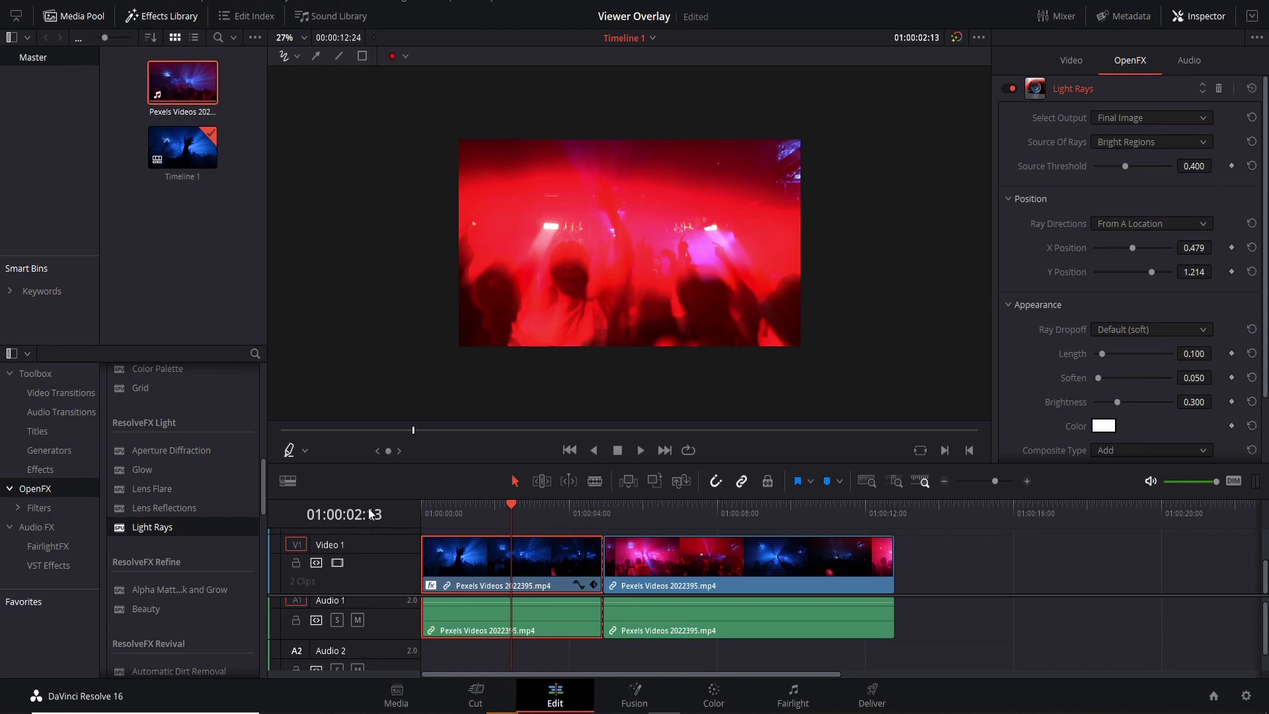
{"action": "left_click", "coordinate": [535, 511]}
{"action": "scroll", "coordinate": [291, 63], "scroll_direction": "up", "scroll_amount": 5}
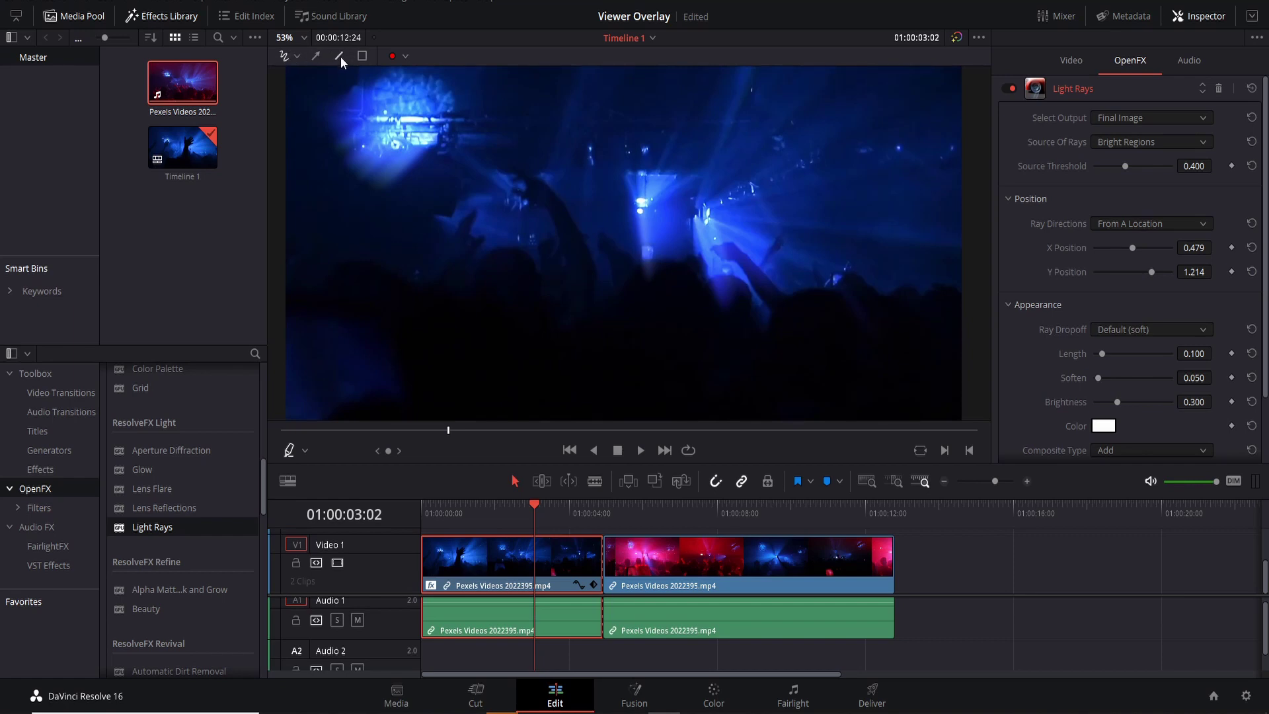
{"action": "left_click", "coordinate": [401, 57]}
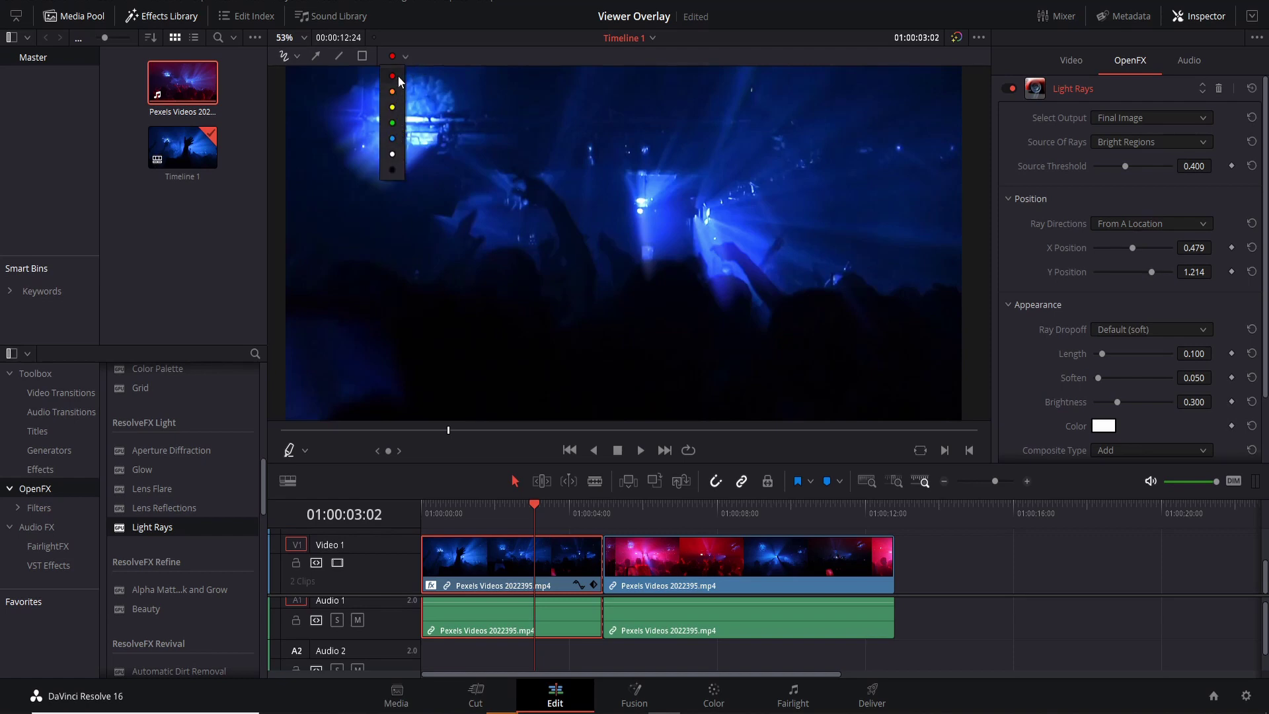
{"action": "left_click", "coordinate": [392, 123]}
Draw a freehand green loop around the bright light in the image's upper-left area.
{"action": "scroll", "coordinate": [567, 165], "scroll_direction": "down", "scroll_amount": 2}
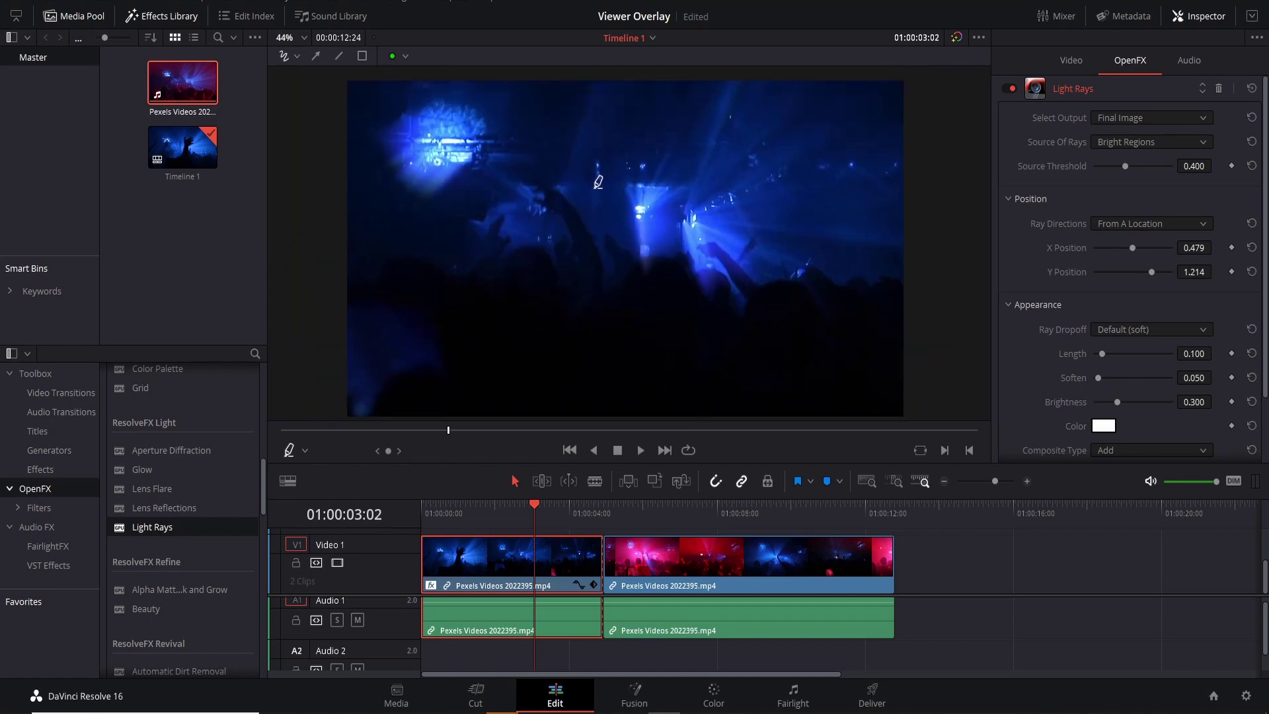
{"action": "left_click_drag", "start_coordinate": [597, 181], "coordinate": [587, 187]}
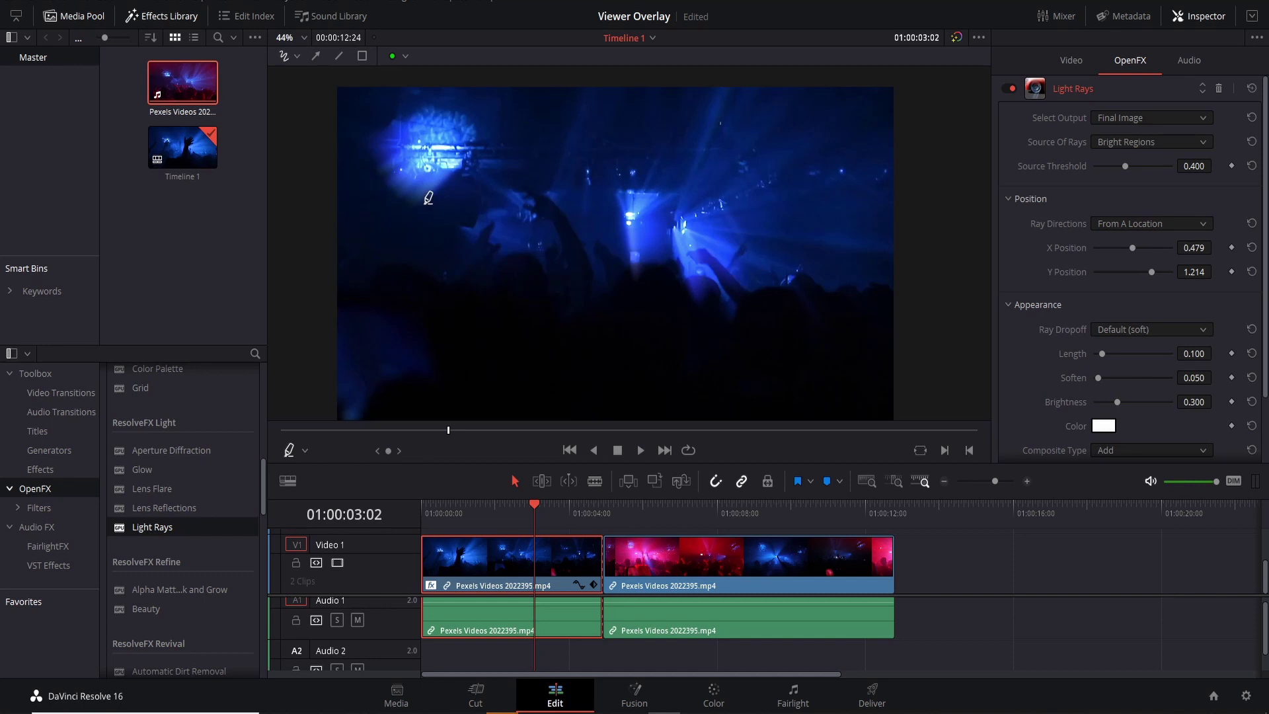
{"action": "mouse_move", "coordinate": [402, 206]}
{"action": "left_mouse_down"}
{"action": "mouse_move", "coordinate": [431, 203]}
{"action": "mouse_move", "coordinate": [490, 131]}
{"action": "mouse_move", "coordinate": [450, 104]}
{"action": "mouse_move", "coordinate": [404, 101]}
{"action": "mouse_move", "coordinate": [377, 115]}
{"action": "mouse_move", "coordinate": [362, 141]}
{"action": "mouse_move", "coordinate": [406, 205]}
{"action": "left_mouse_up"}
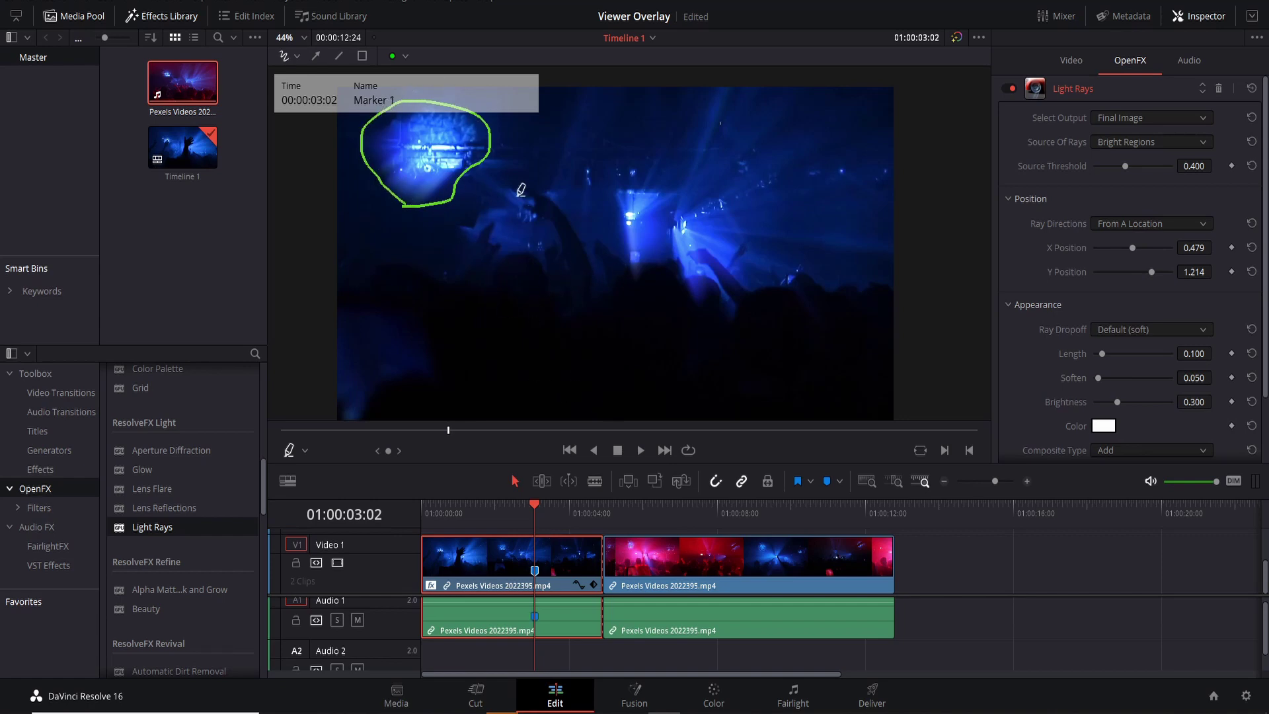
Name the marker at 00:00:03:02 "This circled area is too bright" and set its colour to pink.
{"action": "mouse_move", "coordinate": [536, 573]}
{"action": "double_click", "coordinate": [536, 573]}
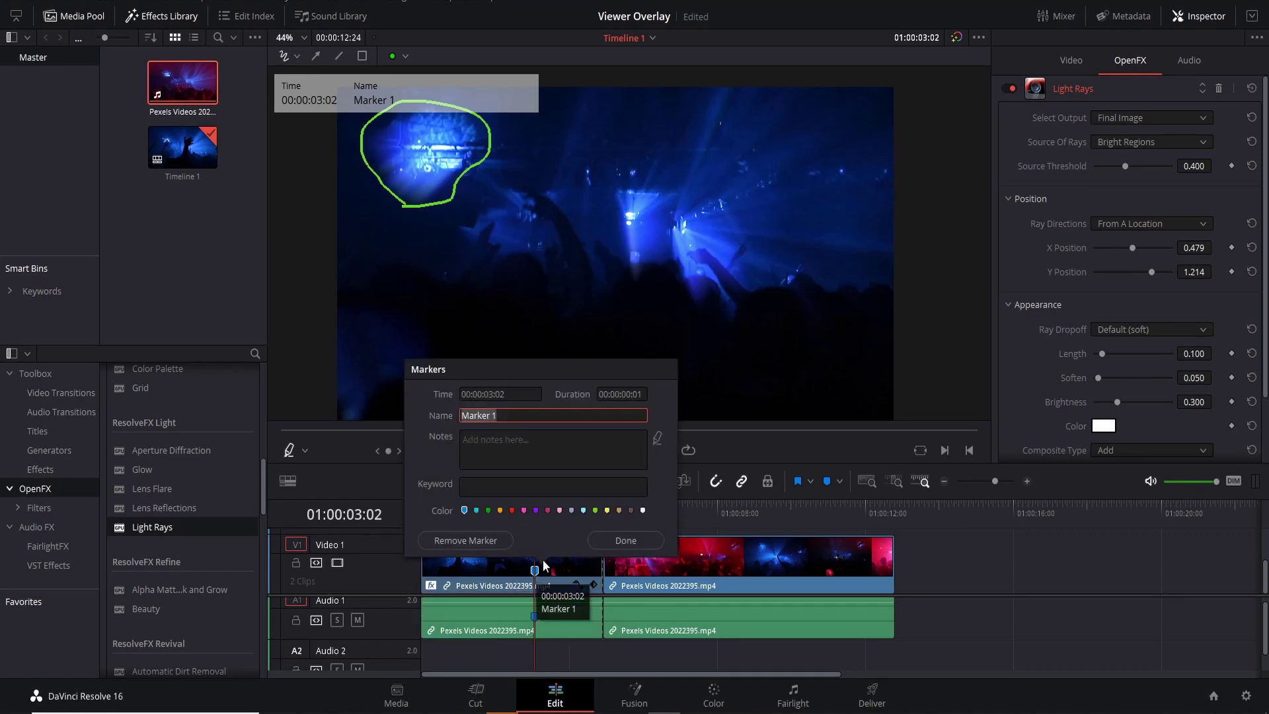
{"action": "left_click", "coordinate": [658, 441]}
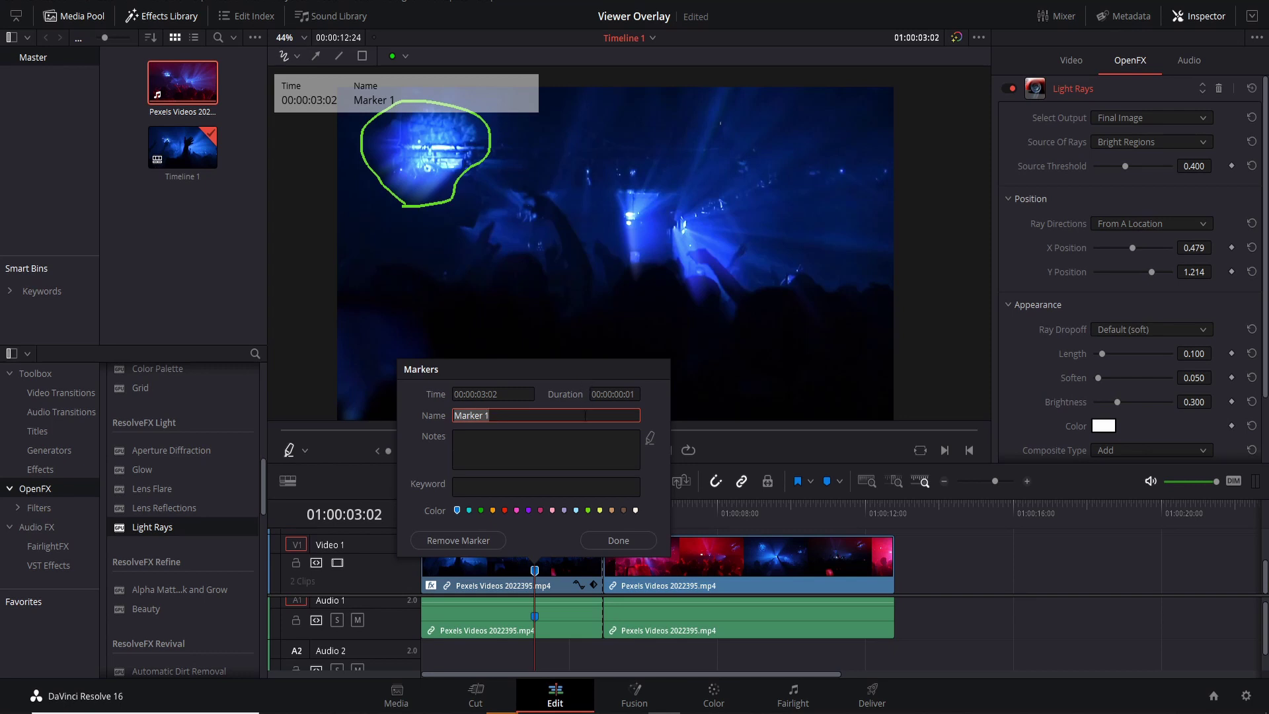
{"action": "key", "text": "BackSpace"}
{"action": "type", "text": "This circled area is too bright"}
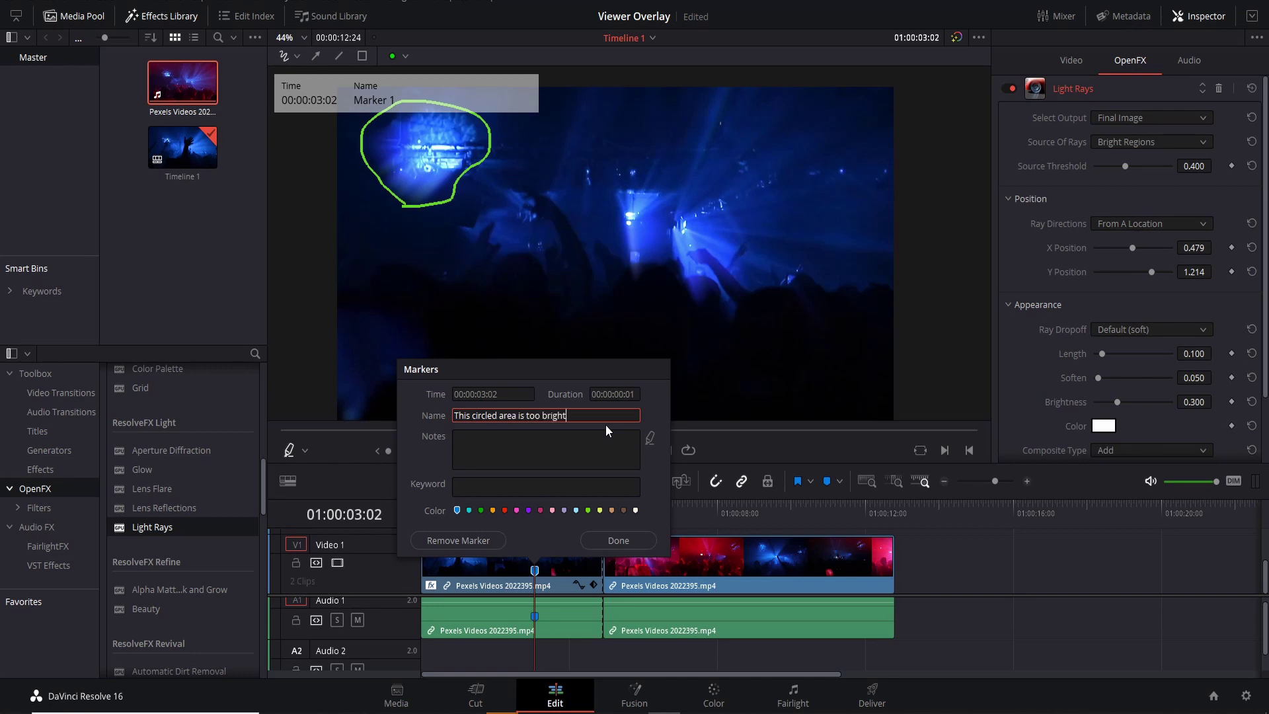
{"action": "left_click", "coordinate": [517, 511]}
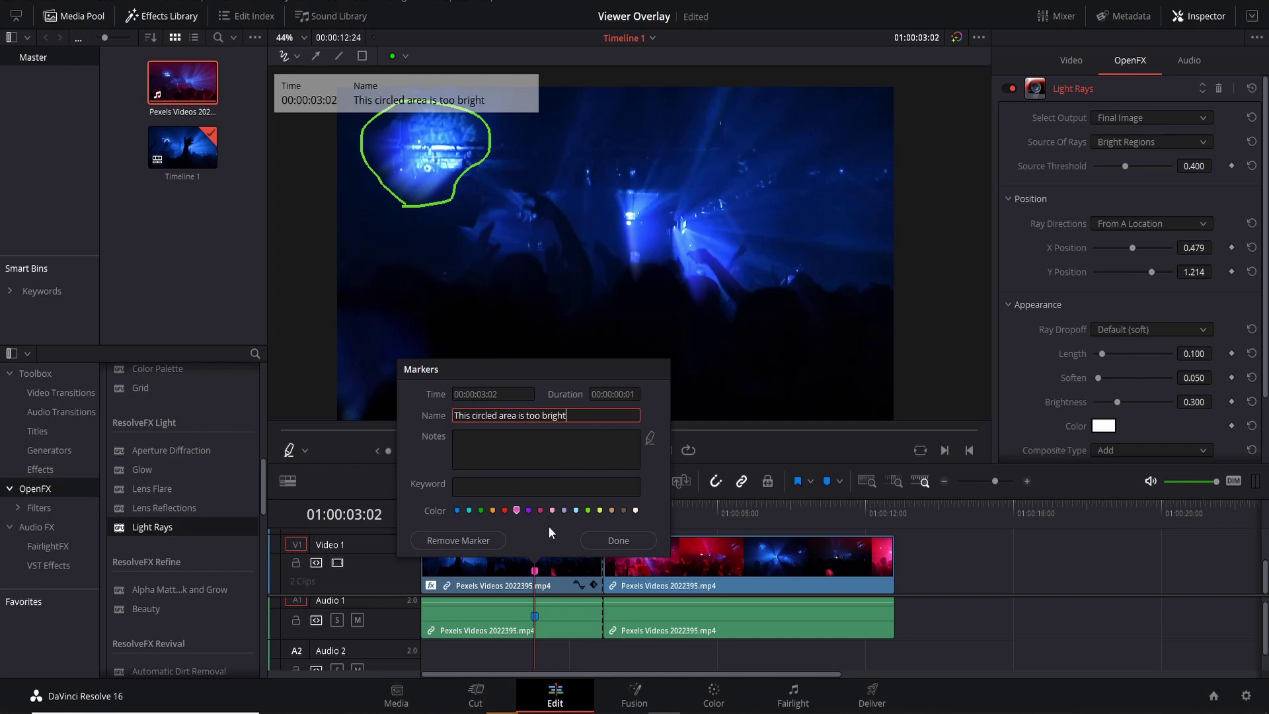
{"action": "left_click", "coordinate": [638, 543]}
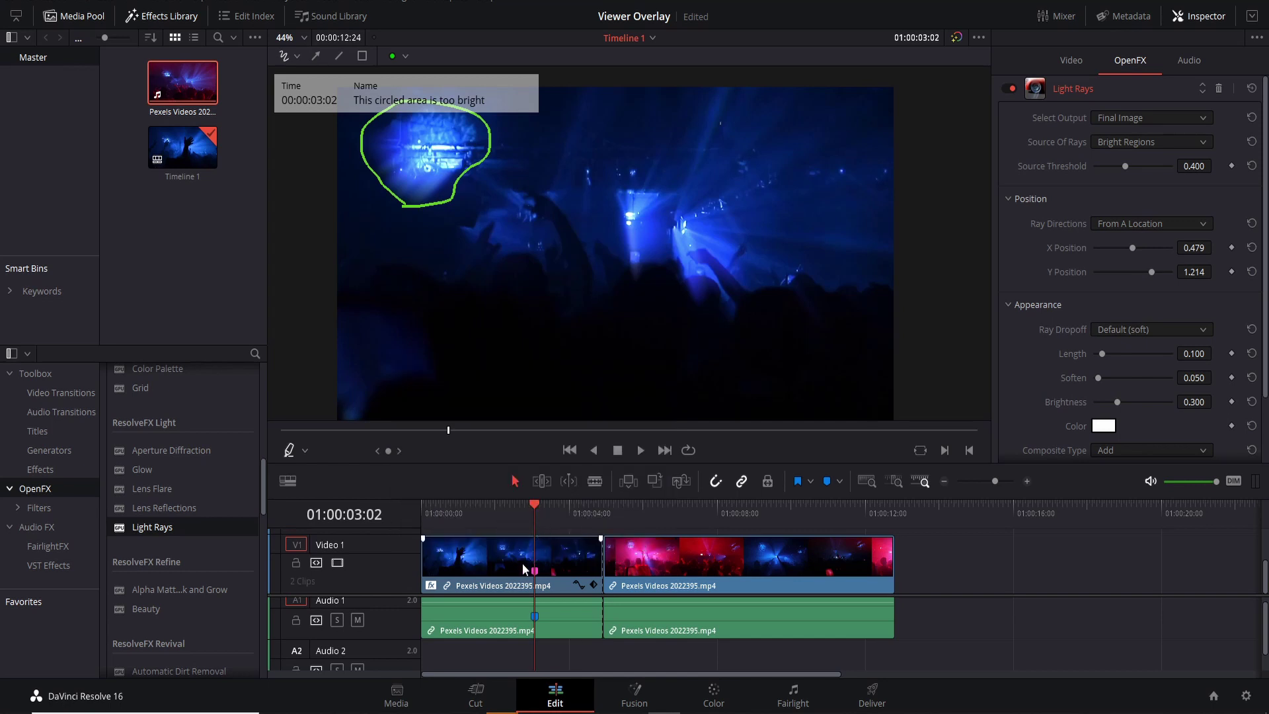
Rename Marker 1 on the Video 1 clip as "The circled area is too bright" and colour it pink.
{"action": "mouse_move", "coordinate": [533, 572]}
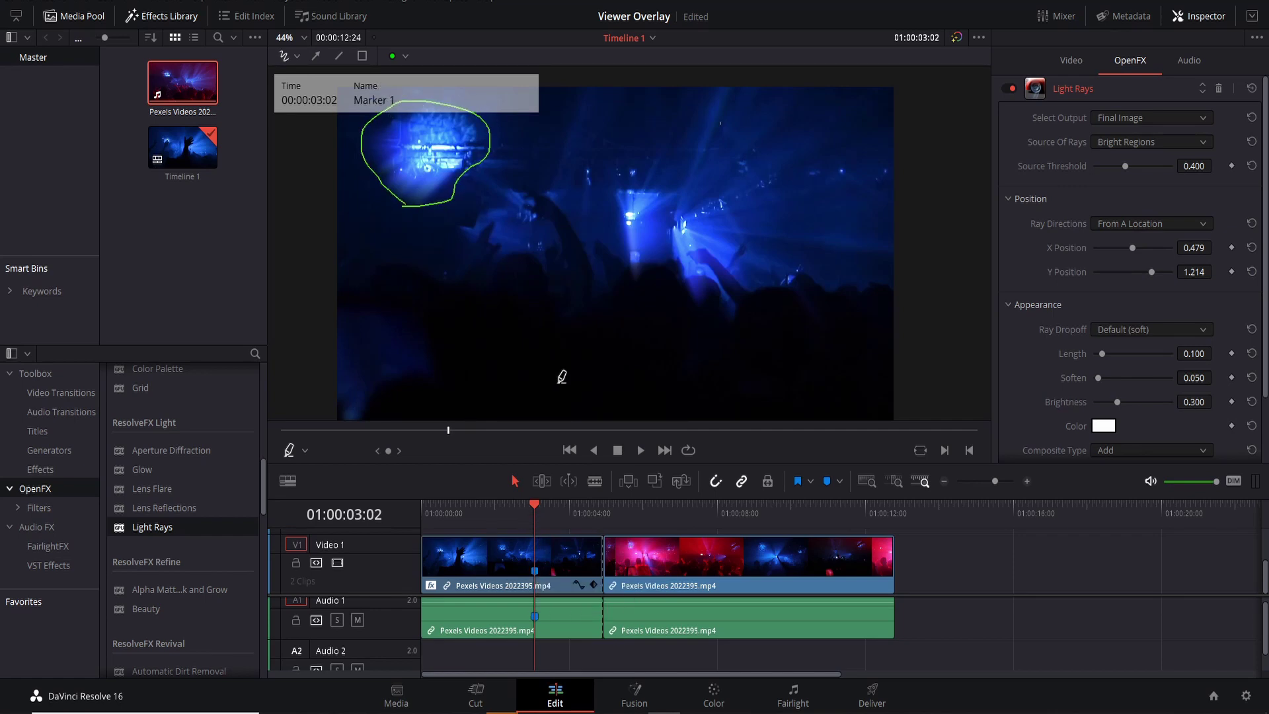
{"action": "double_click", "coordinate": [535, 571]}
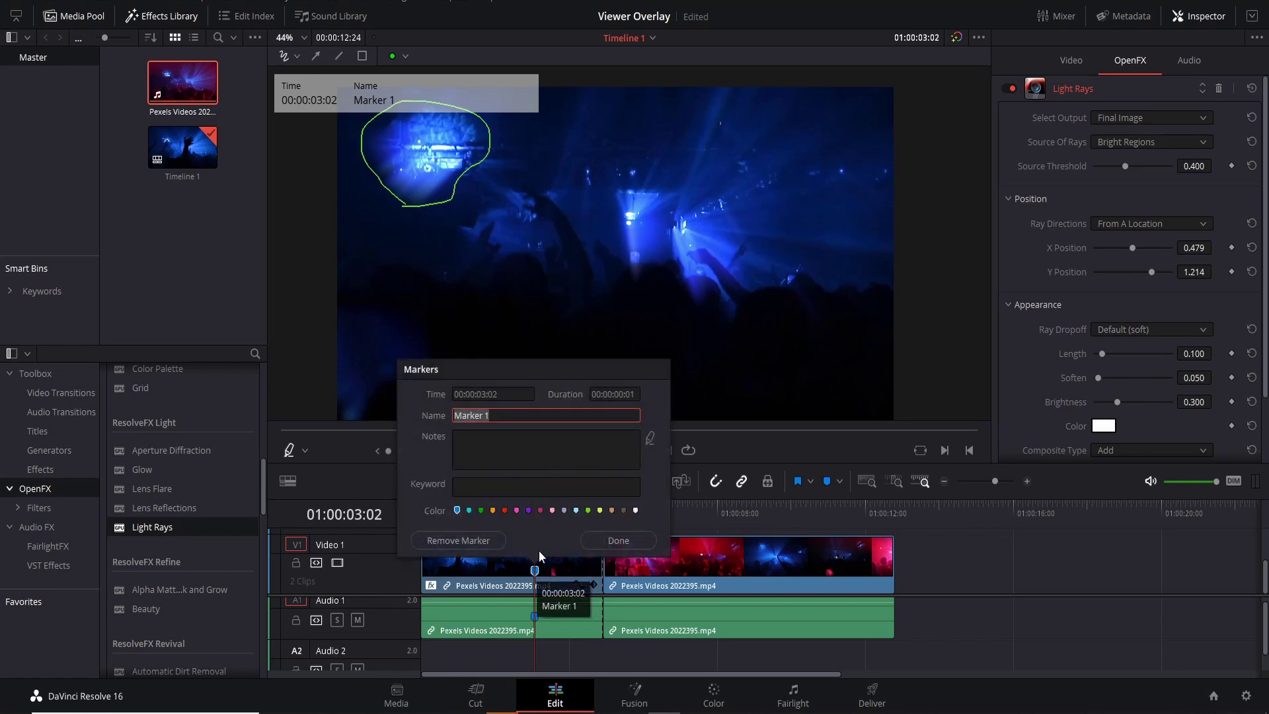
{"action": "type", "text": "The circled area is too bright"}
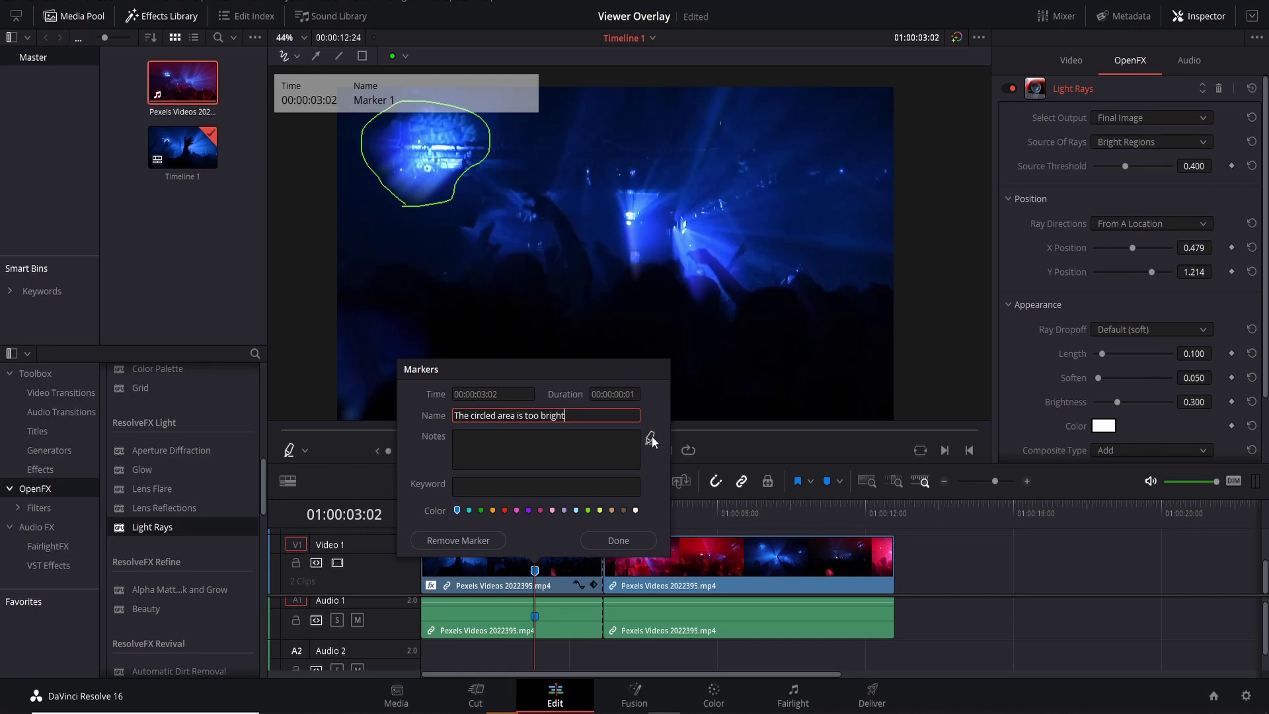
{"action": "left_click", "coordinate": [516, 510]}
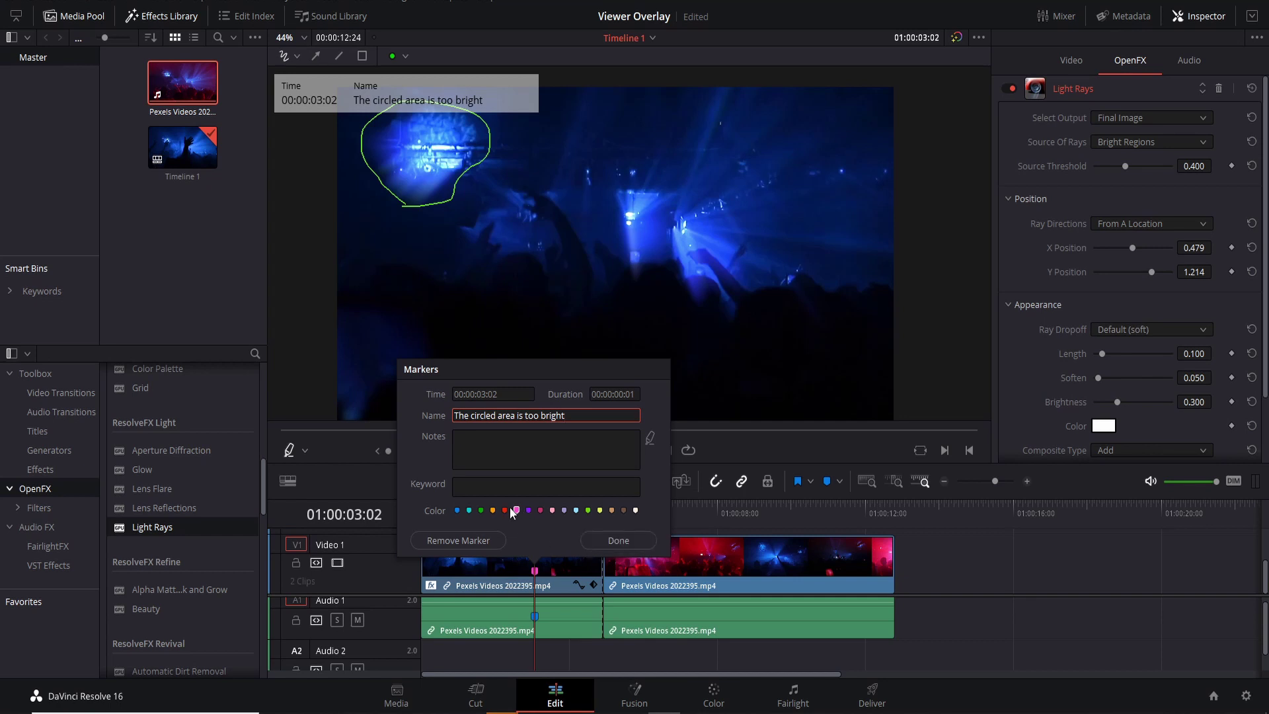
{"action": "left_click", "coordinate": [618, 540]}
Move the playhead to 01:00:01:15 and back to 01:00:03:02, and review the pink marker's name and notes.
{"action": "left_click", "coordinate": [476, 510]}
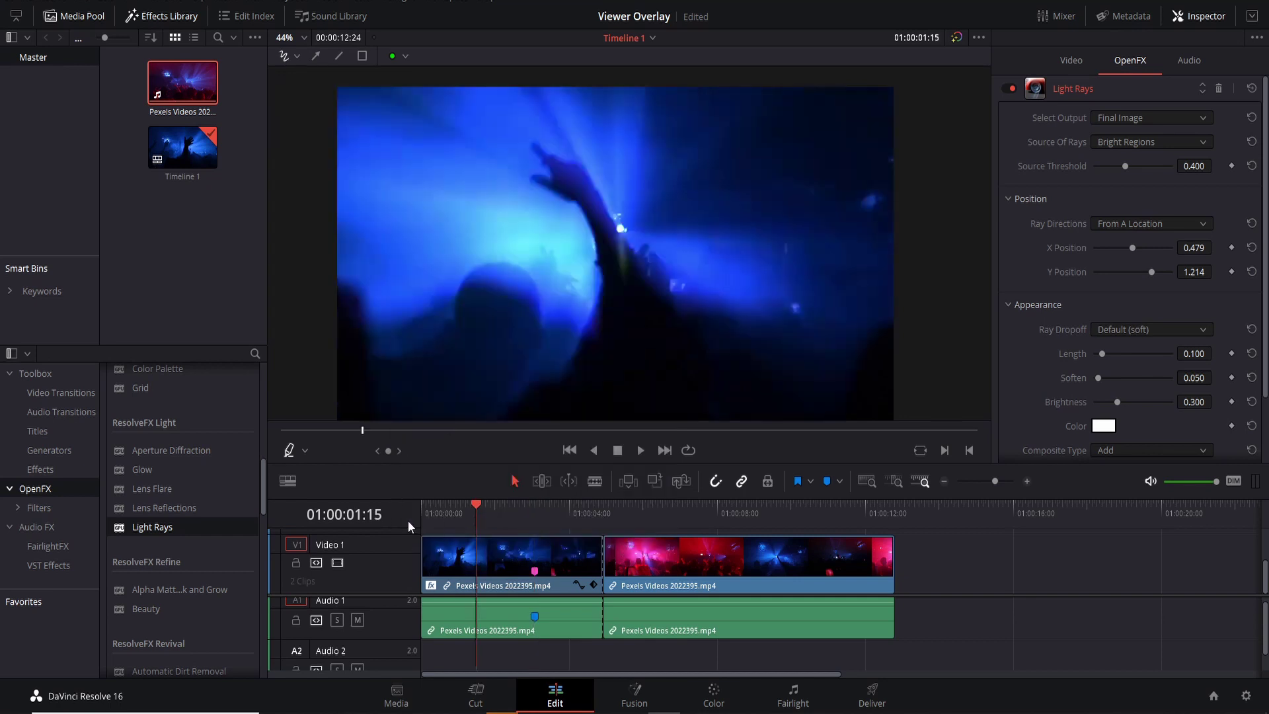
{"action": "mouse_move", "coordinate": [534, 515]}
{"action": "left_mouse_down"}
{"action": "mouse_move", "coordinate": [665, 517]}
{"action": "mouse_move", "coordinate": [502, 519]}
{"action": "mouse_move", "coordinate": [532, 515]}
{"action": "left_mouse_up"}
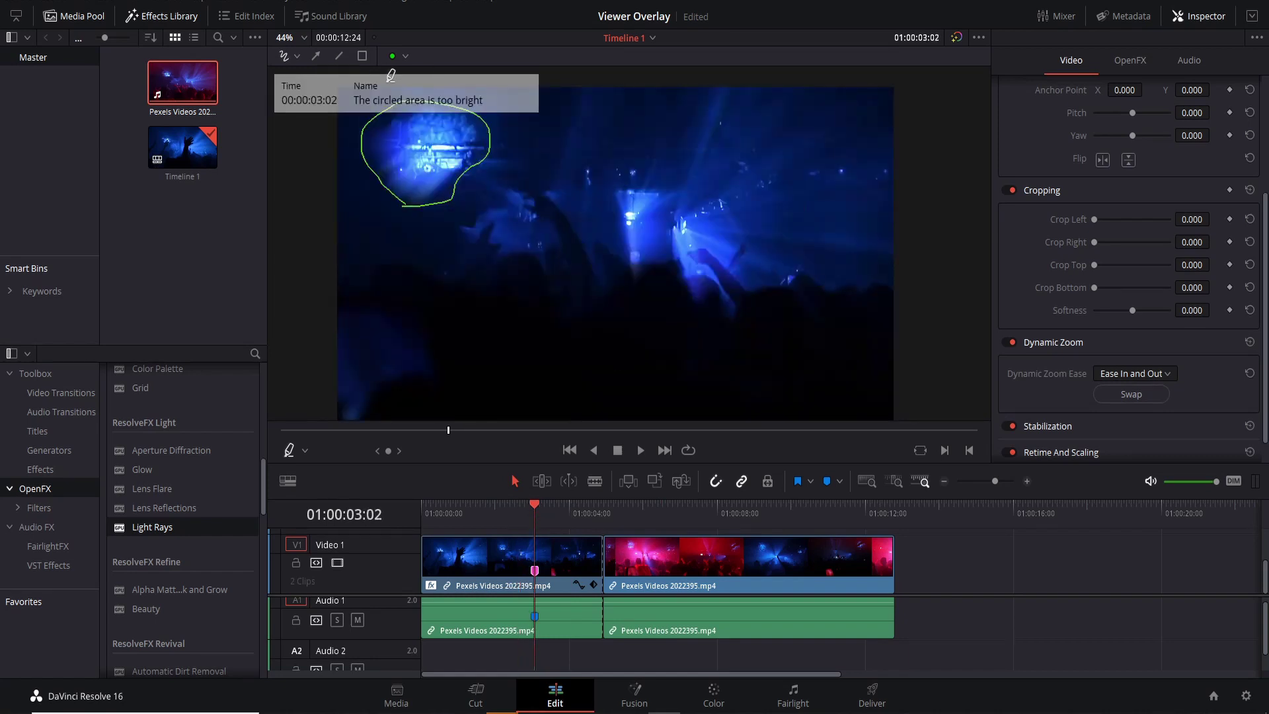
{"action": "double_click", "coordinate": [535, 570]}
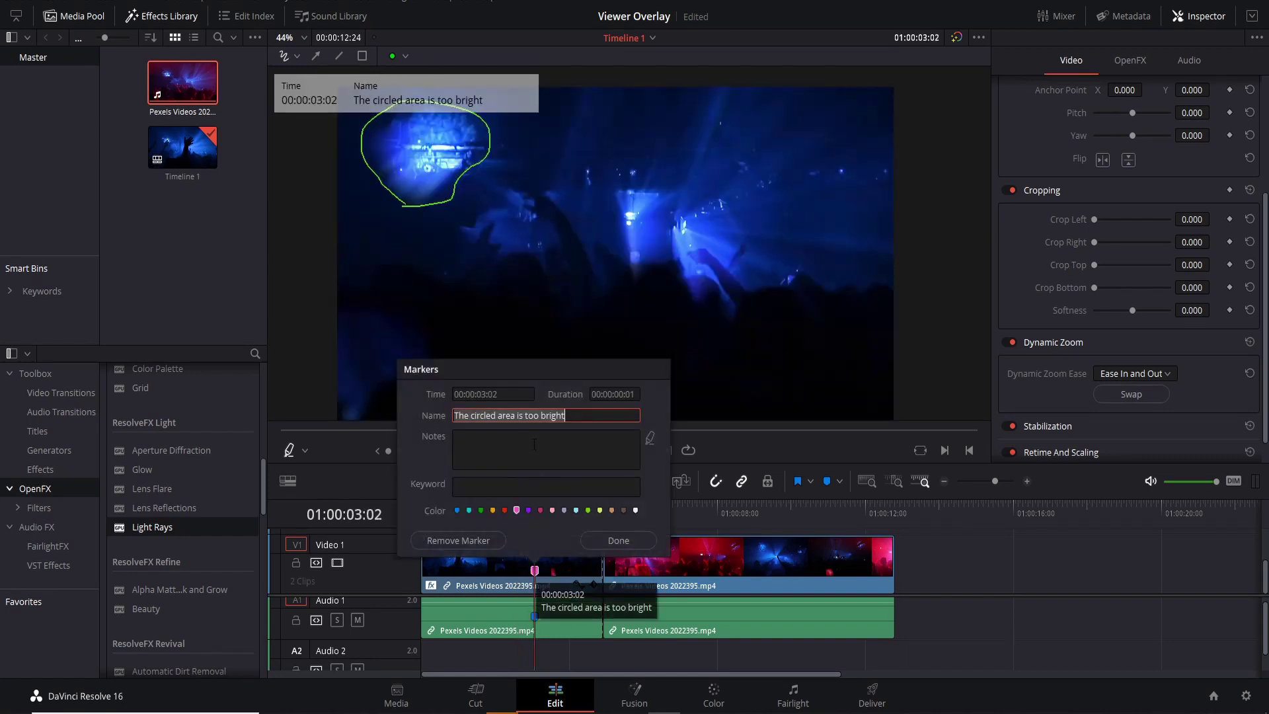
{"action": "left_click_drag", "start_coordinate": [601, 416], "coordinate": [430, 428]}
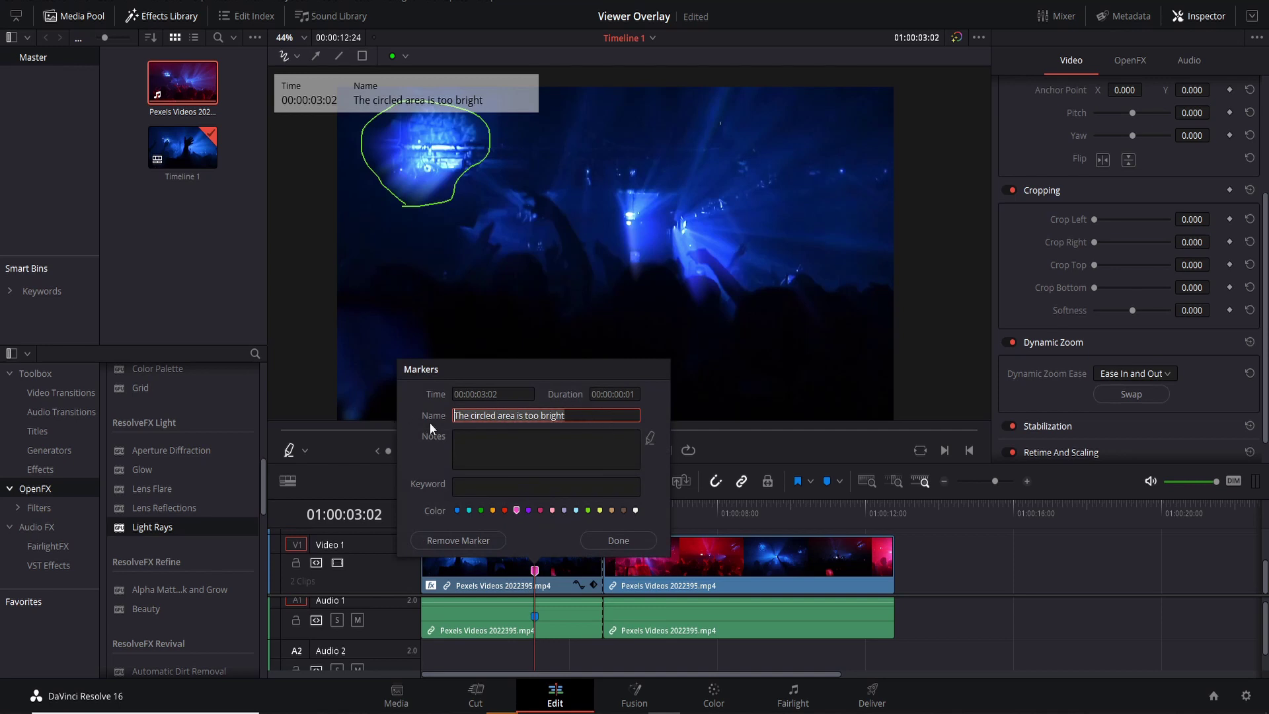
{"action": "left_click", "coordinate": [612, 451]}
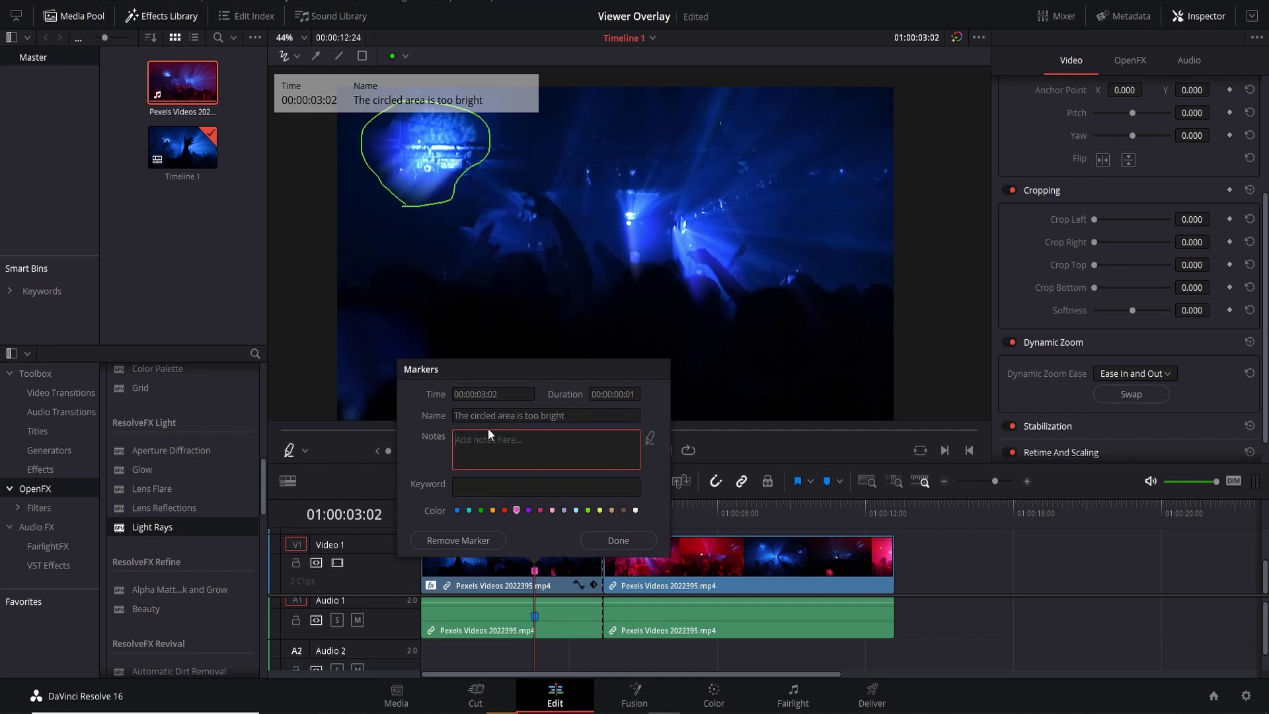
{"action": "key", "text": "Escape"}
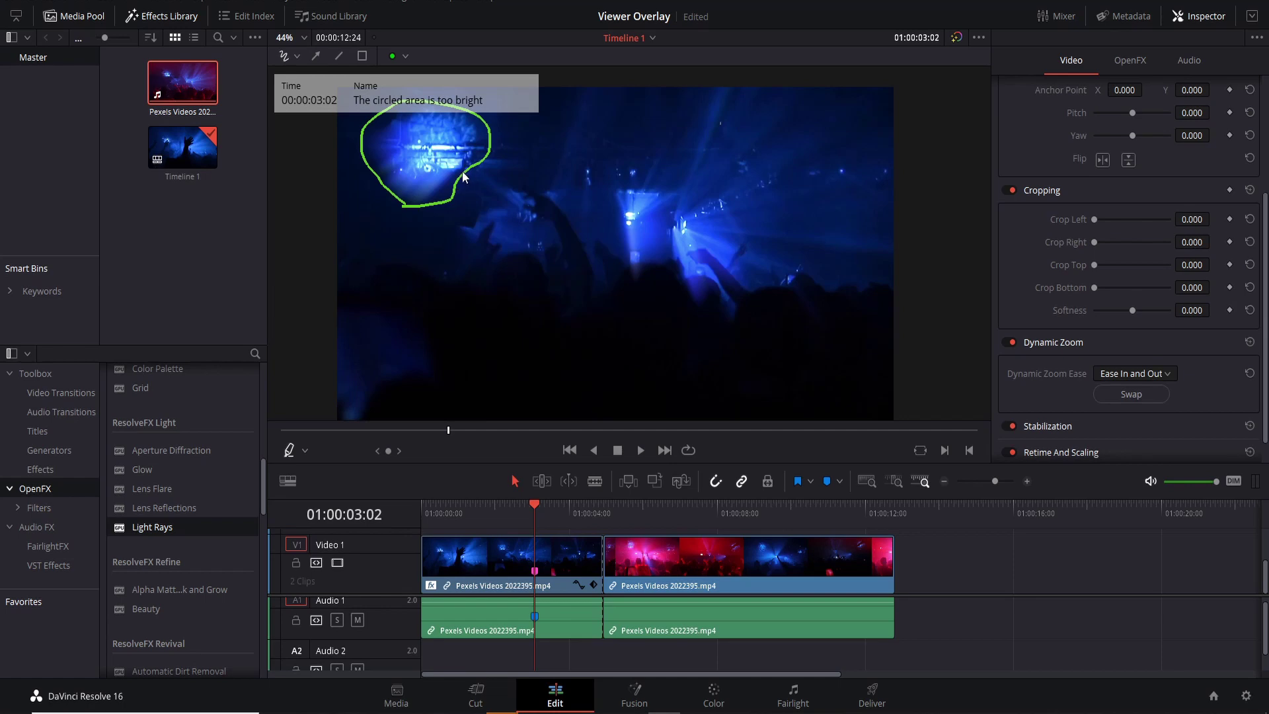
Nudge the green loop slightly left and down, and draw a green arrow from the dark crowd up to the right past the central lights.
{"action": "mouse_move", "coordinate": [461, 172]}
{"action": "left_mouse_down"}
{"action": "mouse_move", "coordinate": [471, 189]}
{"action": "mouse_move", "coordinate": [466, 160]}
{"action": "mouse_move", "coordinate": [458, 174]}
{"action": "left_mouse_up"}
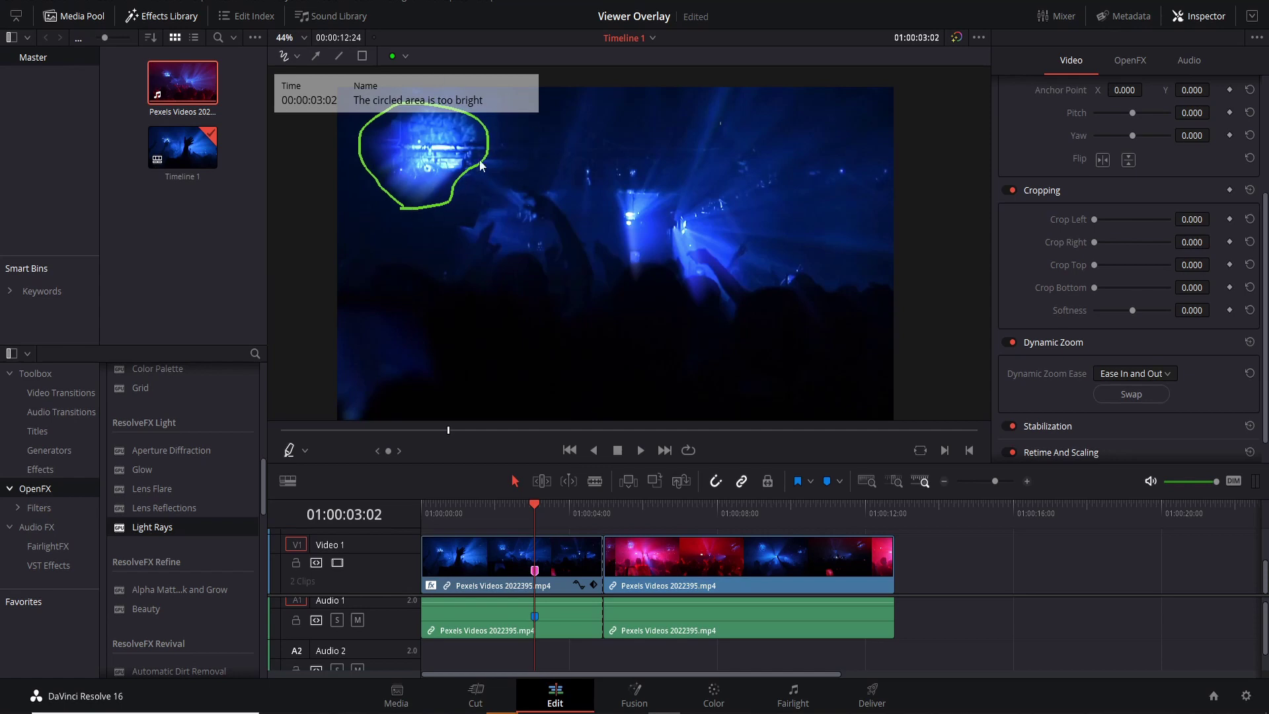
{"action": "mouse_move", "coordinate": [490, 138]}
{"action": "left_mouse_down"}
{"action": "mouse_move", "coordinate": [544, 183]}
{"action": "mouse_move", "coordinate": [540, 123]}
{"action": "mouse_move", "coordinate": [489, 139]}
{"action": "left_mouse_up"}
{"action": "left_click", "coordinate": [317, 57]}
{"action": "mouse_move", "coordinate": [507, 323]}
{"action": "left_mouse_down"}
{"action": "mouse_move", "coordinate": [771, 249]}
{"action": "mouse_move", "coordinate": [735, 175]}
{"action": "left_mouse_up"}
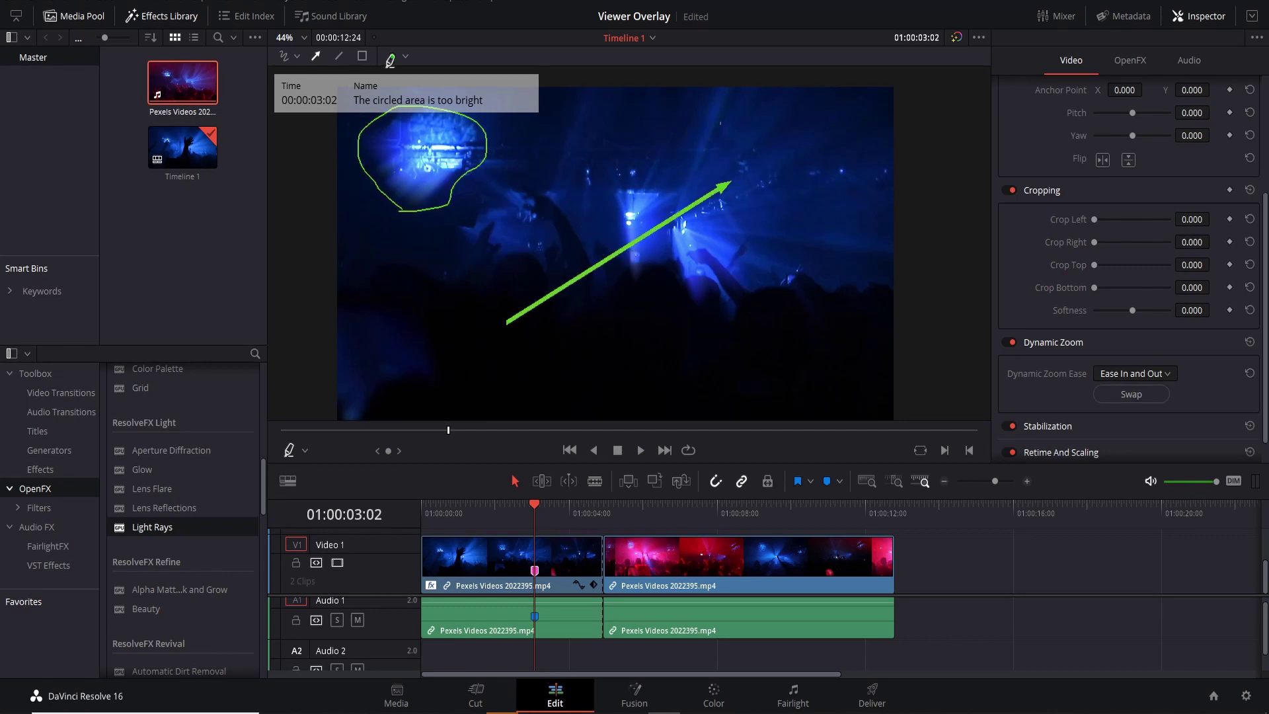
Recolour the freehand loop around the bright light orange and the arrow blue.
{"action": "left_click", "coordinate": [490, 173]}
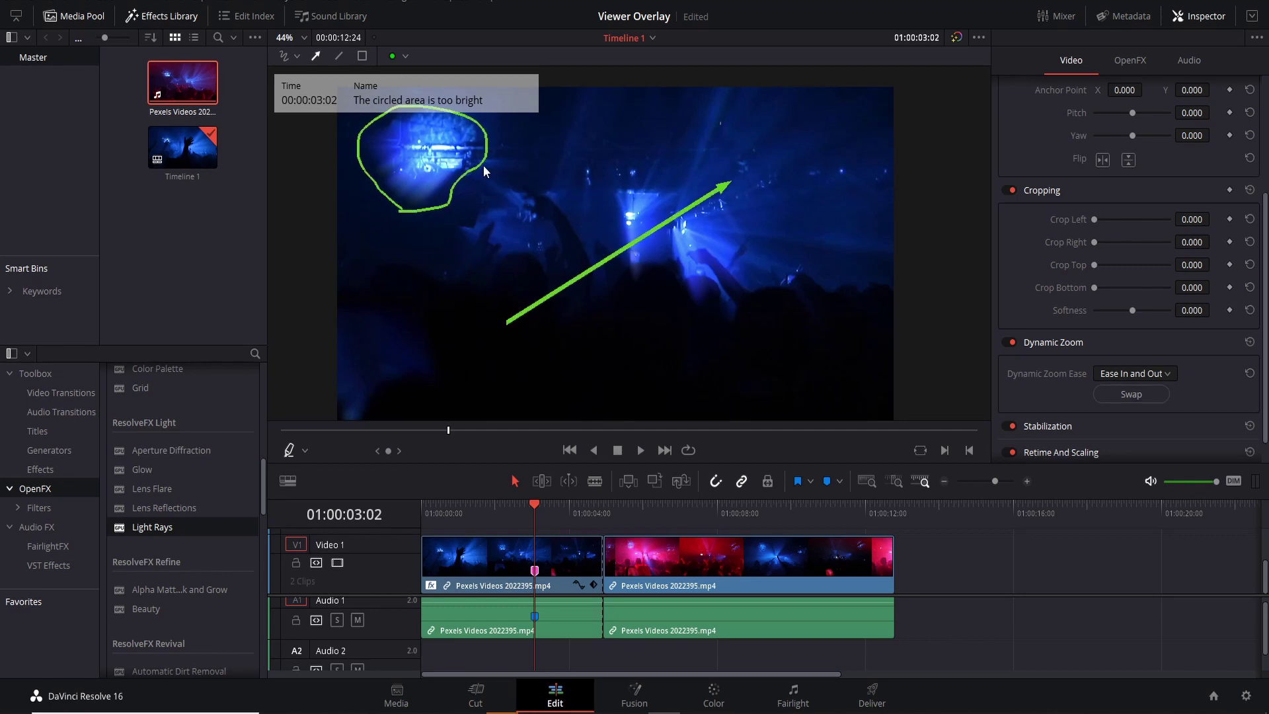
{"action": "left_click", "coordinate": [405, 56]}
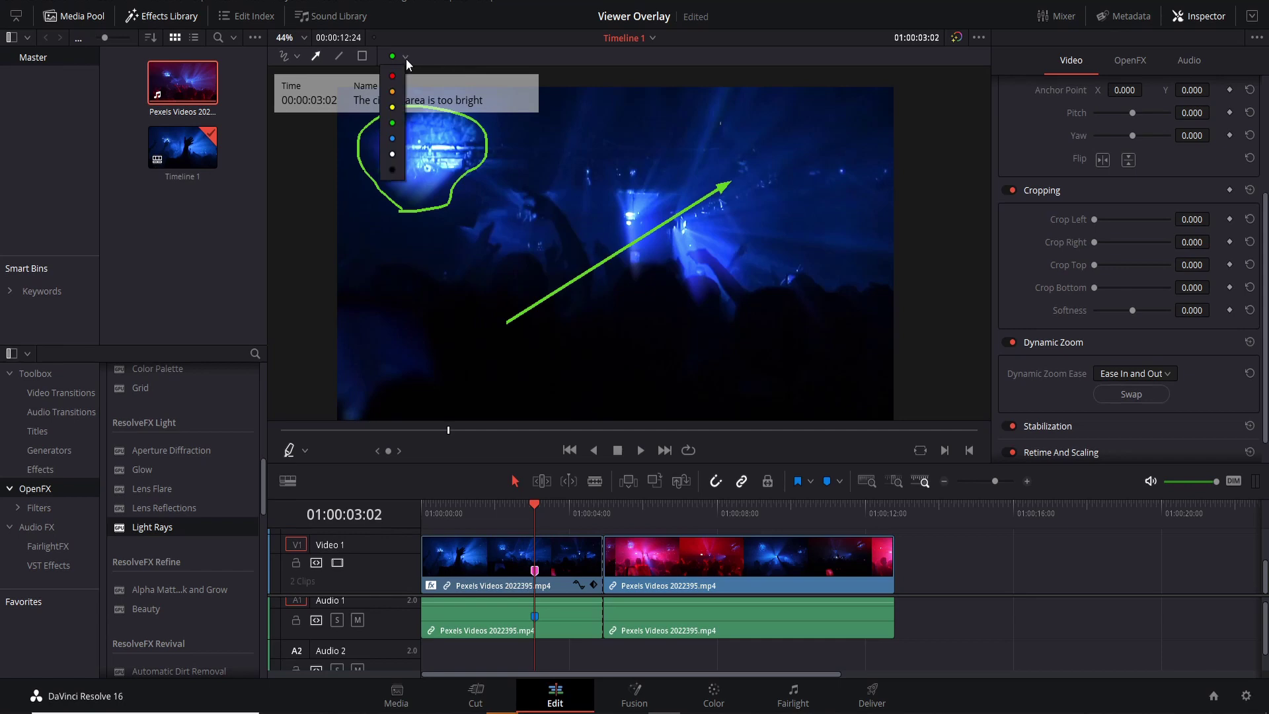
{"action": "left_click", "coordinate": [392, 91]}
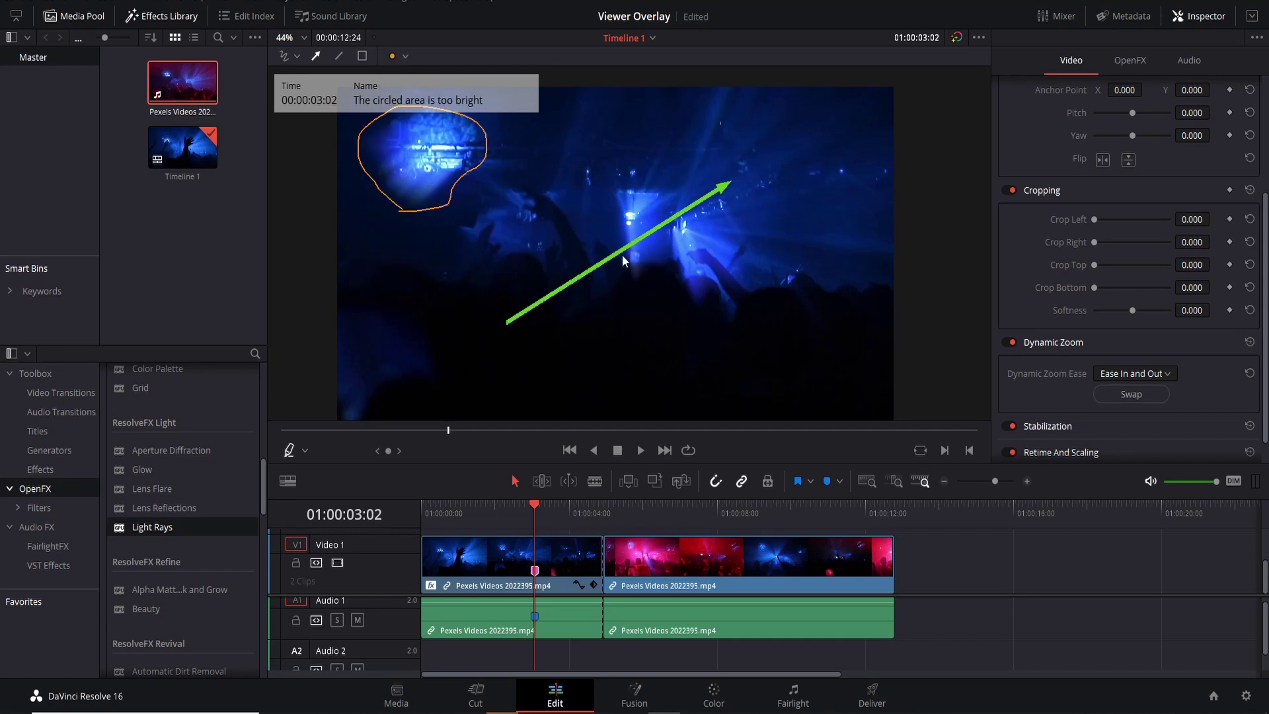
{"action": "left_click", "coordinate": [406, 57]}
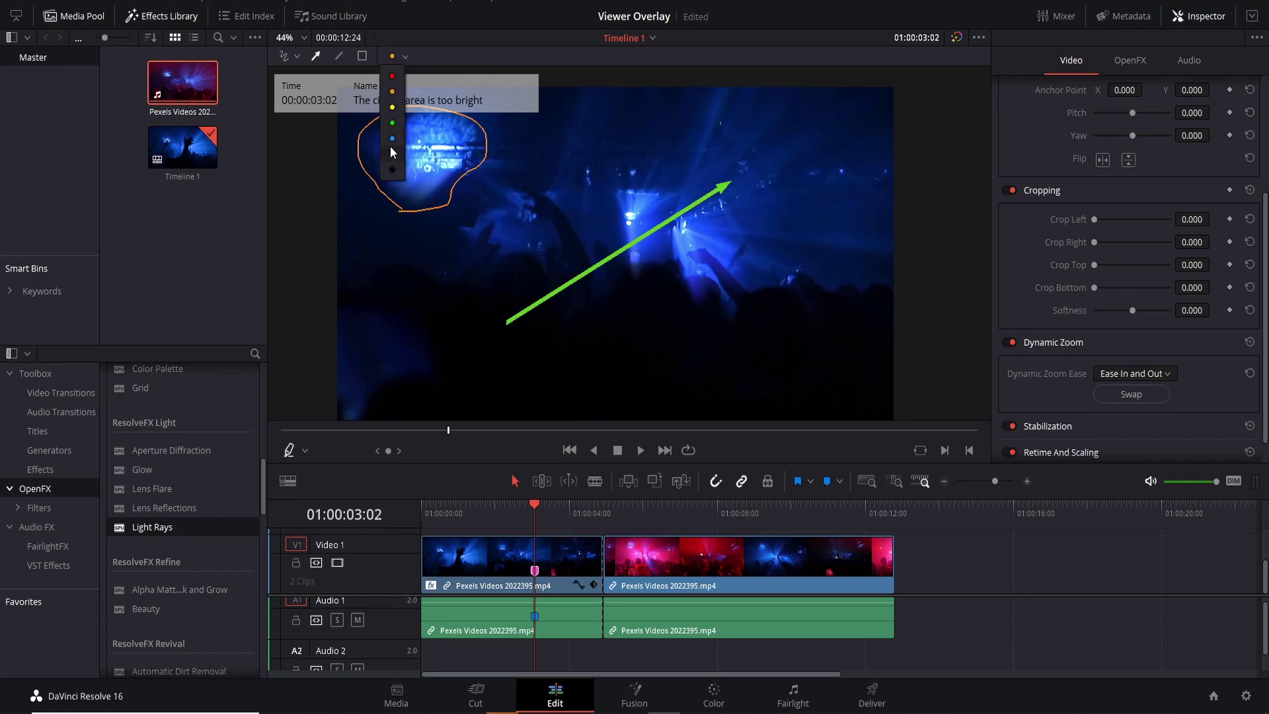
{"action": "left_click", "coordinate": [392, 138]}
Select the orange loop and set the freehand drawing line to the thickest stroke.
{"action": "left_click", "coordinate": [485, 171]}
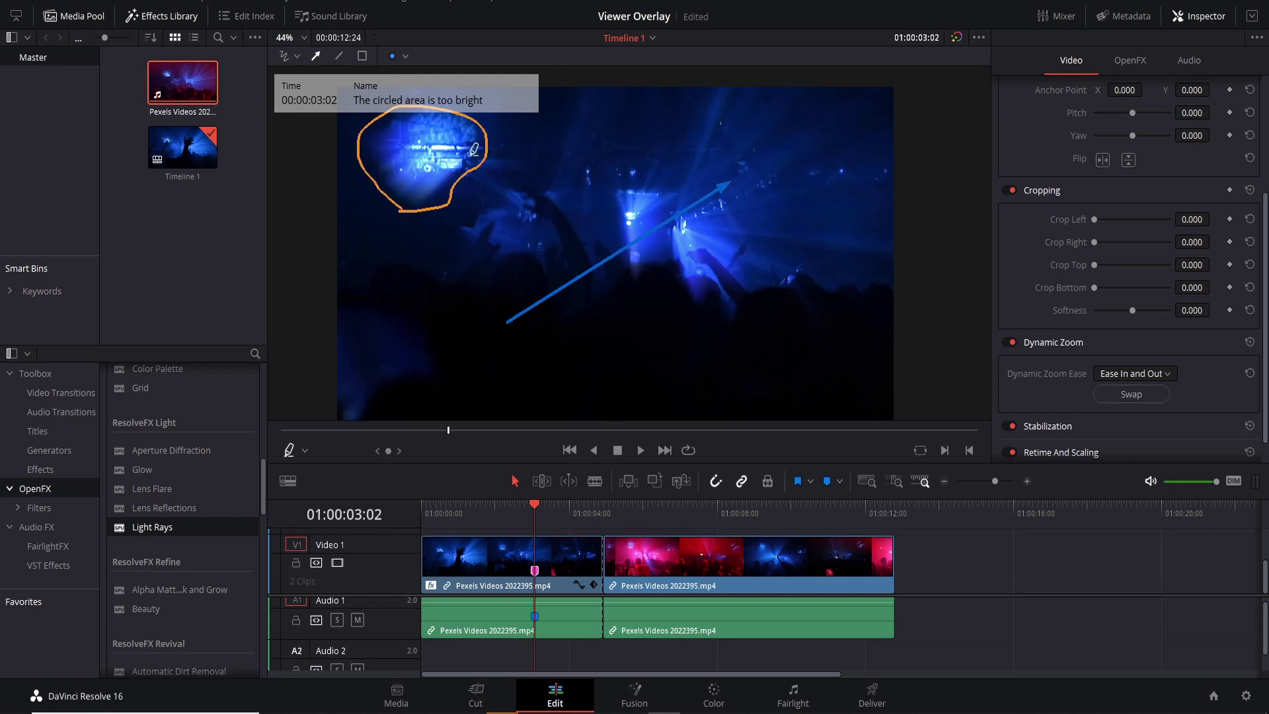
{"action": "left_click", "coordinate": [299, 59]}
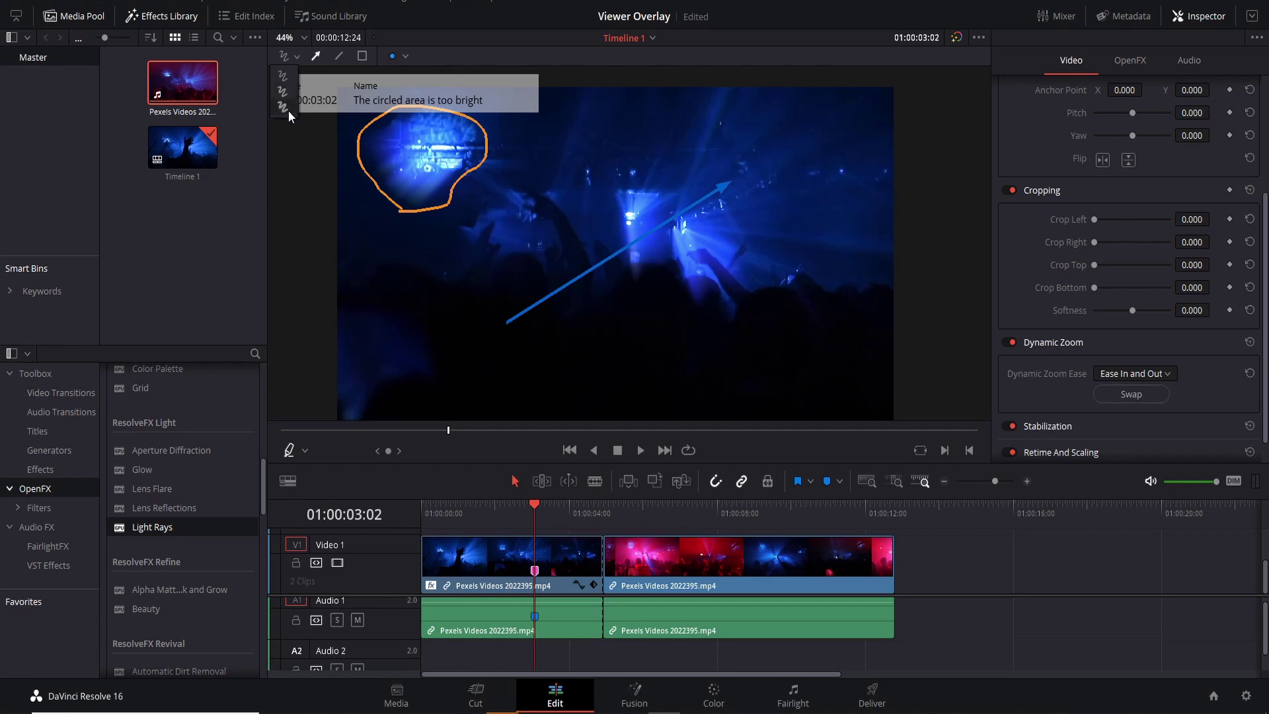
{"action": "left_click", "coordinate": [287, 108]}
{"action": "left_click", "coordinate": [283, 108]}
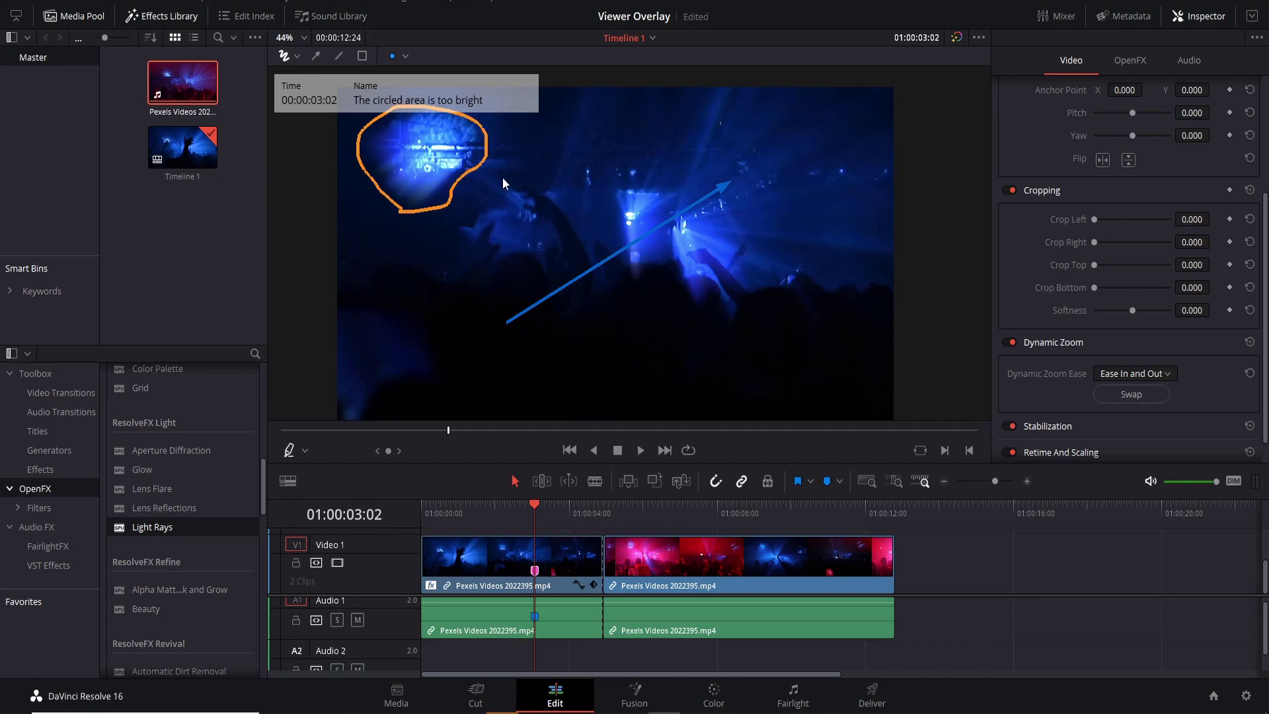
Draw a large freehand loop around the arrow and central lights, and recolour it yellow.
{"action": "mouse_move", "coordinate": [522, 217]}
{"action": "left_mouse_down"}
{"action": "mouse_move", "coordinate": [598, 131]}
{"action": "mouse_move", "coordinate": [716, 125]}
{"action": "mouse_move", "coordinate": [817, 151]}
{"action": "mouse_move", "coordinate": [795, 312]}
{"action": "mouse_move", "coordinate": [586, 359]}
{"action": "mouse_move", "coordinate": [445, 270]}
{"action": "mouse_move", "coordinate": [575, 169]}
{"action": "left_mouse_up"}
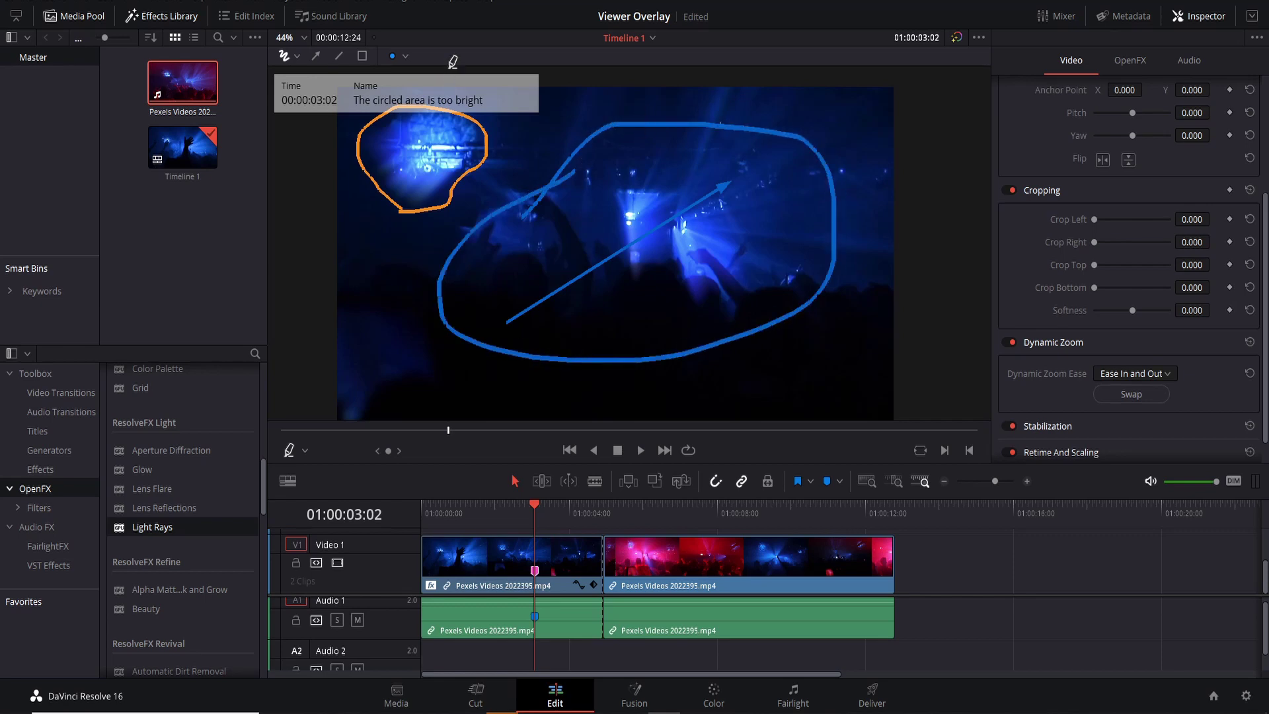
{"action": "left_click", "coordinate": [404, 56]}
{"action": "left_click", "coordinate": [392, 108]}
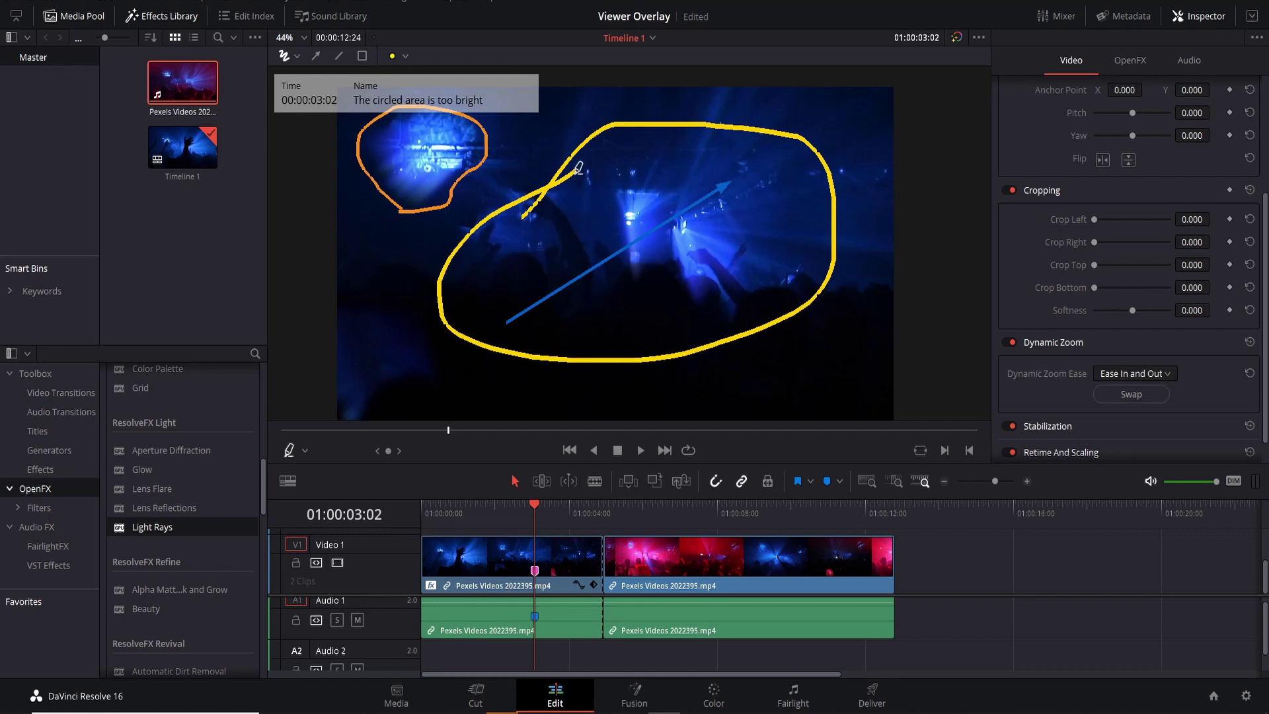
Handwrite "Hello" and a person's first name in yellow inside the large loop.
{"action": "mouse_move", "coordinate": [565, 190]}
{"action": "left_mouse_down"}
{"action": "mouse_move", "coordinate": [557, 244]}
{"action": "mouse_move", "coordinate": [590, 217]}
{"action": "mouse_move", "coordinate": [584, 243]}
{"action": "mouse_move", "coordinate": [602, 226]}
{"action": "mouse_move", "coordinate": [607, 246]}
{"action": "left_mouse_up"}
{"action": "mouse_move", "coordinate": [629, 189]}
{"action": "left_mouse_down"}
{"action": "mouse_move", "coordinate": [625, 246]}
{"action": "mouse_move", "coordinate": [679, 230]}
{"action": "left_mouse_up"}
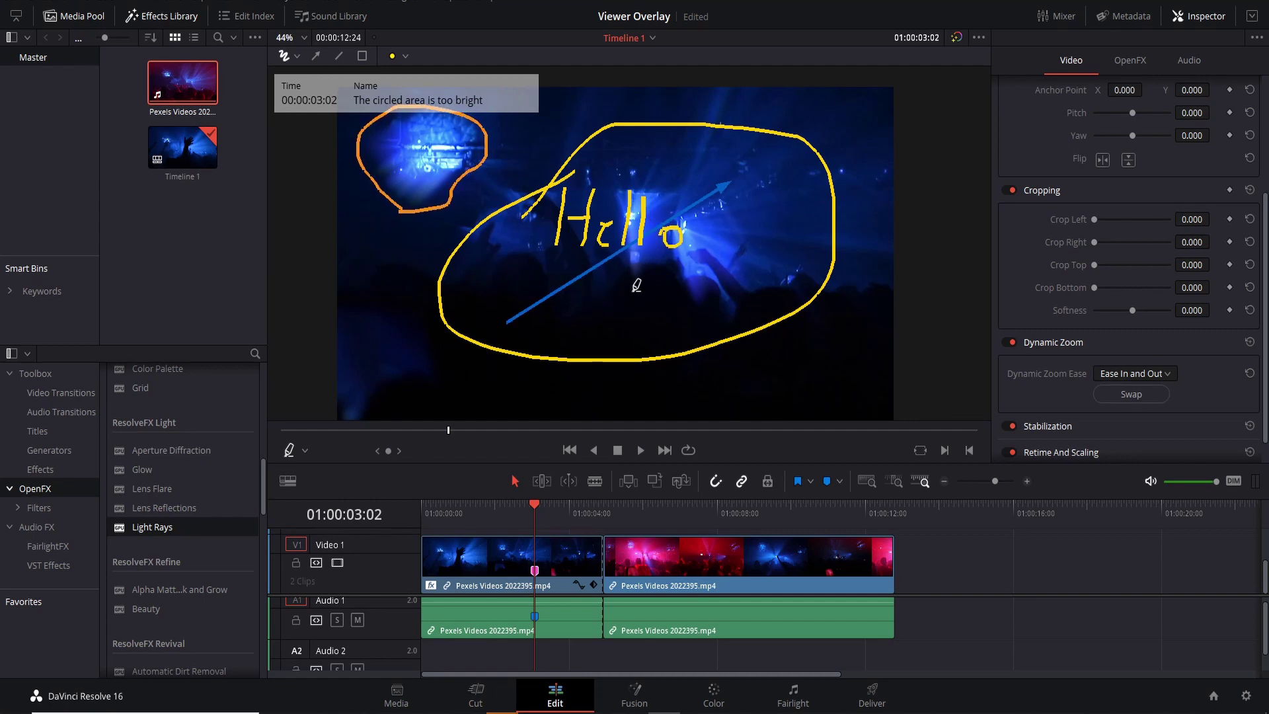
{"action": "mouse_move", "coordinate": [625, 278]}
{"action": "left_mouse_down"}
{"action": "mouse_move", "coordinate": [606, 325]}
{"action": "mouse_move", "coordinate": [641, 299]}
{"action": "mouse_move", "coordinate": [669, 327]}
{"action": "mouse_move", "coordinate": [711, 317]}
{"action": "mouse_move", "coordinate": [735, 293]}
{"action": "mouse_move", "coordinate": [727, 322]}
{"action": "mouse_move", "coordinate": [775, 281]}
{"action": "left_mouse_up"}
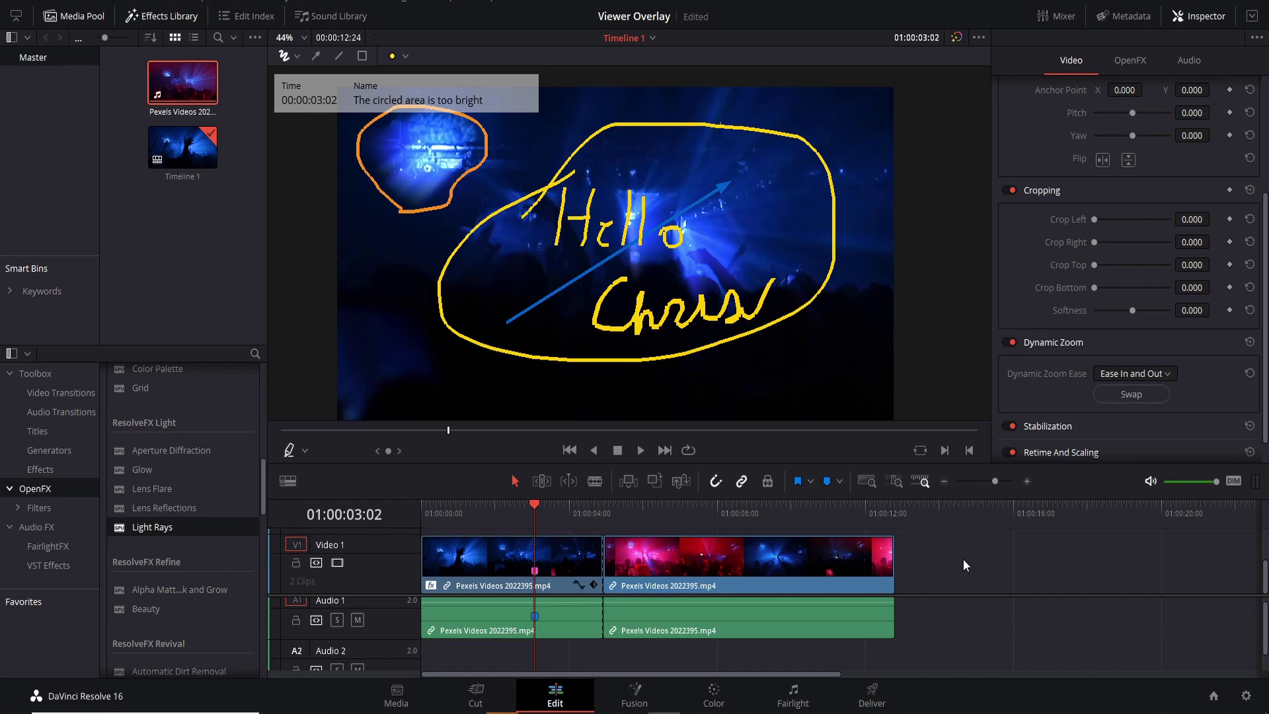
Open the Cut page and show the clip's Transform controls in an enlarged viewer.
{"action": "left_click", "coordinate": [304, 451]}
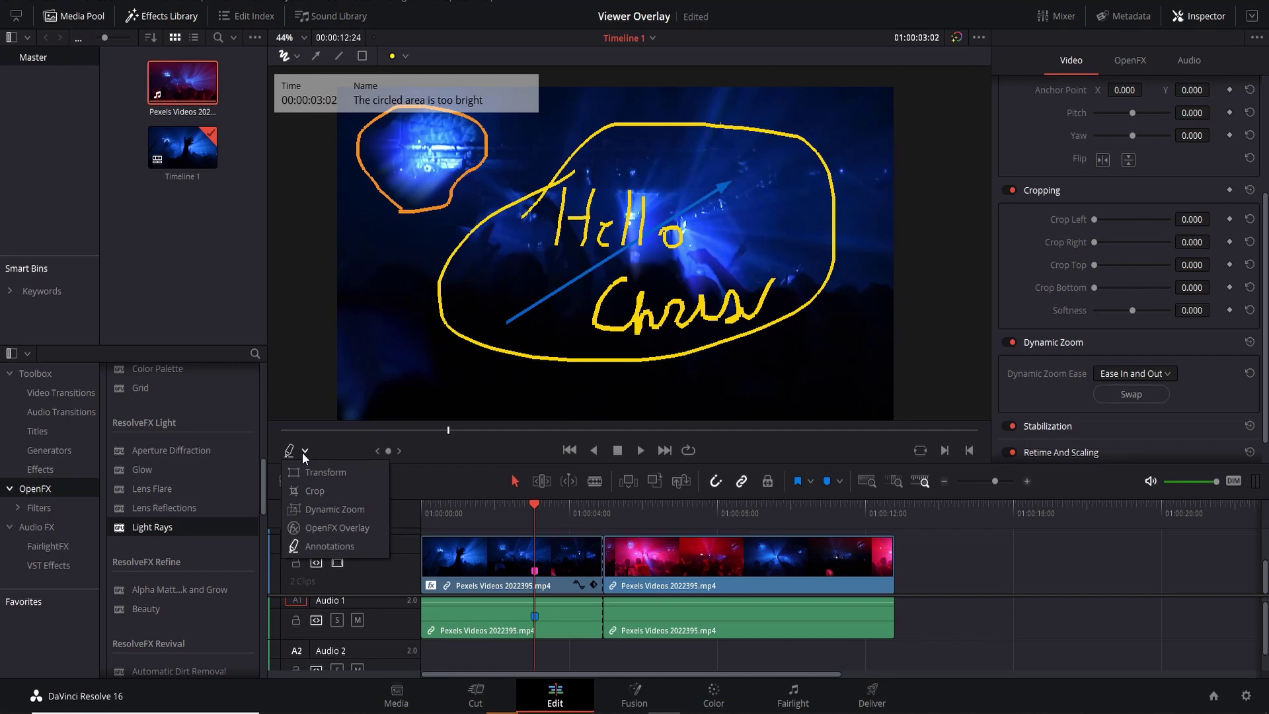
{"action": "left_click", "coordinate": [303, 452]}
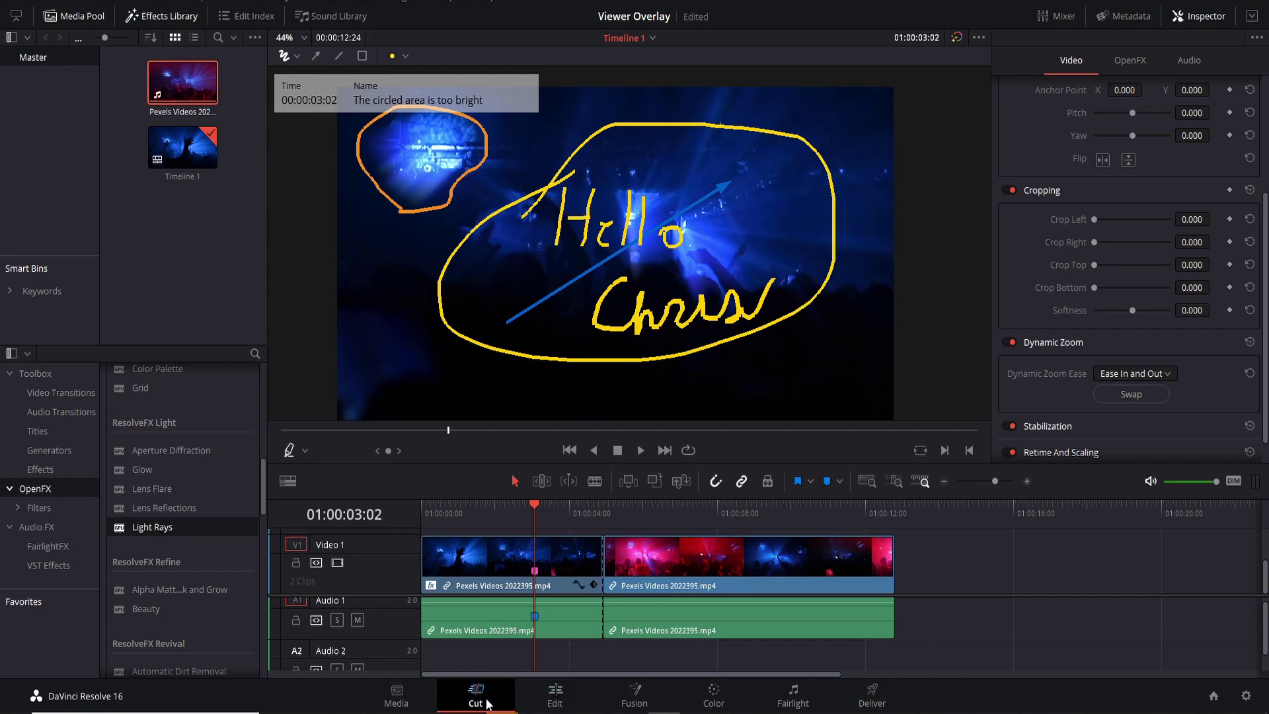
{"action": "left_click", "coordinate": [476, 694]}
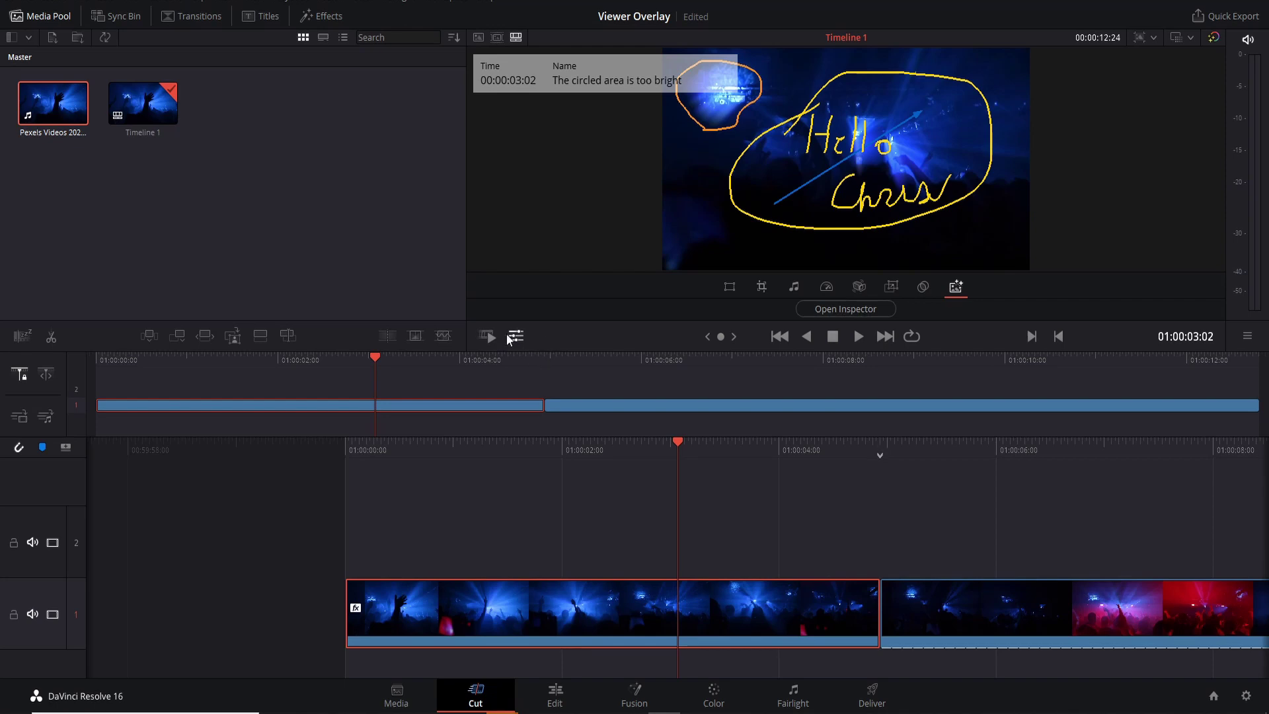
{"action": "left_click", "coordinate": [729, 288]}
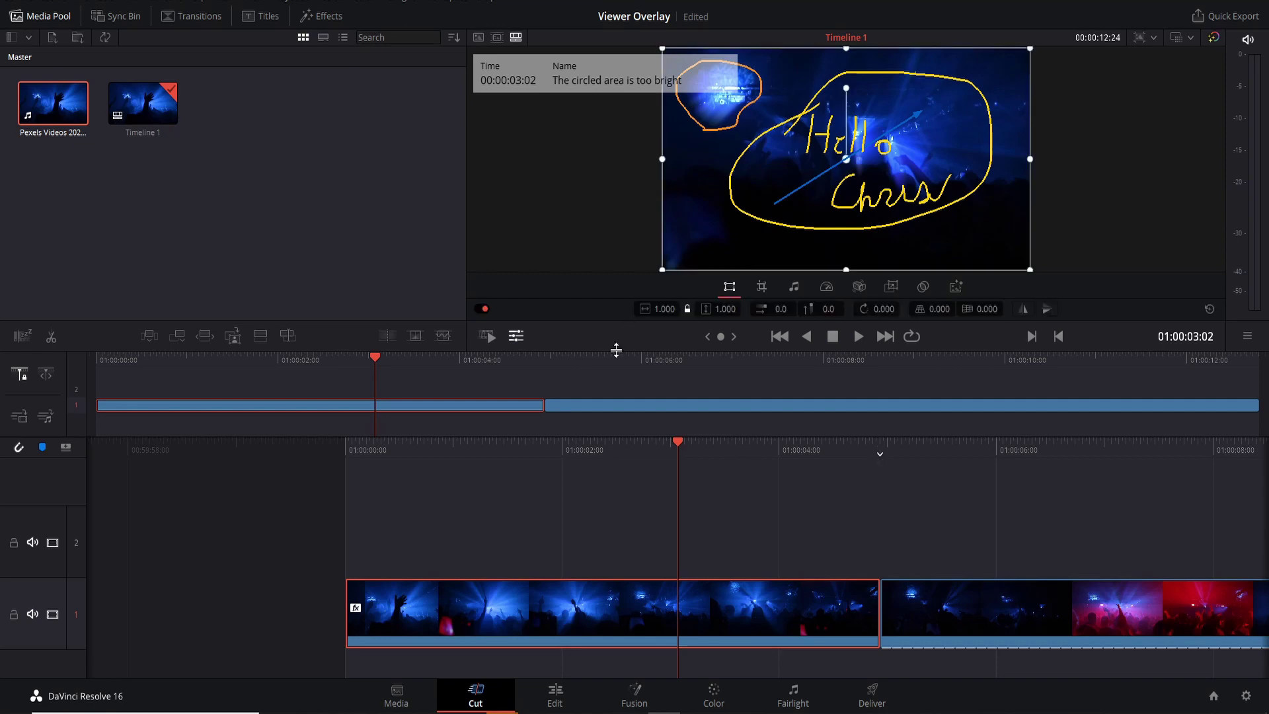
{"action": "left_click_drag", "start_coordinate": [616, 350], "coordinate": [616, 442]}
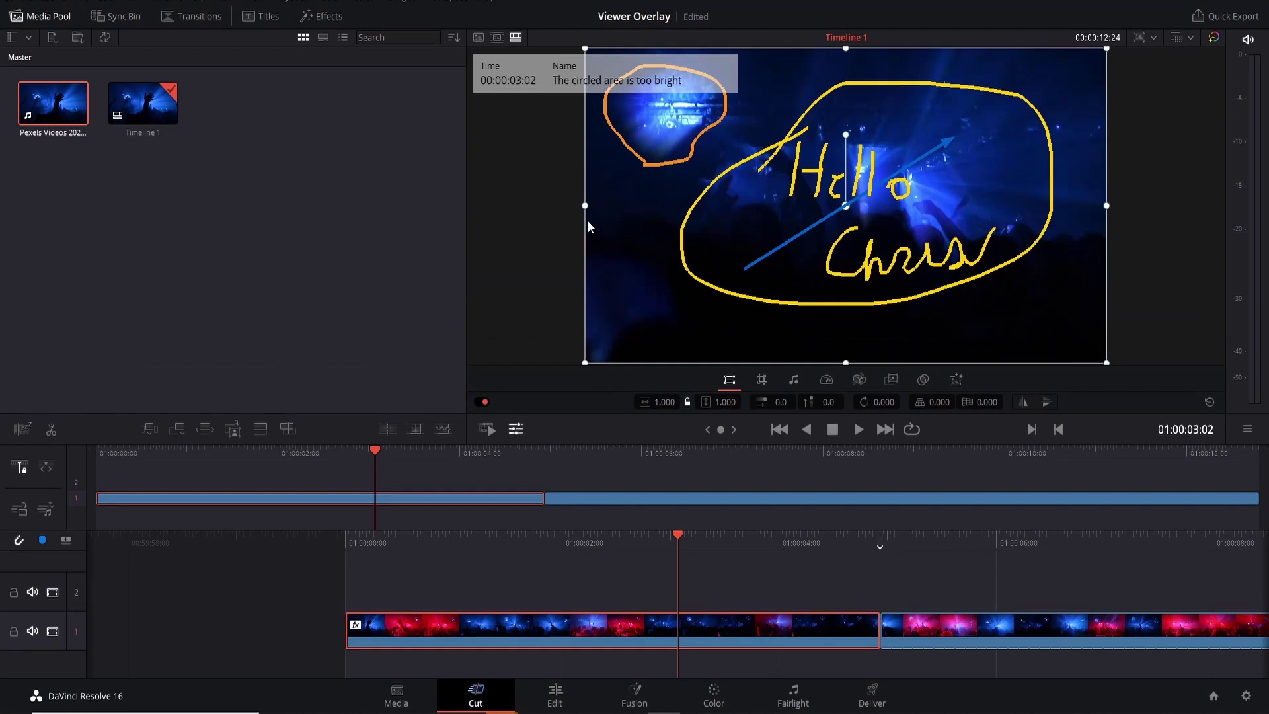
Narrow the clip to a horizontal zoom of 0.987 with its transform handles, and switch the viewer controls to Crop.
{"action": "mouse_move", "coordinate": [585, 205]}
{"action": "left_mouse_down"}
{"action": "mouse_move", "coordinate": [784, 208]}
{"action": "mouse_move", "coordinate": [589, 216]}
{"action": "left_mouse_up"}
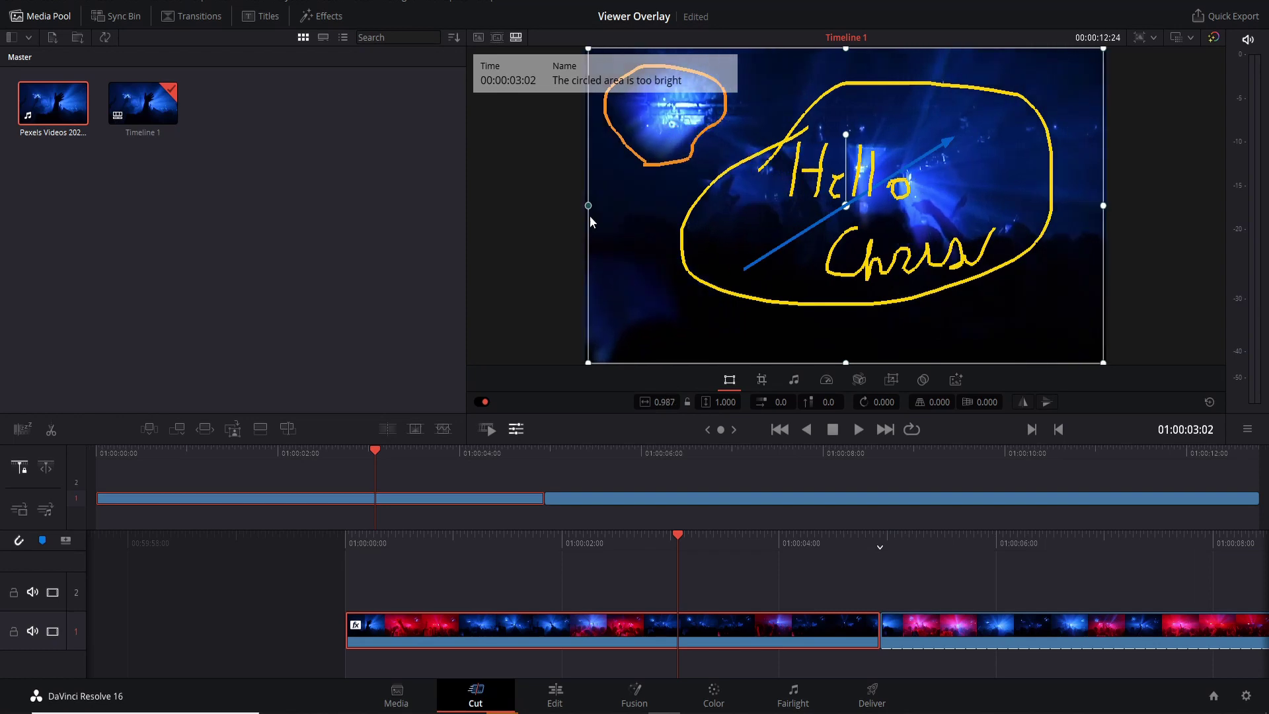
{"action": "left_click_drag", "start_coordinate": [844, 140], "coordinate": [848, 168]}
{"action": "left_click", "coordinate": [760, 384]}
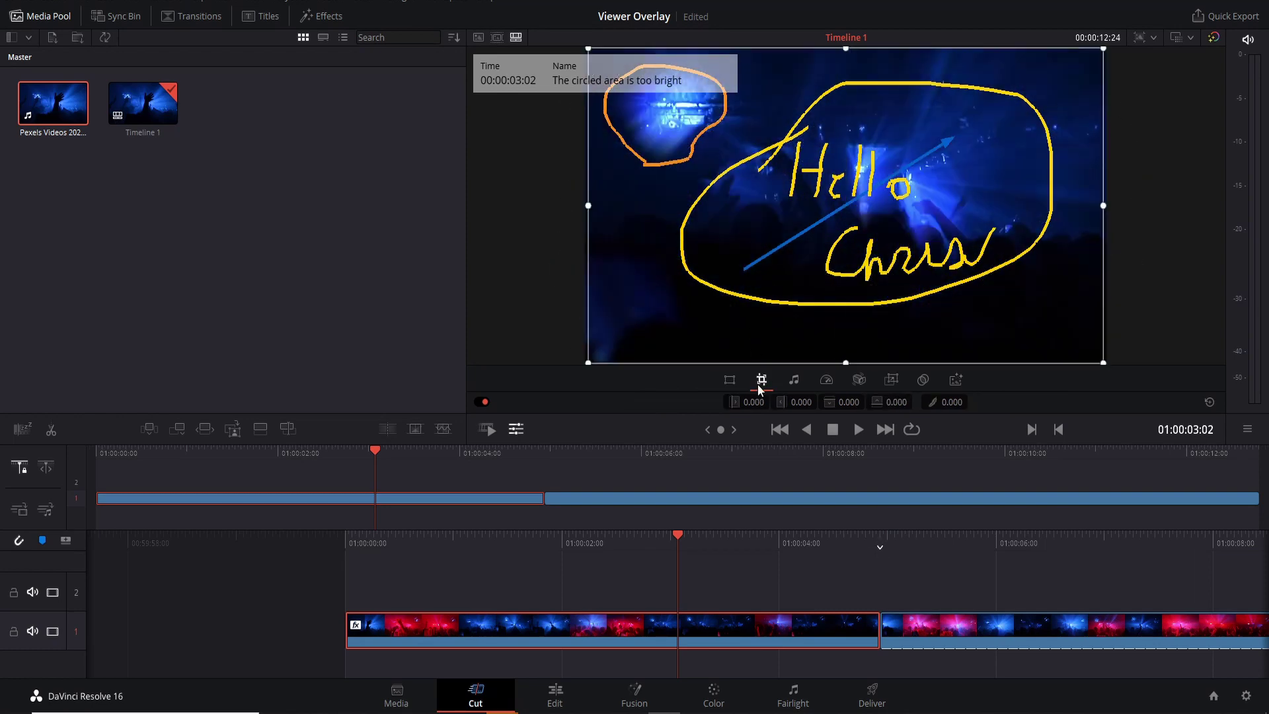
Crop the clip's left edge by 12.18 and set the crop softness to 20.60.
{"action": "left_click_drag", "start_coordinate": [589, 205], "coordinate": [694, 245]}
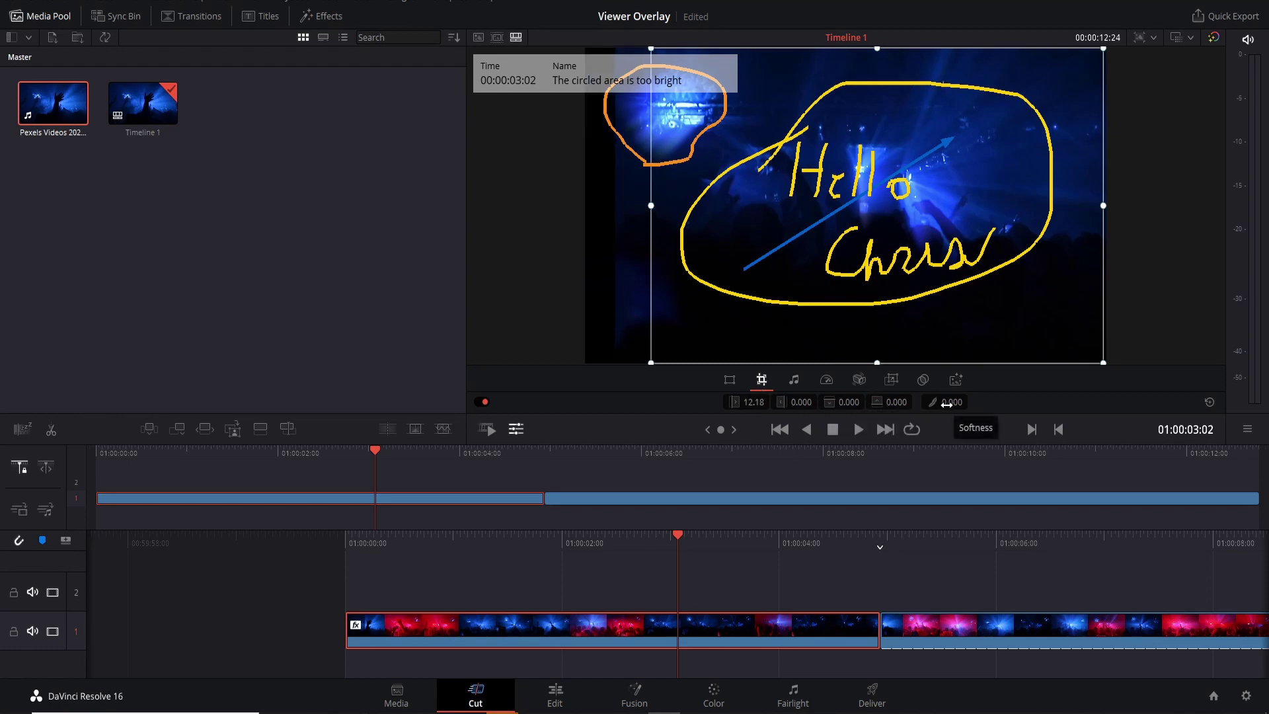
{"action": "left_click_drag", "start_coordinate": [963, 415], "coordinate": [1089, 416]}
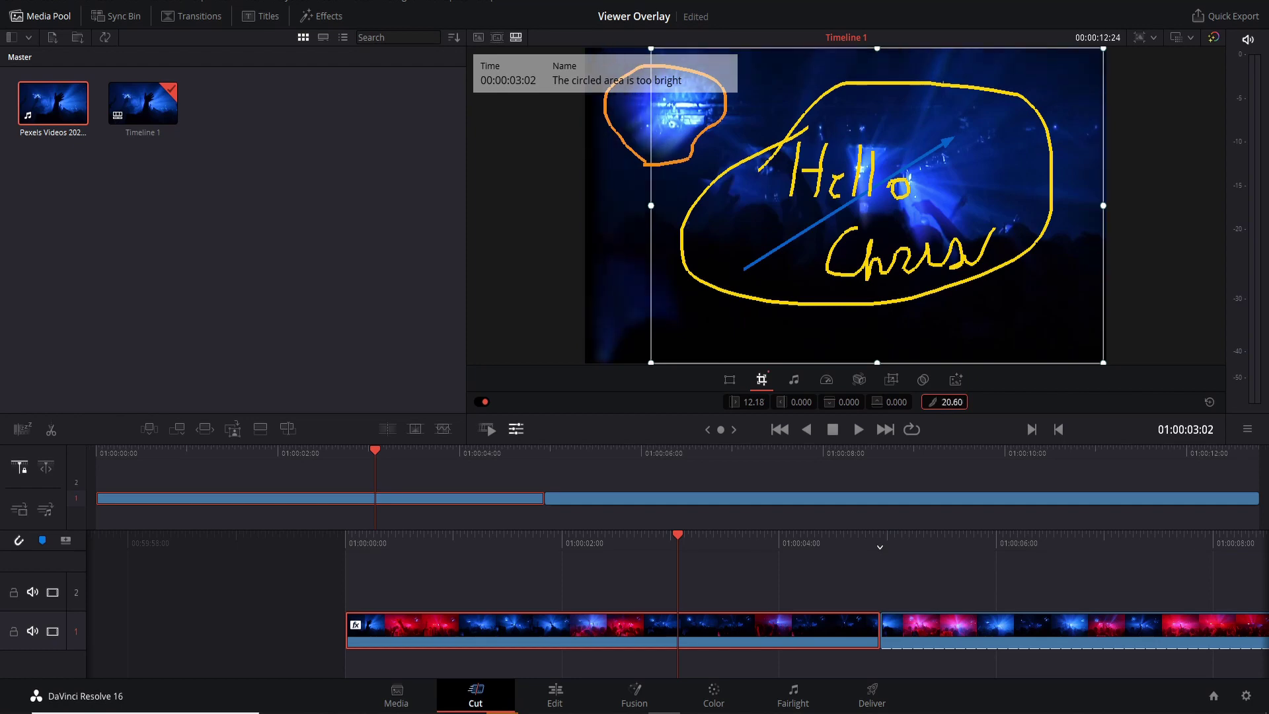
Switch the viewer controls to Dynamic Zoom, applying the zoom preset and replacing it with the pan preset.
{"action": "left_click", "coordinate": [885, 380]}
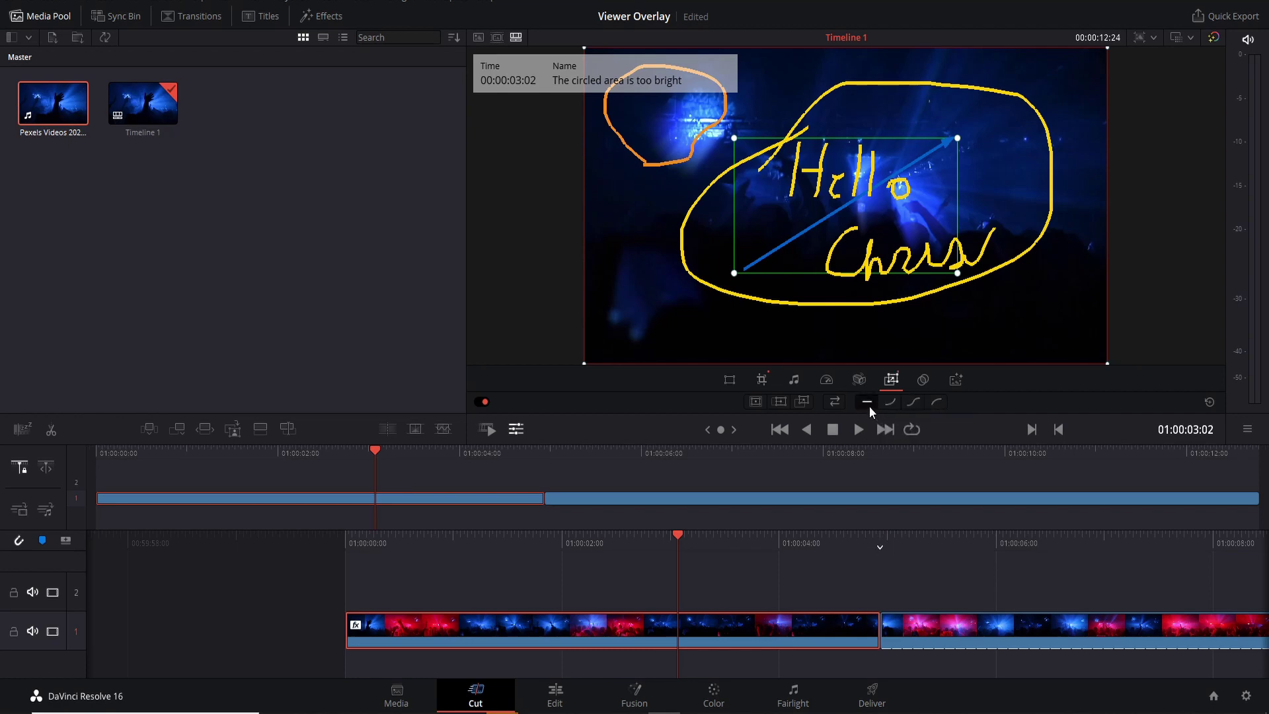
{"action": "left_click", "coordinate": [756, 402]}
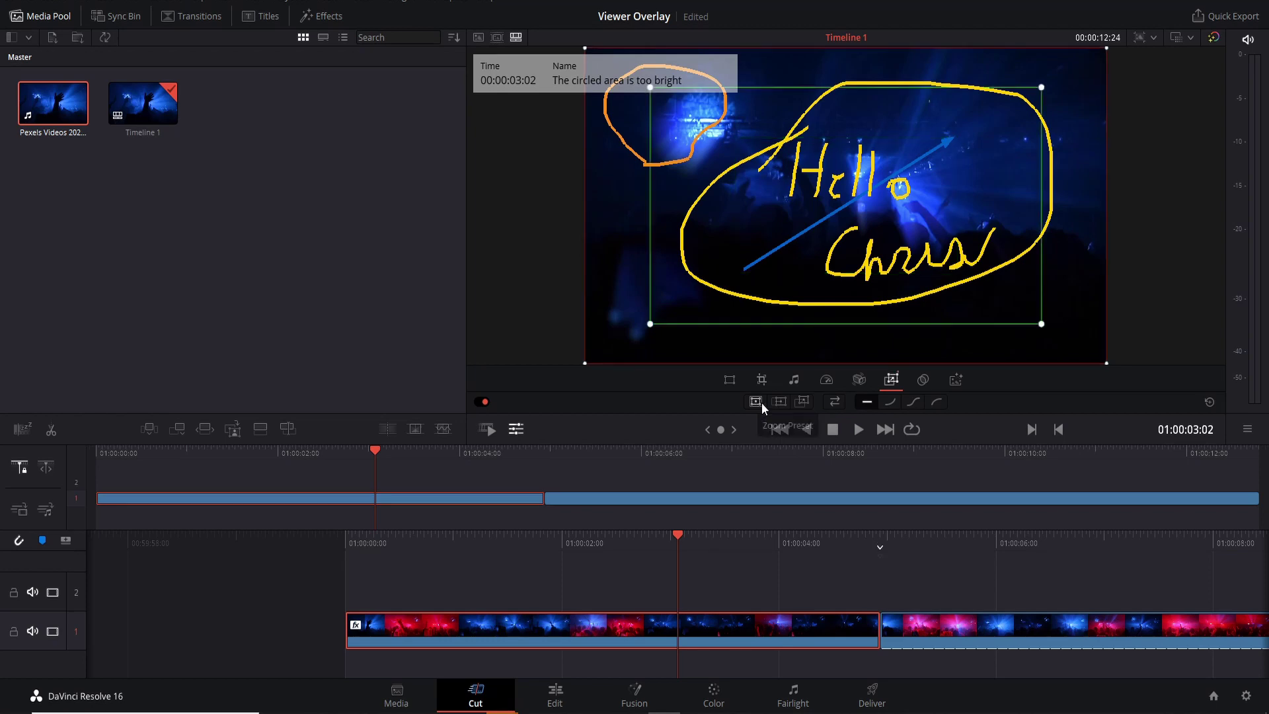
{"action": "left_click", "coordinate": [778, 404]}
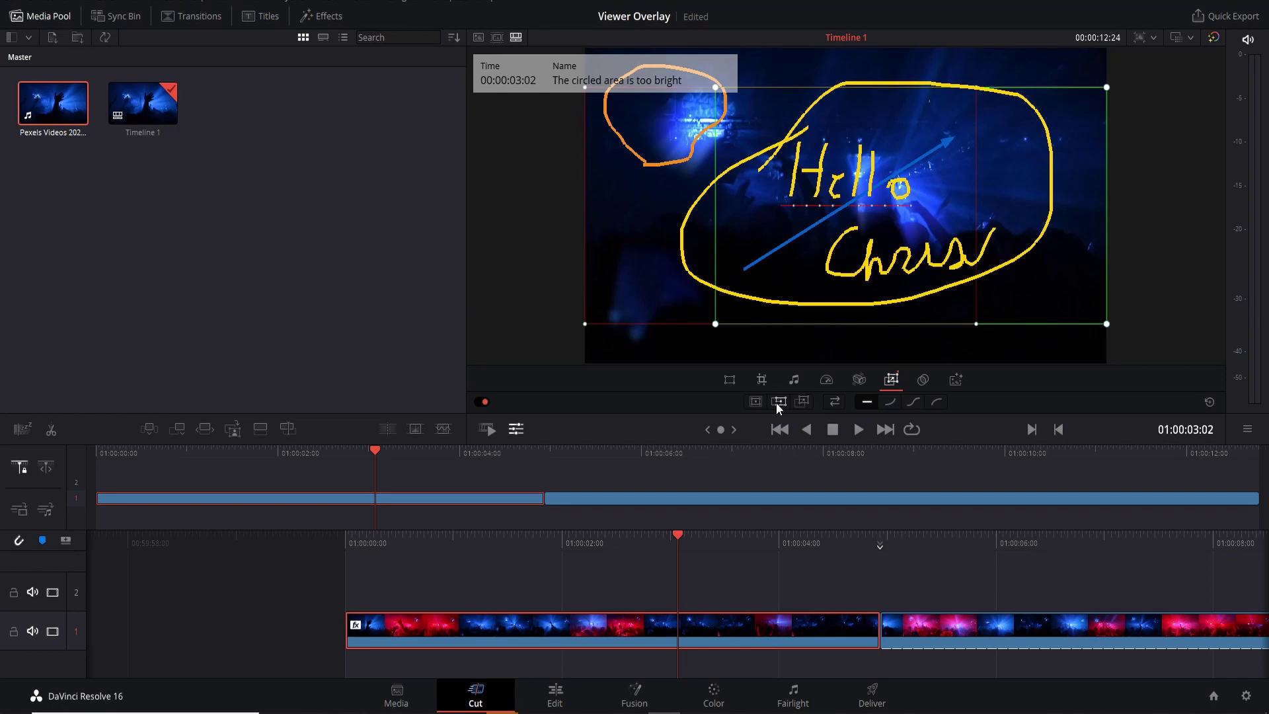
Slant the pan path by lowering the green frame and raising the red frame, and try the angle preset.
{"action": "left_click_drag", "start_coordinate": [1014, 184], "coordinate": [1016, 224]}
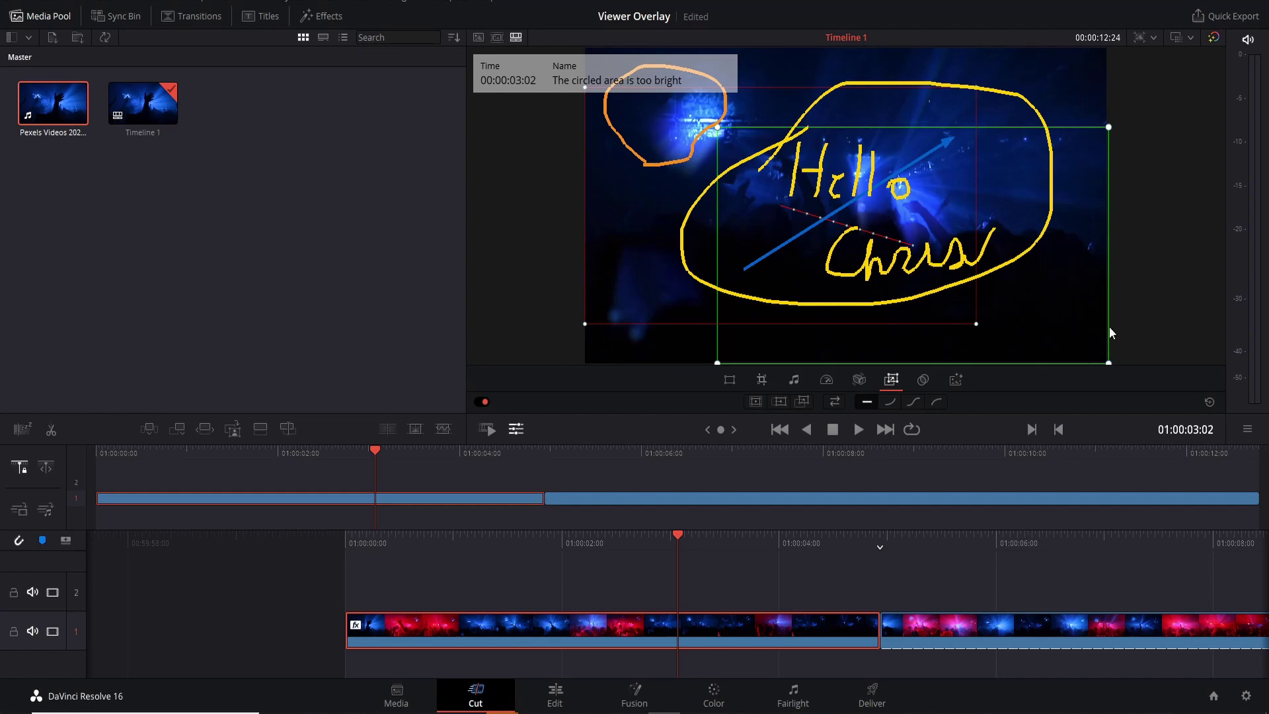
{"action": "left_click_drag", "start_coordinate": [651, 215], "coordinate": [648, 184]}
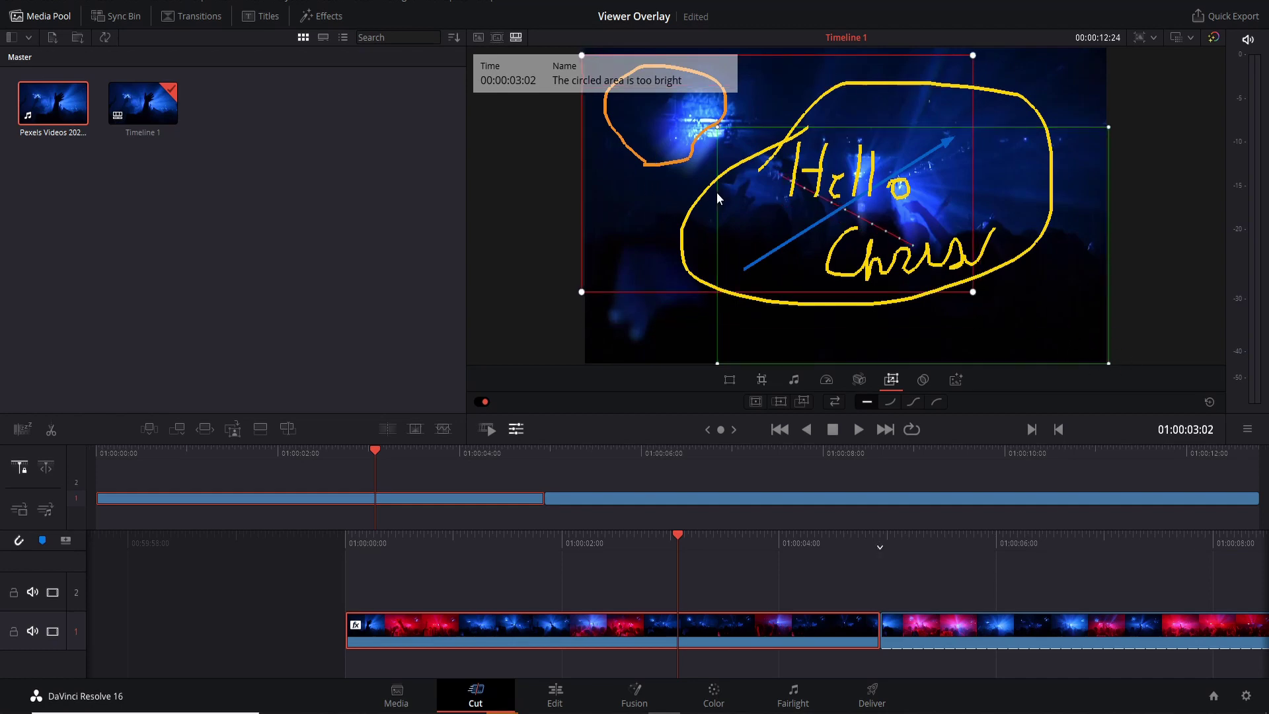
{"action": "left_click", "coordinate": [801, 402]}
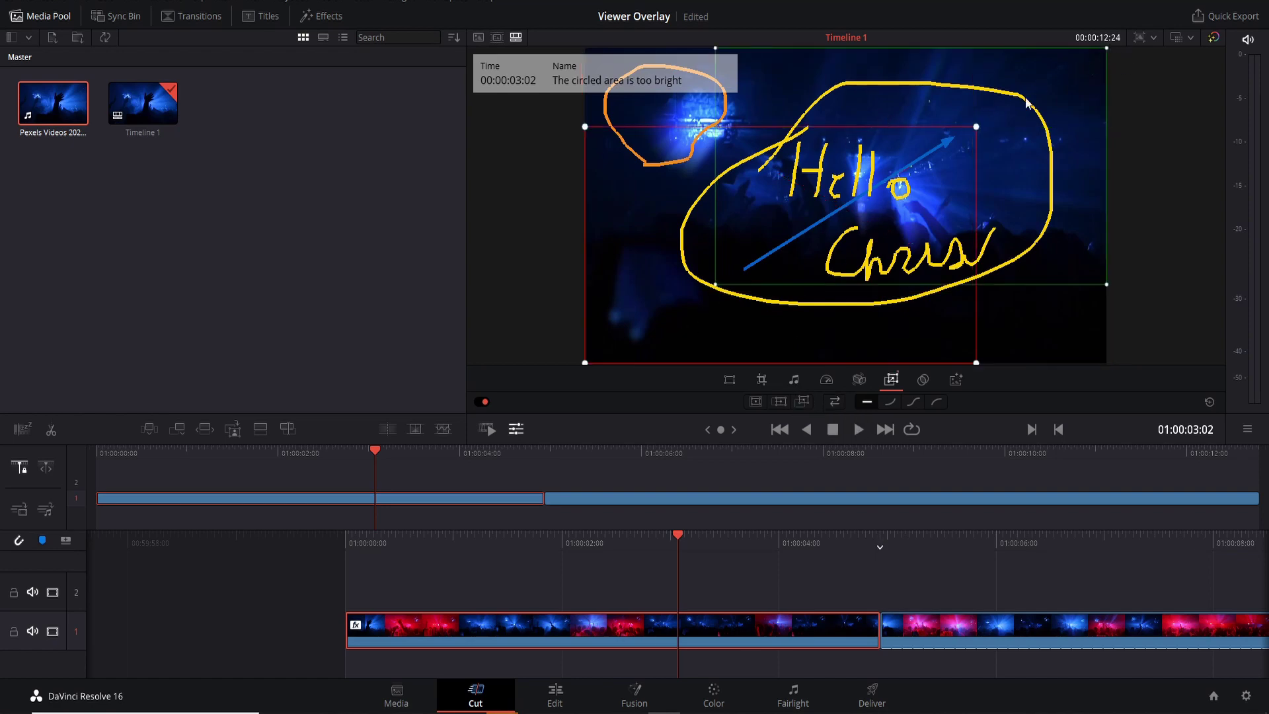
Apply the Dynamic Zoom pan preset with Ease In and Out, and deselect the clip.
{"action": "left_click", "coordinate": [781, 402]}
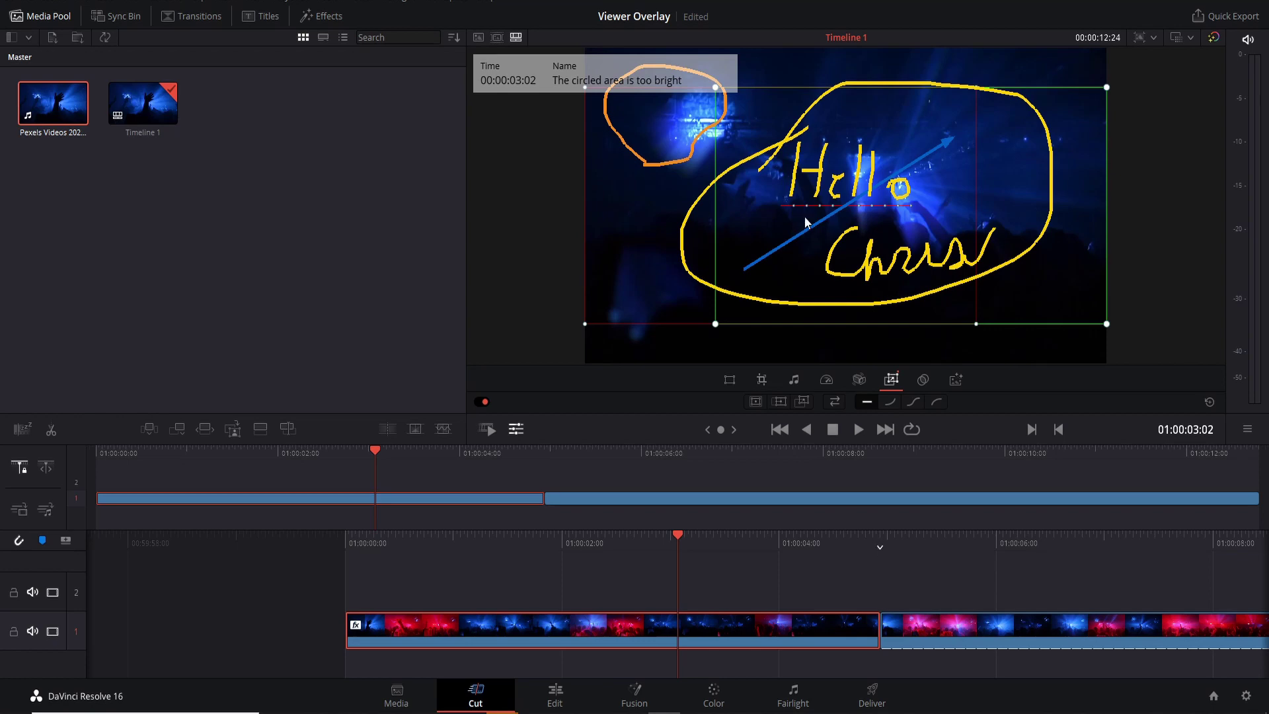
{"action": "left_click", "coordinate": [911, 402]}
{"action": "left_click", "coordinate": [1022, 396]}
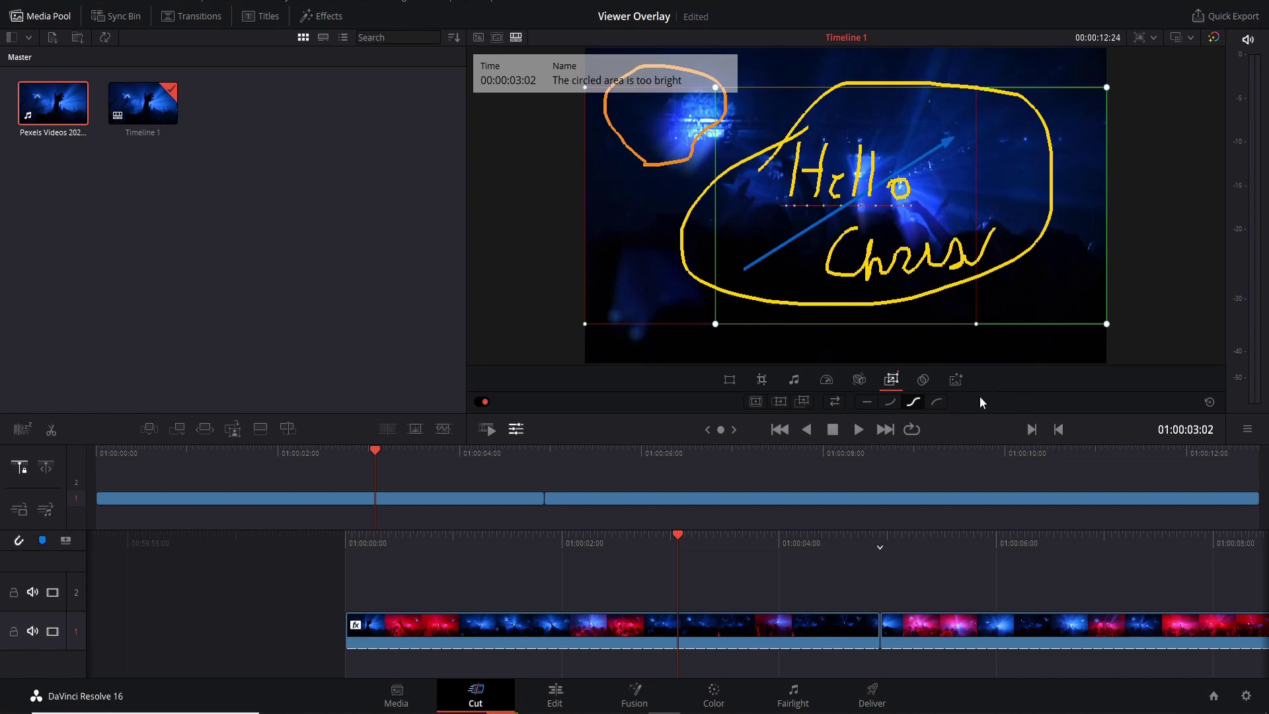
Switch the viewer controls to the clip's effects and examine the Light Rays settings in the OpenFX inspector.
{"action": "left_click", "coordinate": [957, 382]}
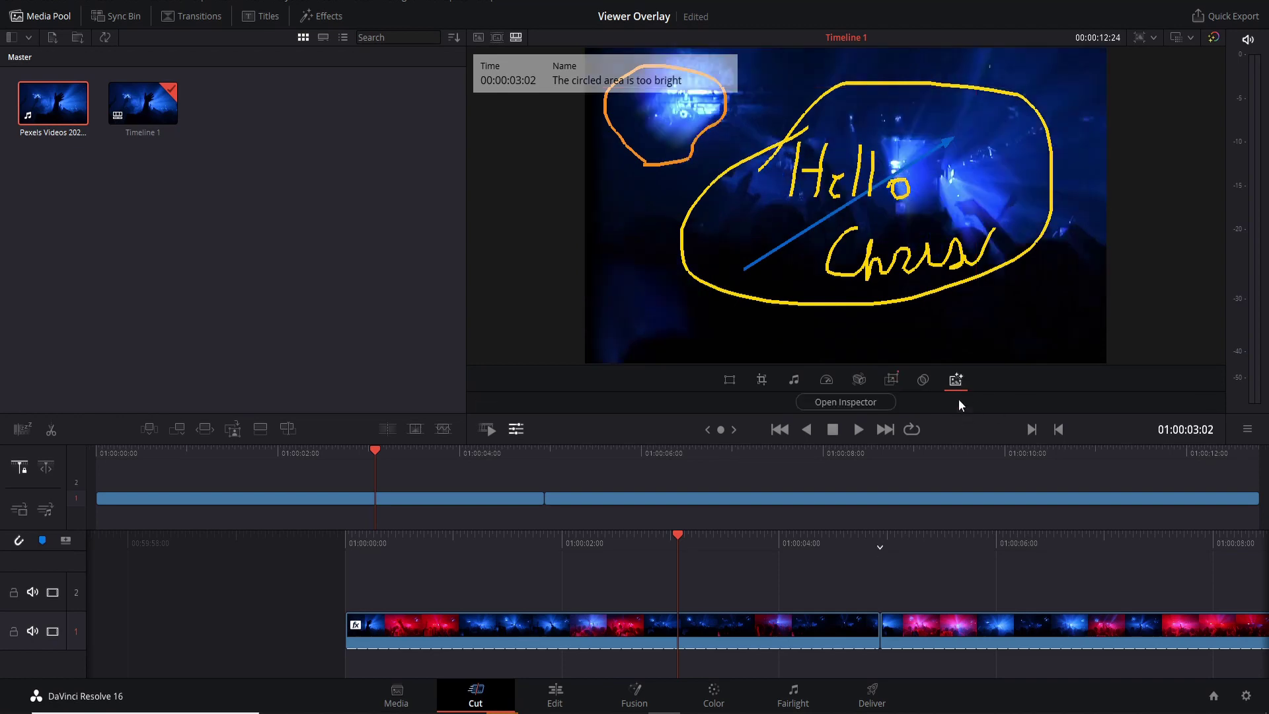
{"action": "left_click", "coordinate": [874, 402]}
{"action": "scroll", "coordinate": [384, 324], "scroll_direction": "down", "scroll_amount": 1}
{"action": "scroll", "coordinate": [383, 325], "scroll_direction": "up", "scroll_amount": 1}
{"action": "scroll", "coordinate": [378, 287], "scroll_direction": "down", "scroll_amount": 1}
{"action": "scroll", "coordinate": [363, 403], "scroll_direction": "up", "scroll_amount": 1}
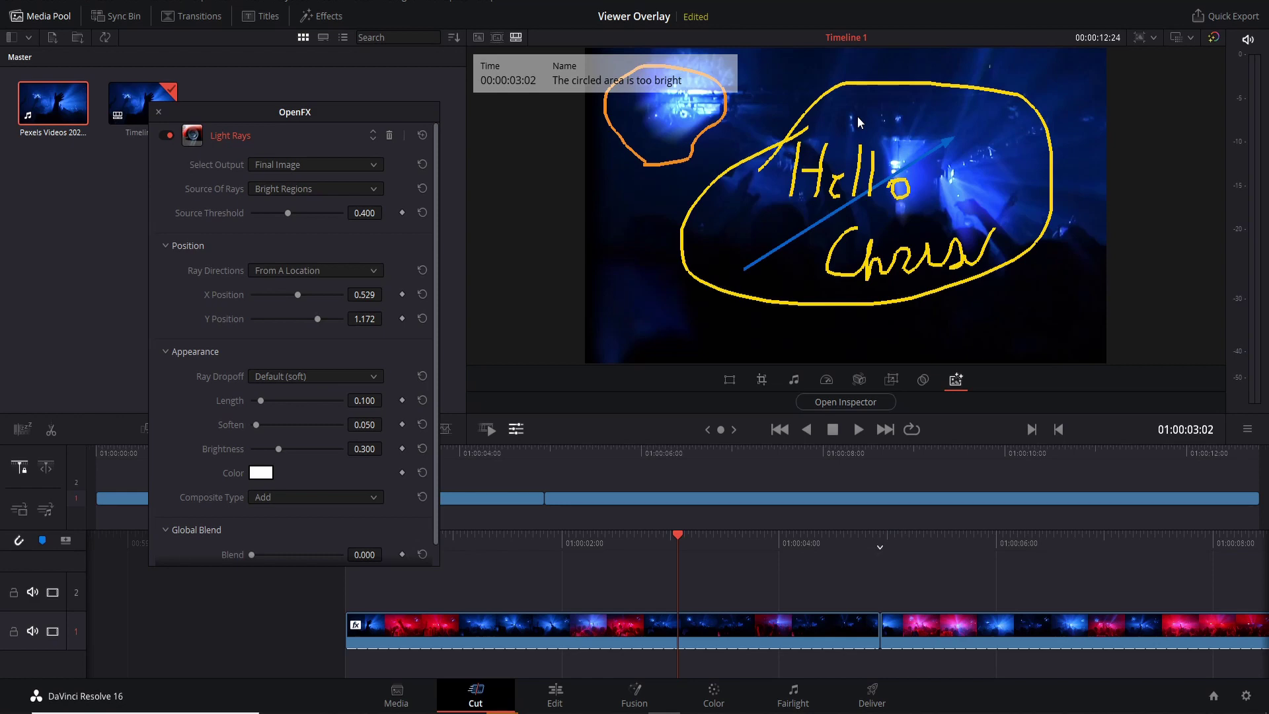
Return to the Edit page and reposition the clip to X -81.742, Y -26.009 using the viewer's Transform overlay.
{"action": "left_click", "coordinate": [555, 694]}
{"action": "left_click", "coordinate": [304, 450]}
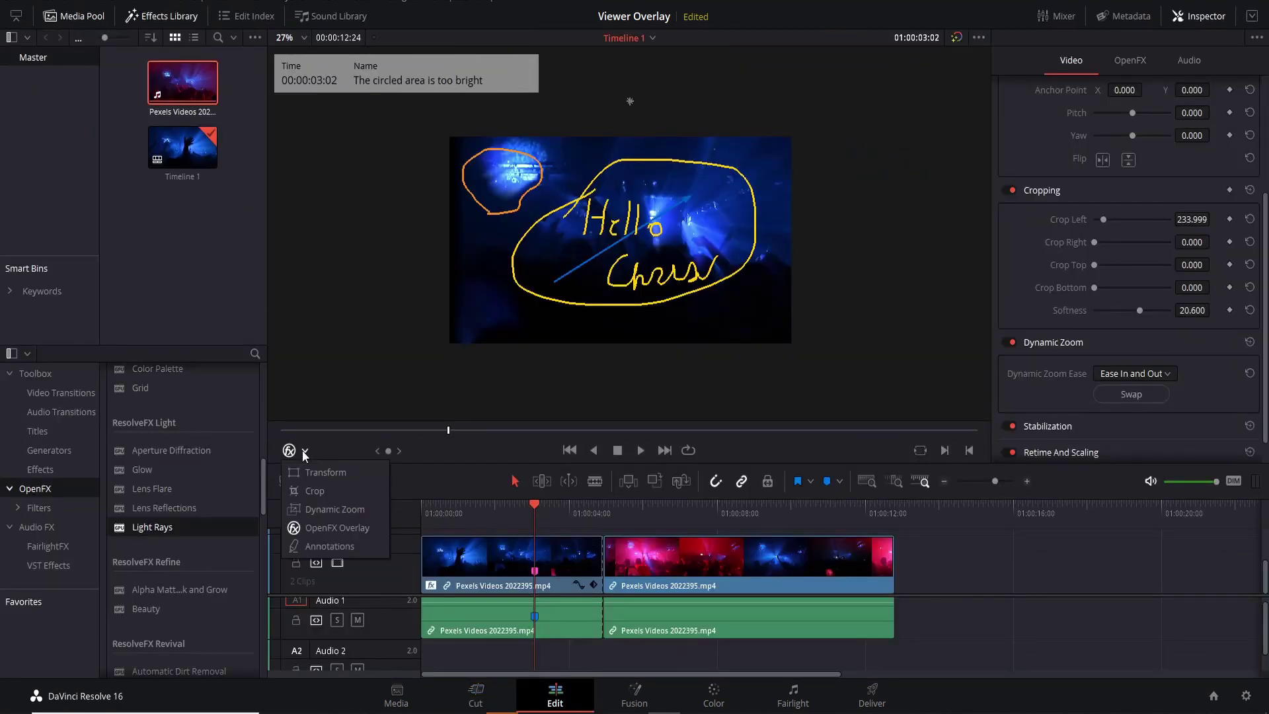
{"action": "left_click", "coordinate": [316, 469]}
{"action": "left_click_drag", "start_coordinate": [655, 266], "coordinate": [641, 270]}
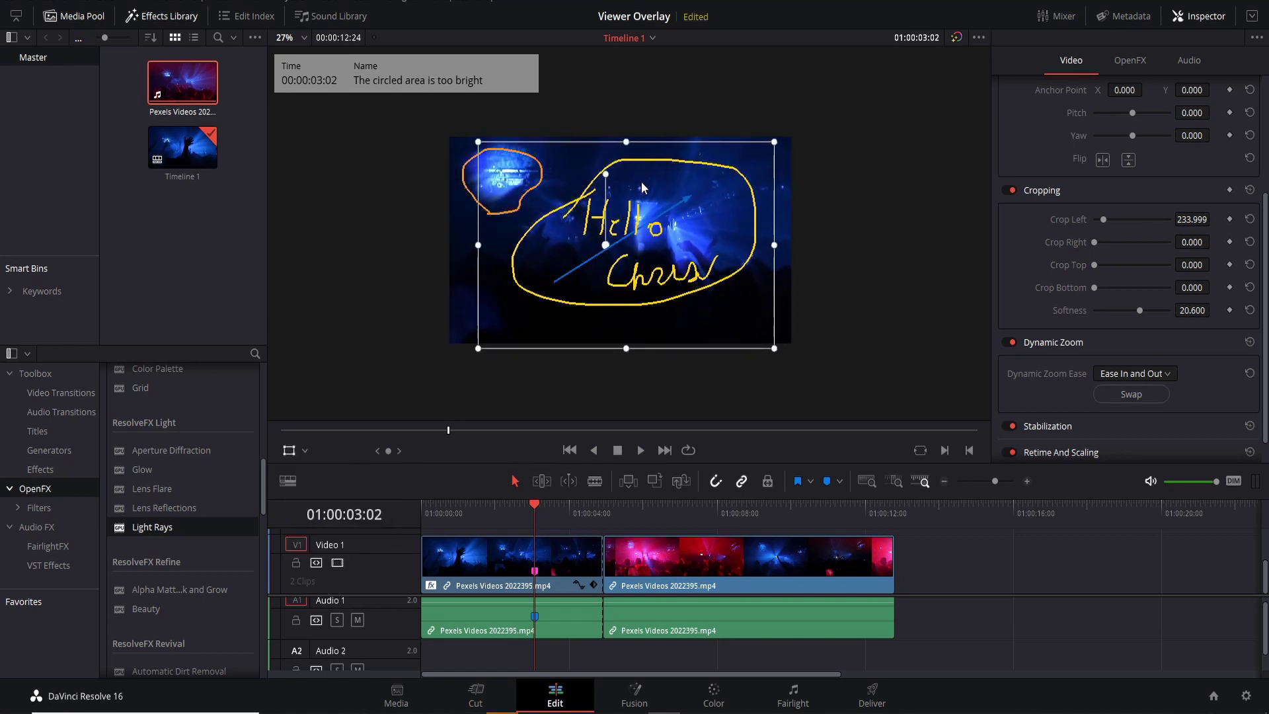
{"action": "scroll", "coordinate": [1093, 332], "scroll_direction": "up", "scroll_amount": 3}
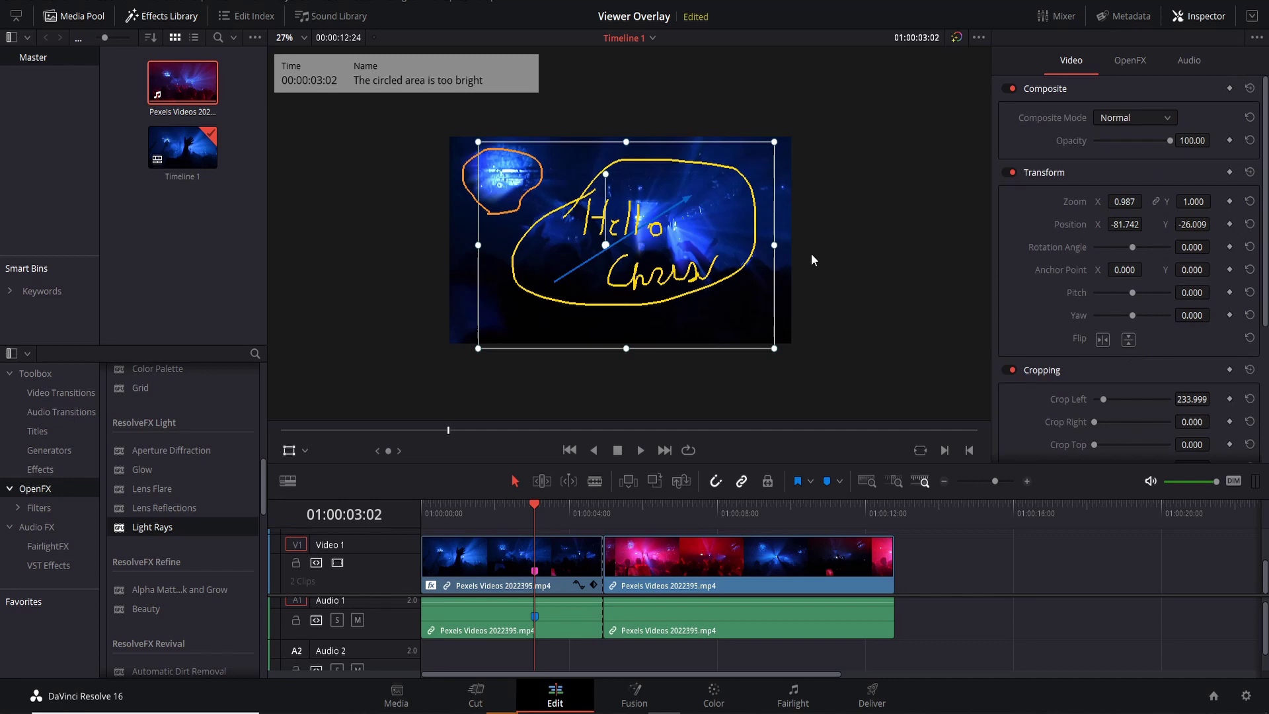
{"action": "scroll", "coordinate": [936, 268], "scroll_direction": "up", "scroll_amount": 3}
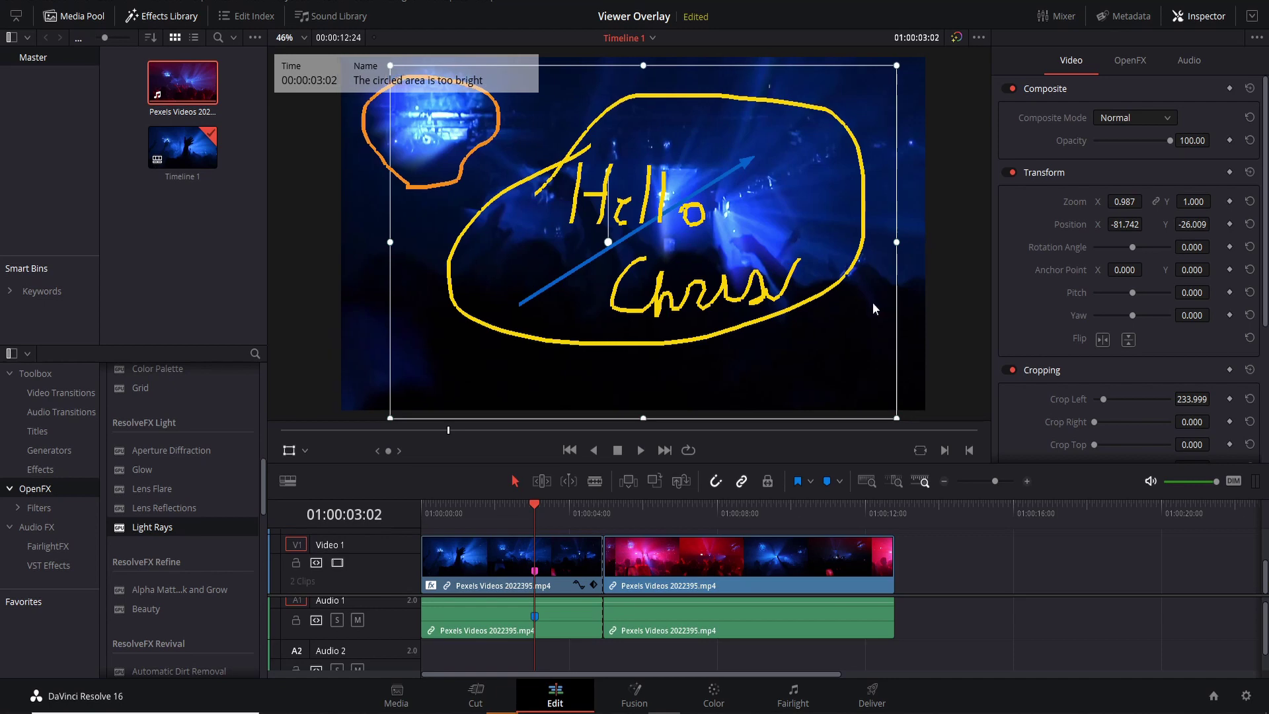
{"action": "scroll", "coordinate": [873, 303], "scroll_direction": "down", "scroll_amount": 1}
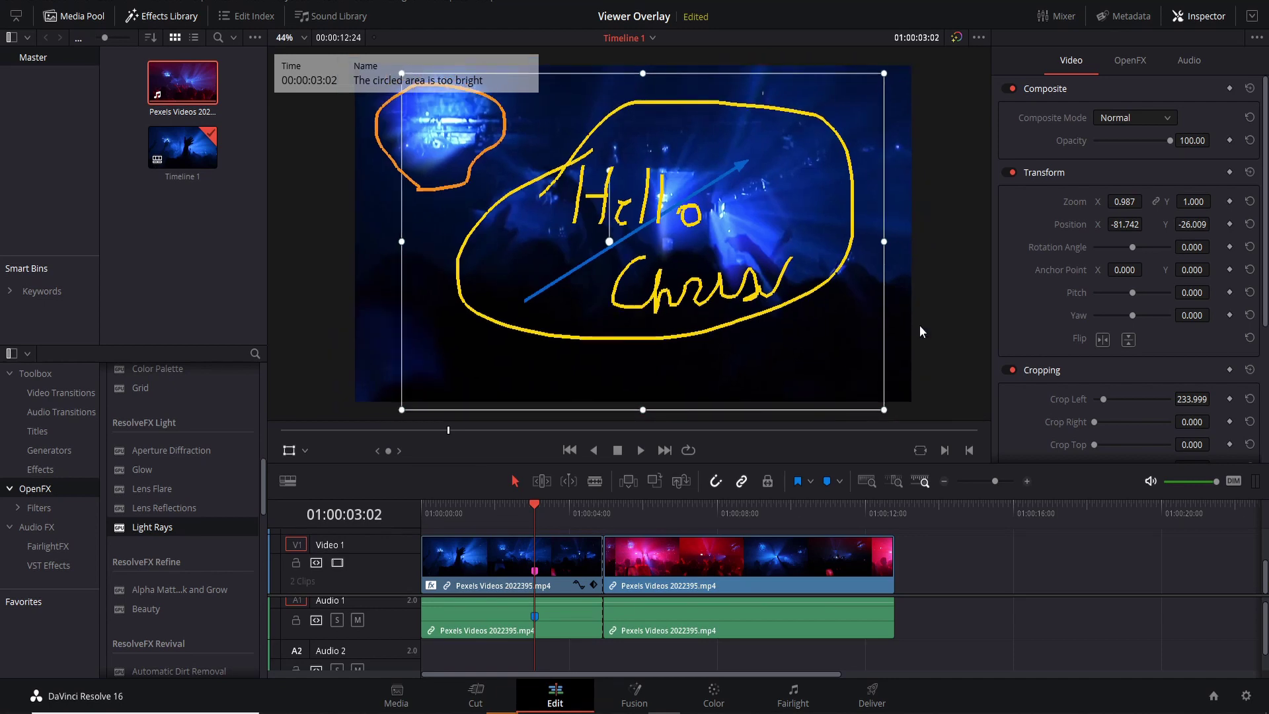